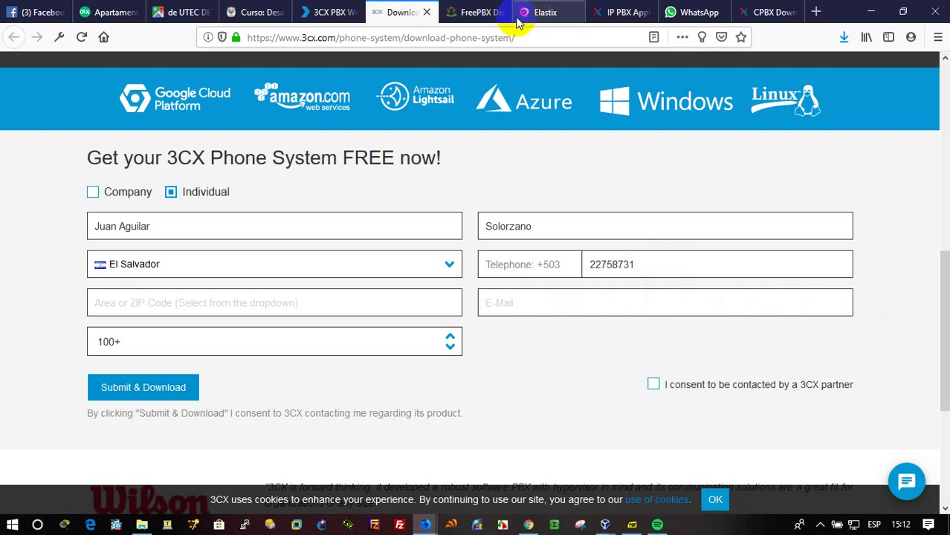
Search Google for 'office 365' in a new tab and open the Office 365 site.
click(332, 9)
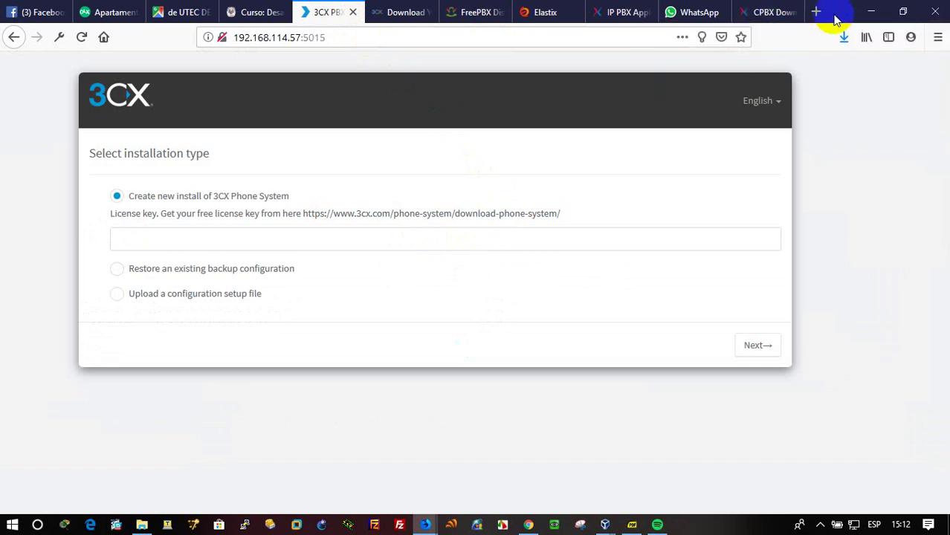
click(815, 13)
text(office)
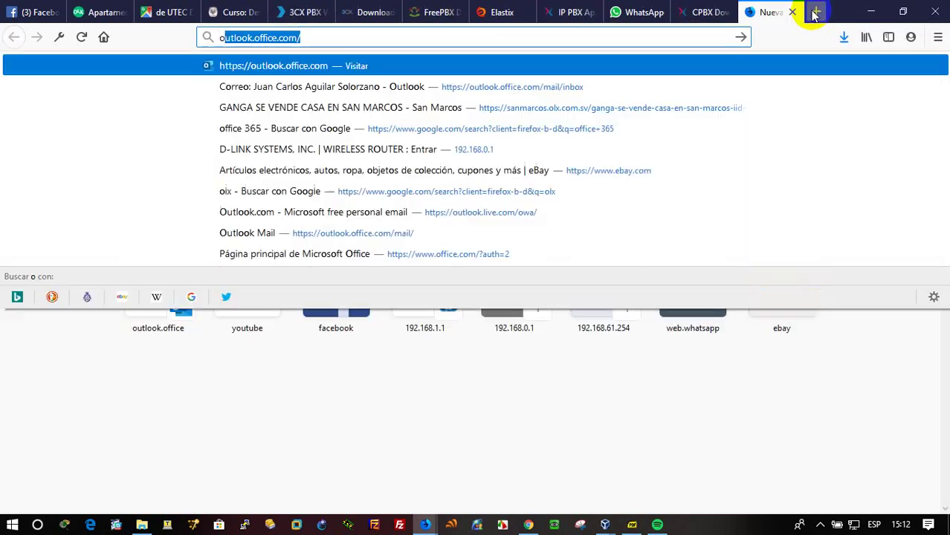
text( 365)
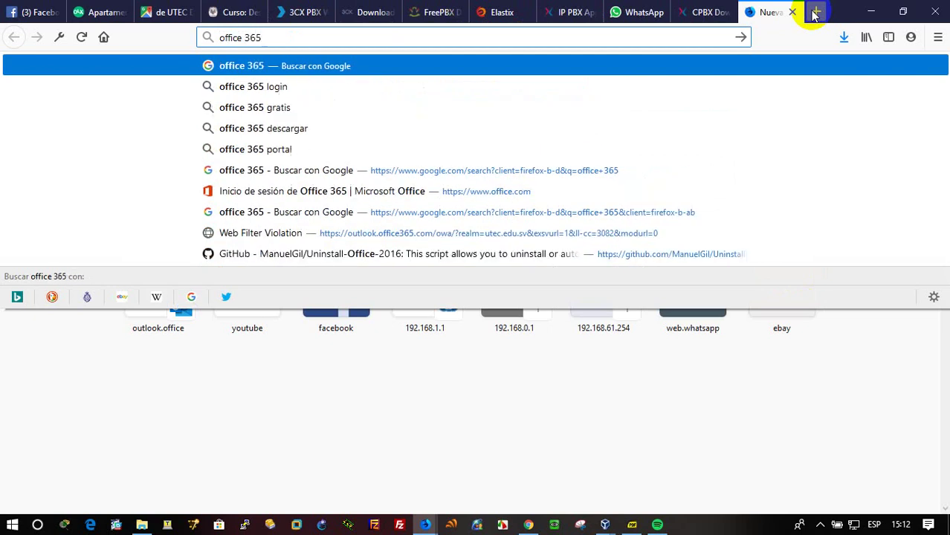
key(Return)
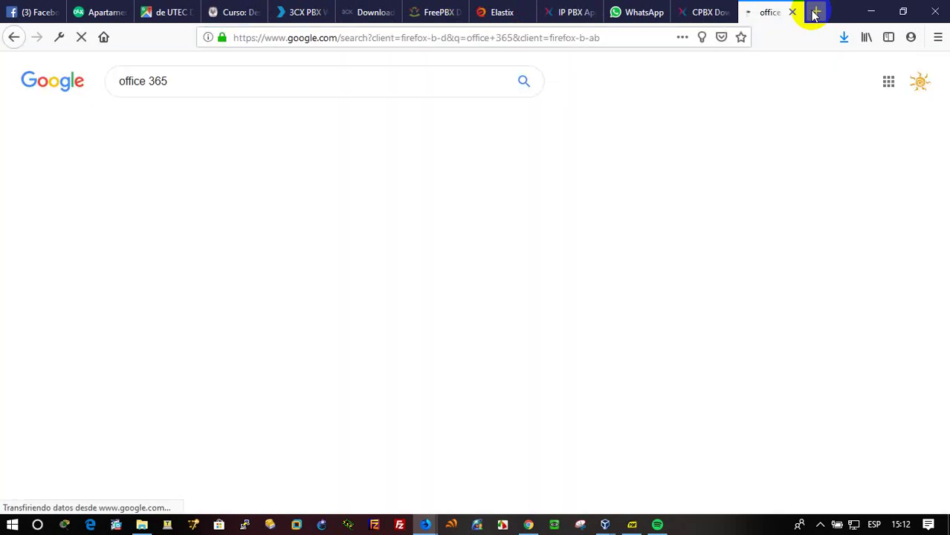
click(198, 186)
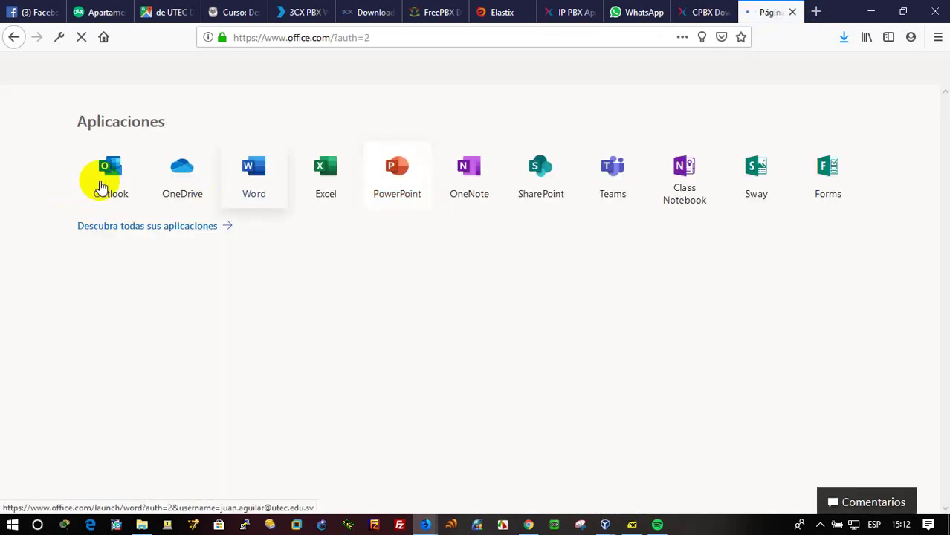
Sign in to Outlook with the saved university account, not staying signed in, and close the Office home tab.
click(112, 182)
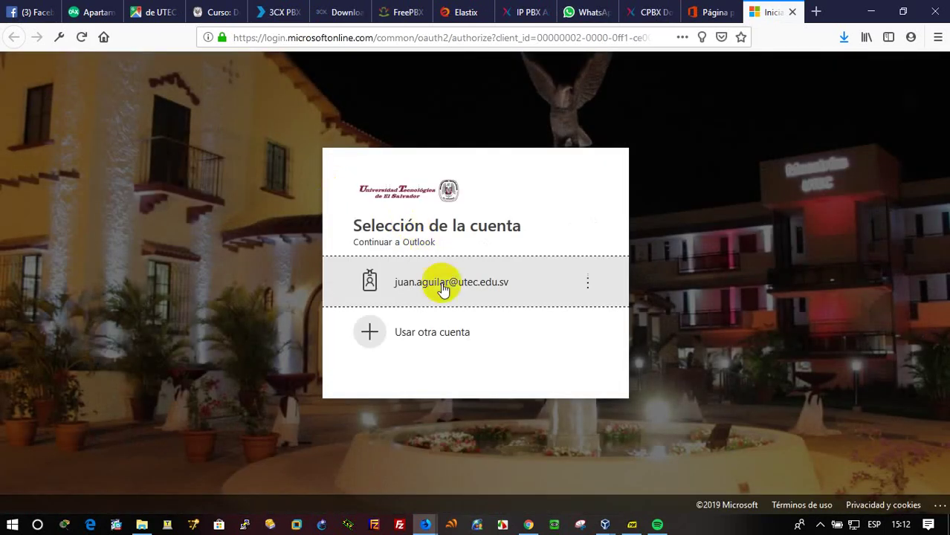
click(443, 288)
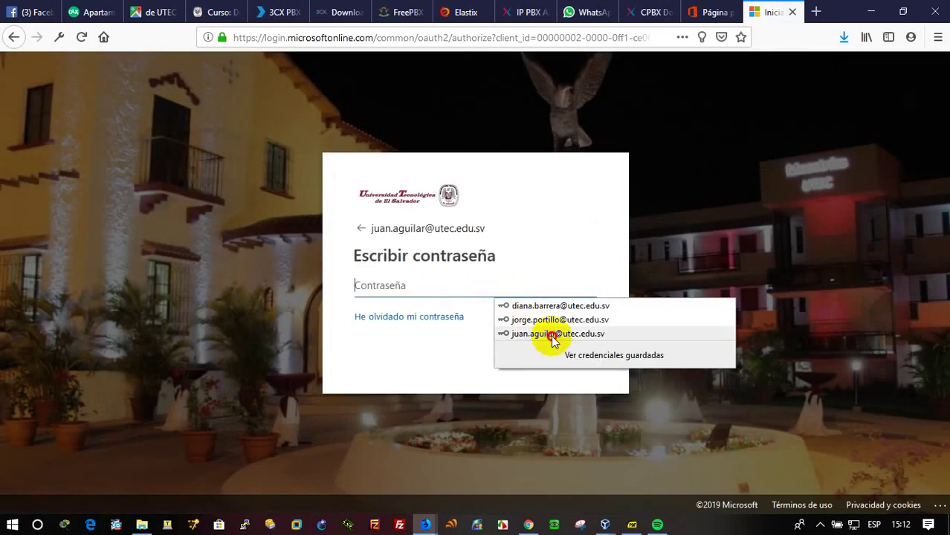
click(549, 334)
click(558, 350)
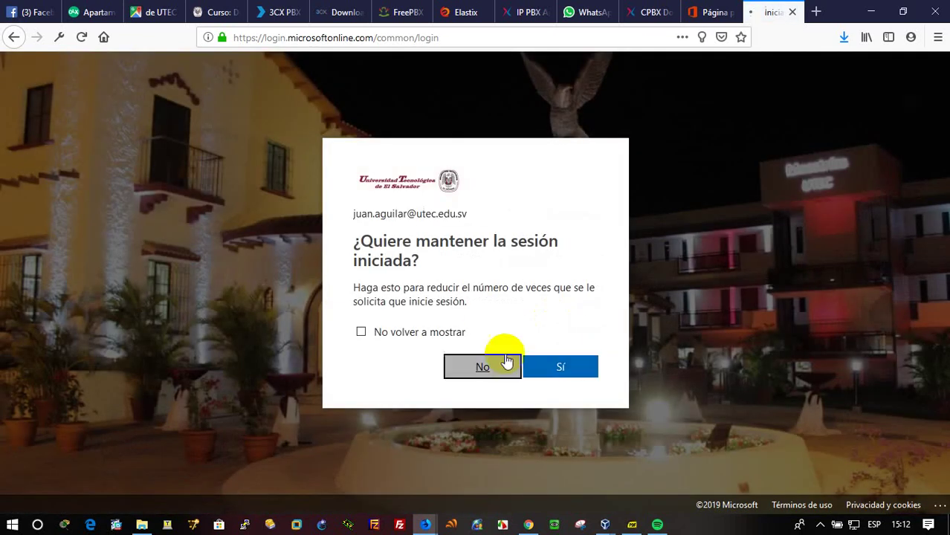
click(506, 364)
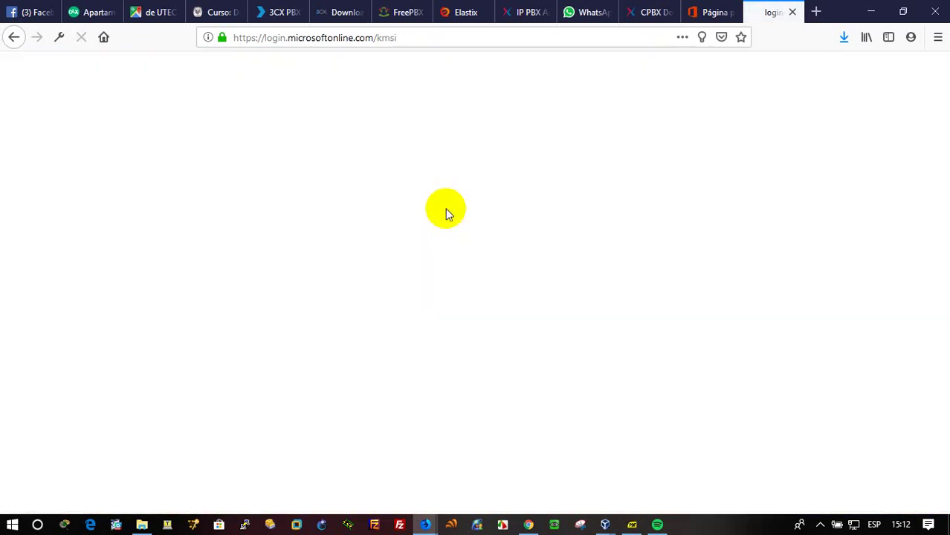
click(721, 10)
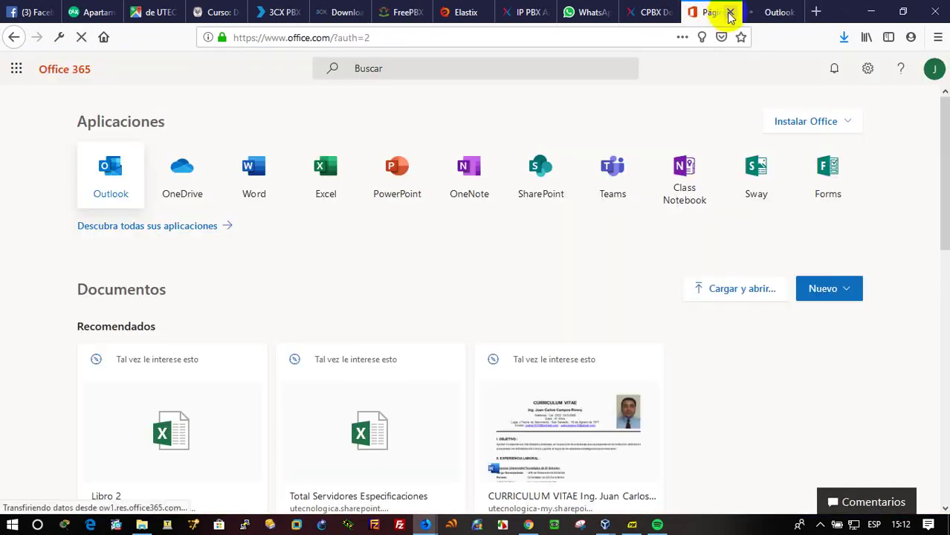
click(728, 12)
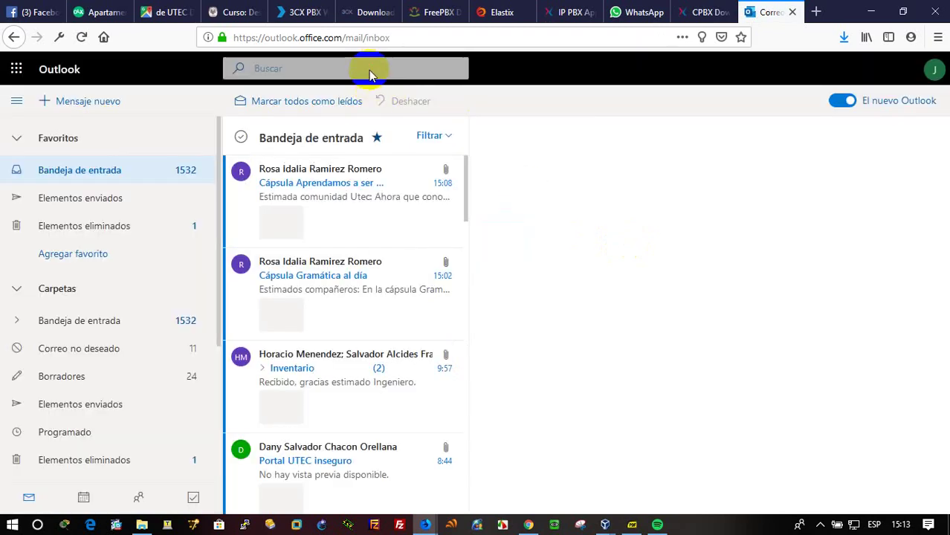
Search the mailbox for '3cx', correcting the mistyped query.
click(371, 68)
text(3)
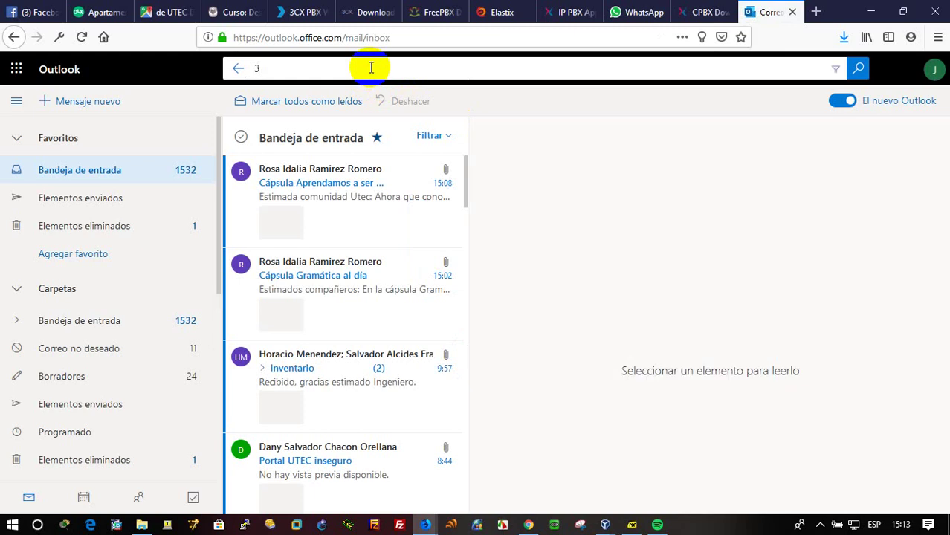
key(Return)
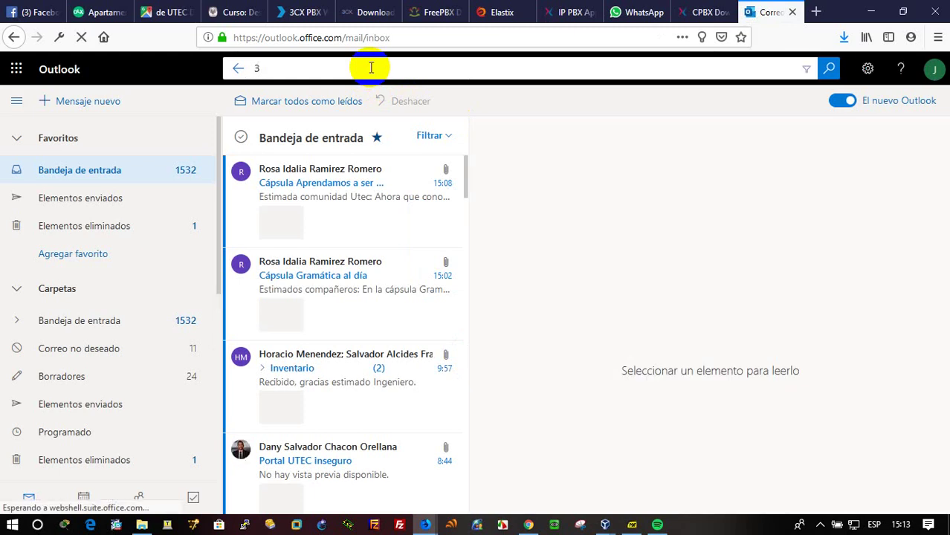
text(xc)
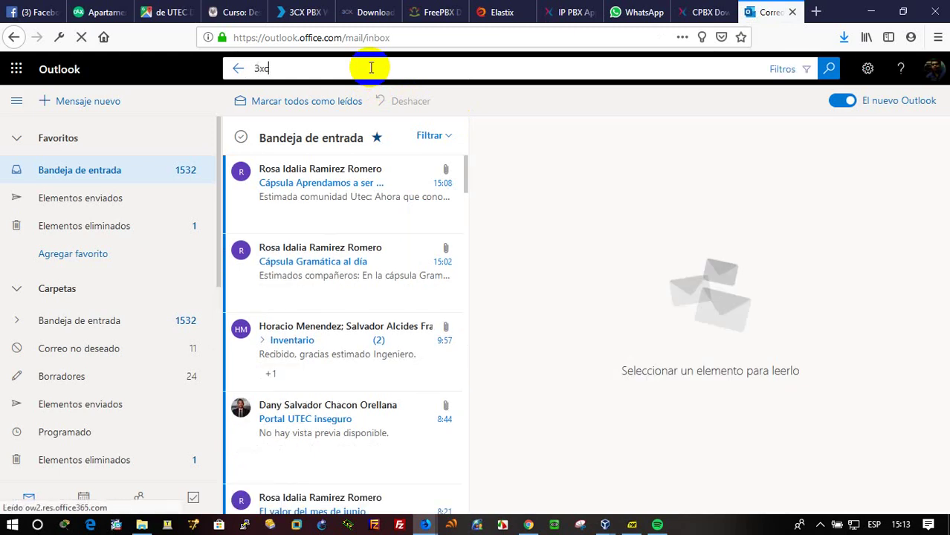
key(Return)
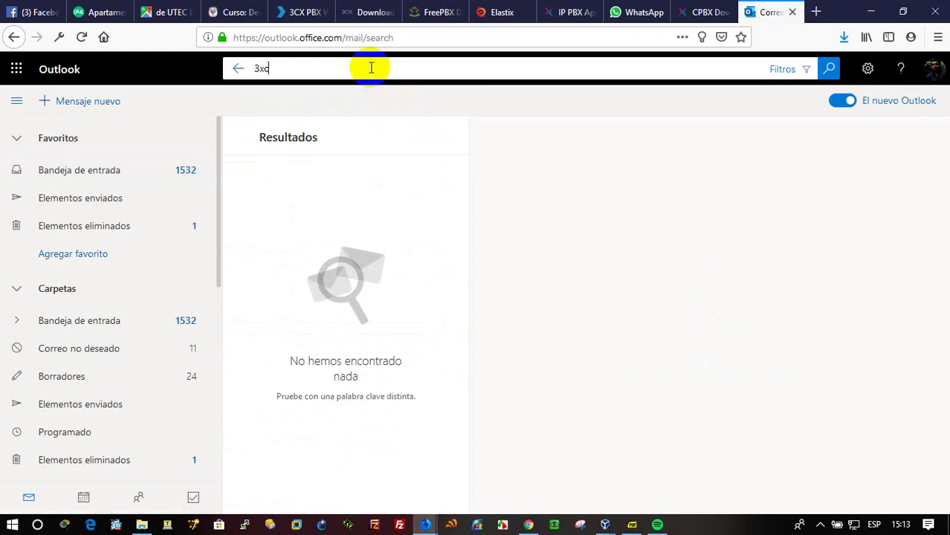
key(BackSpace)
key(BackSpace)
text(cx)
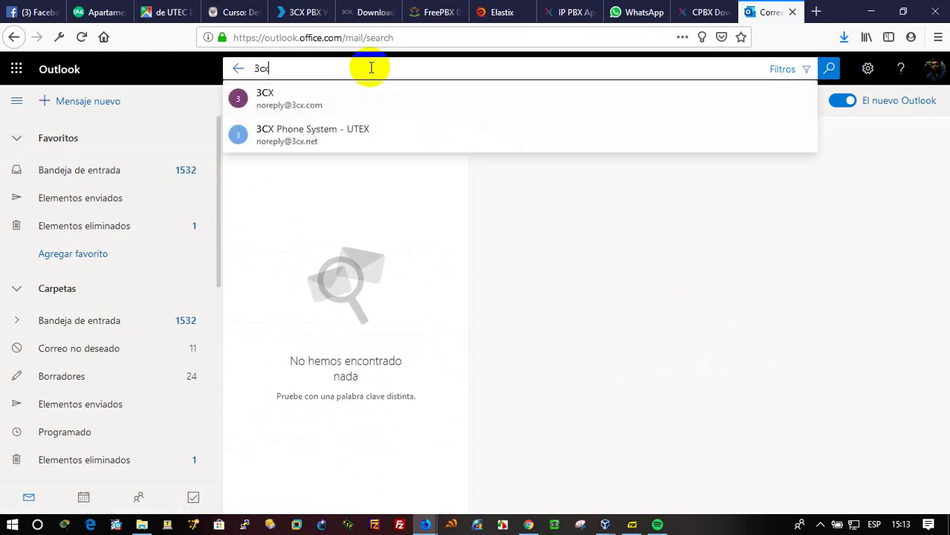
key(Return)
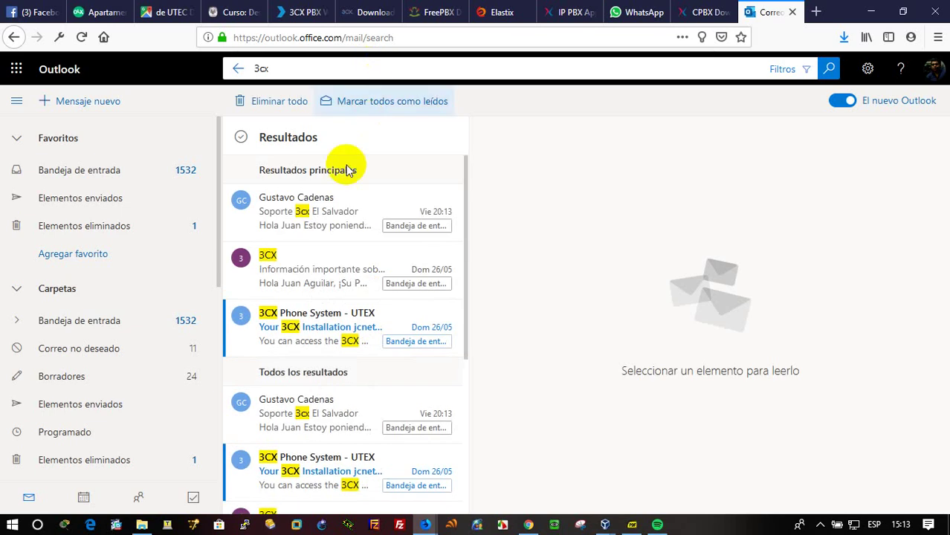
Open the 3CX installation email and copy its license key.
click(327, 213)
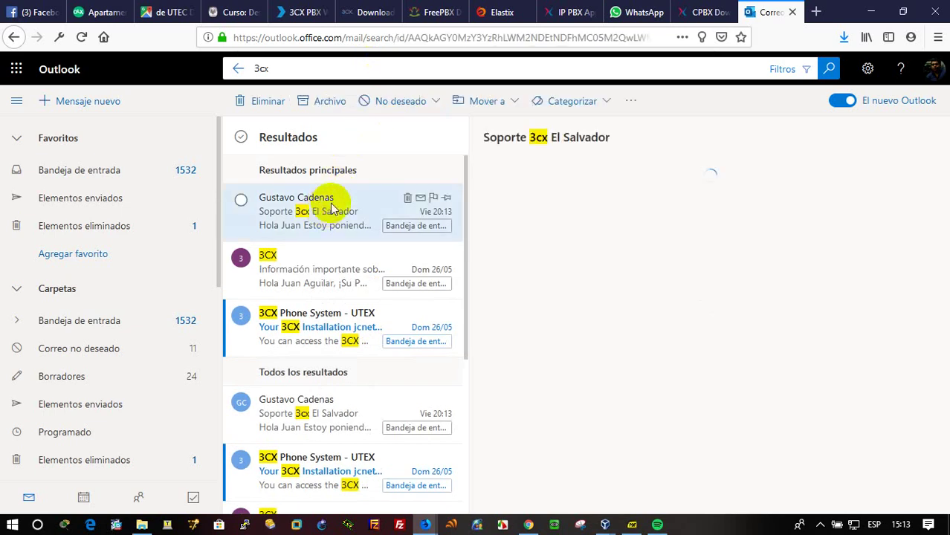
click(343, 288)
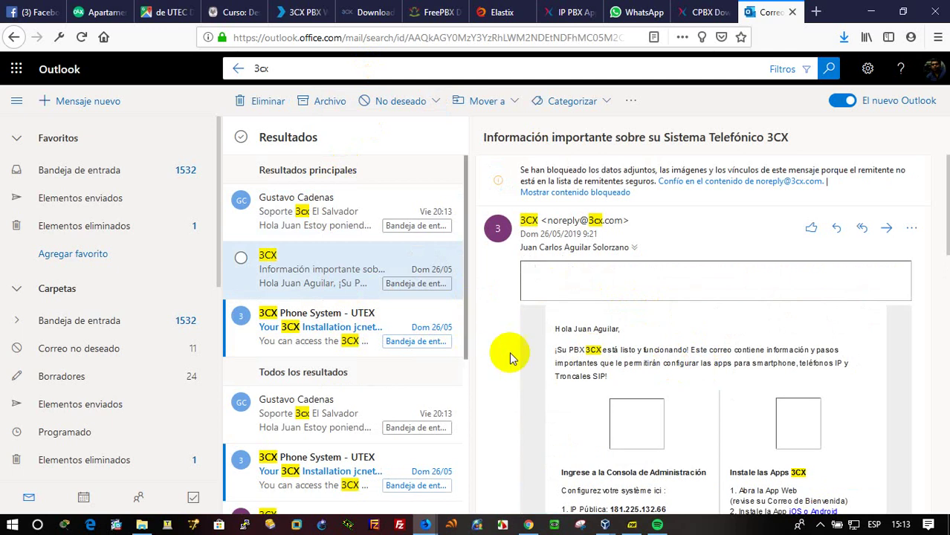
scroll(698, 405, down, 2)
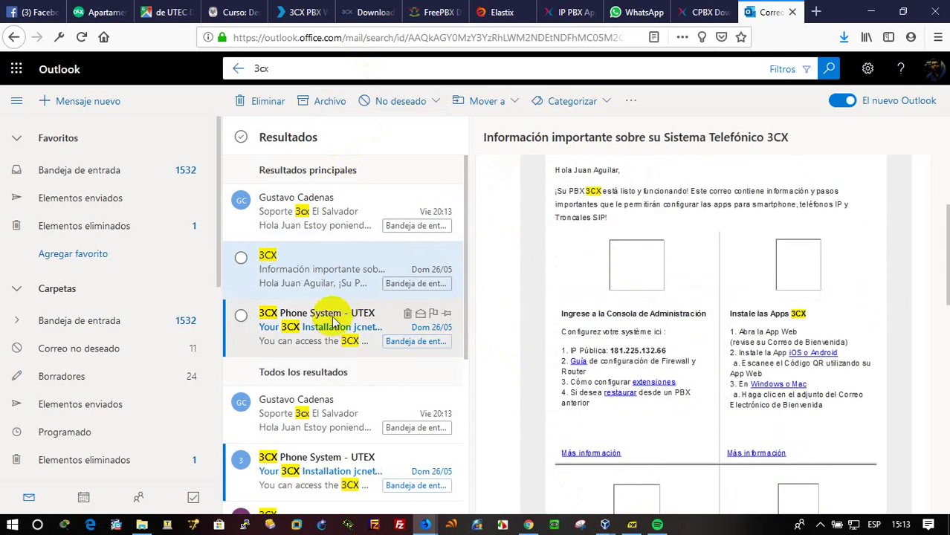
click(346, 336)
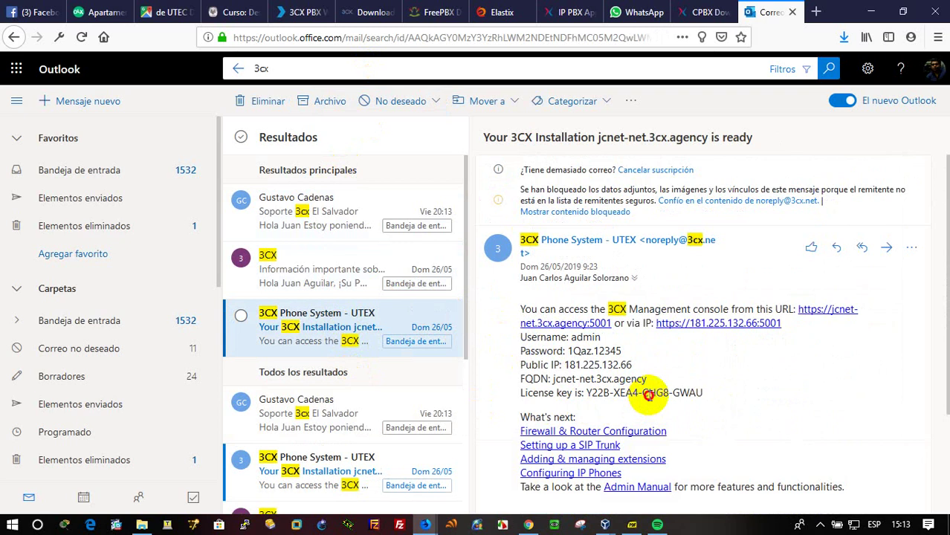
triple_click(648, 396)
drag(703, 394, 586, 394)
right_click(597, 386)
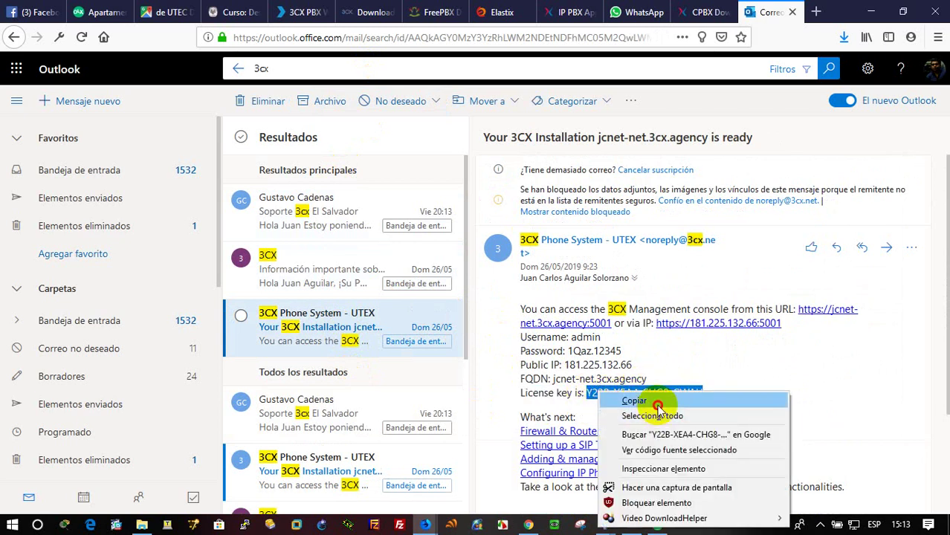
click(657, 397)
click(701, 11)
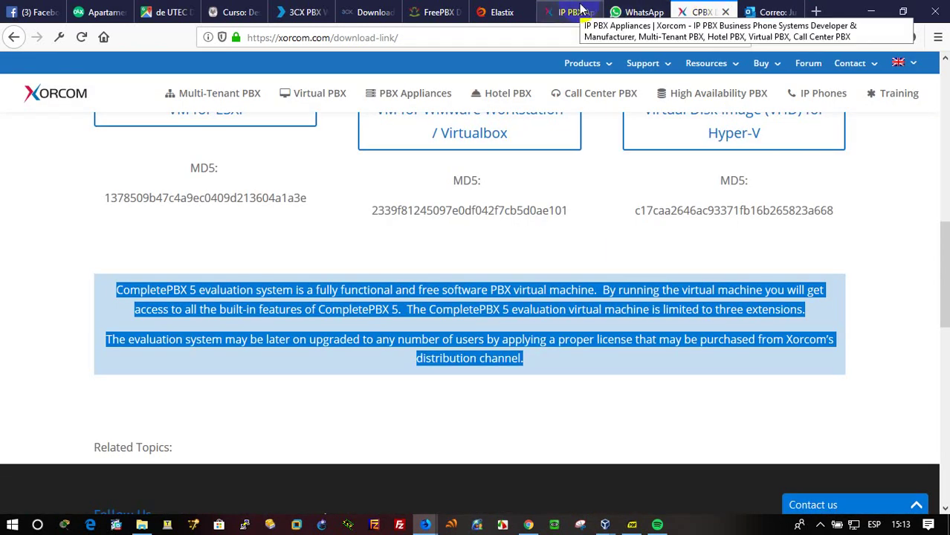
Paste the copied license key into the 3CX wizard's License key field and continue.
click(425, 523)
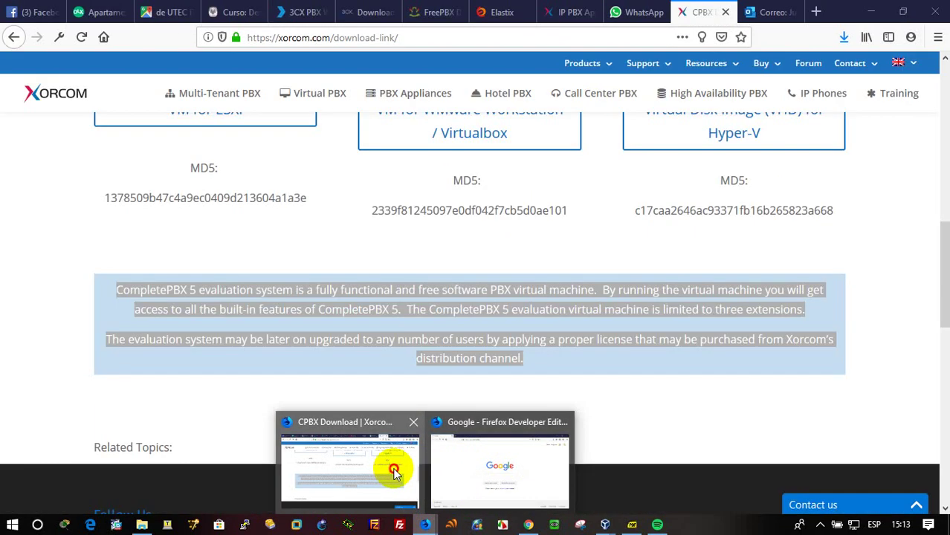
click(388, 468)
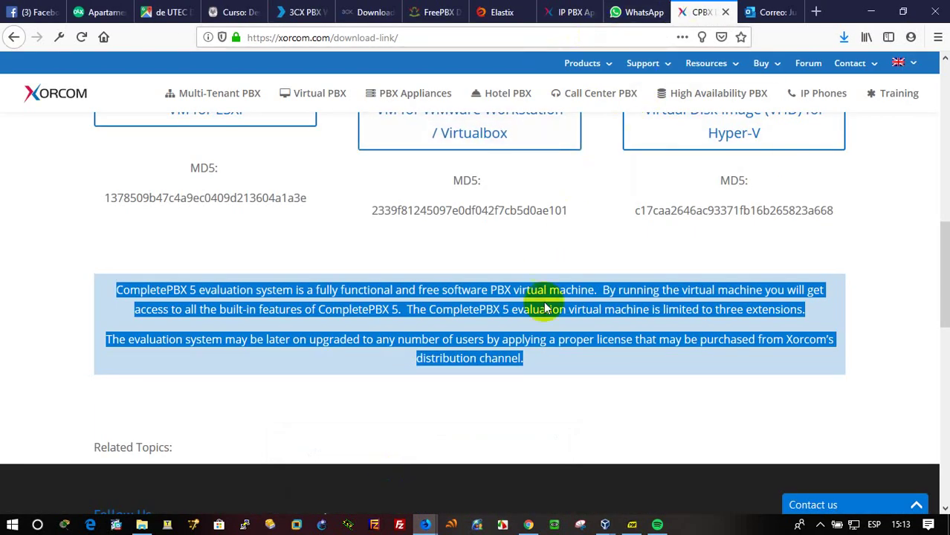
scroll(545, 308, up, 5)
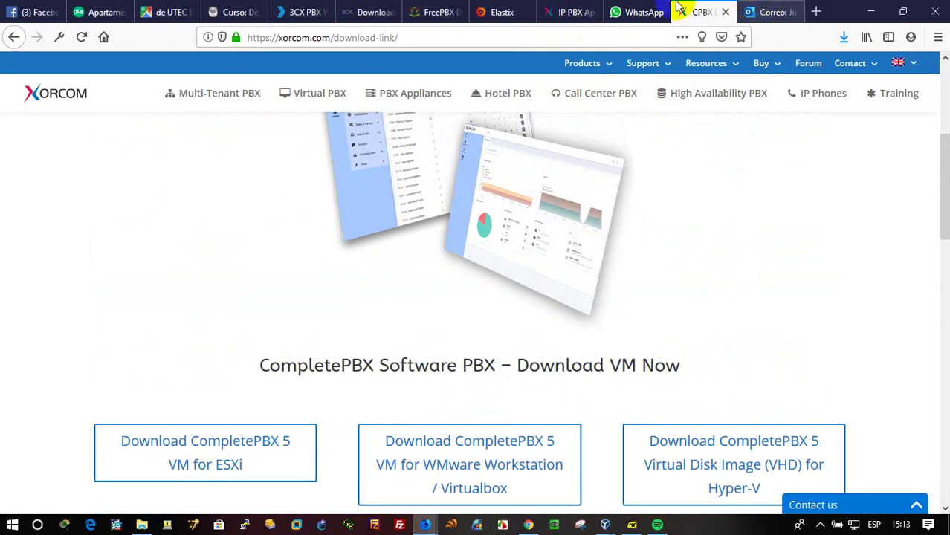
click(570, 8)
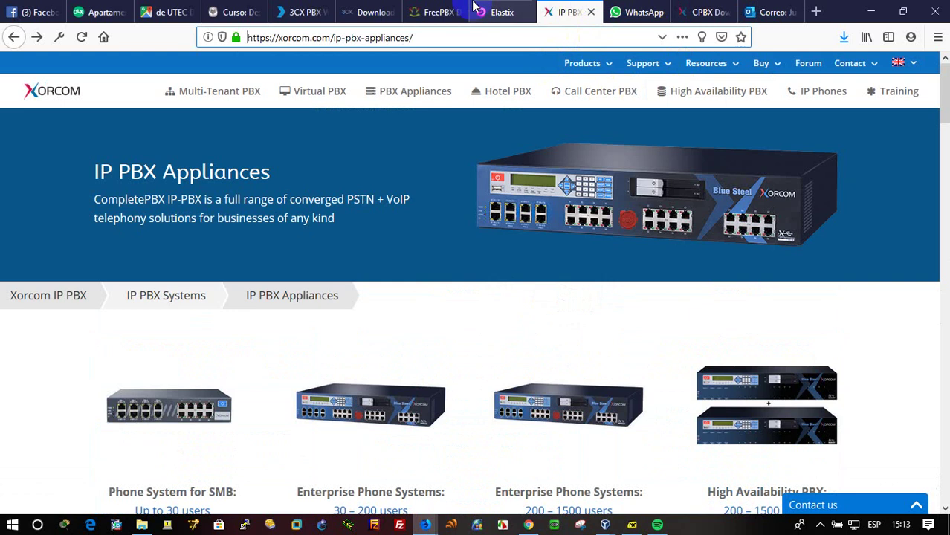
click(300, 11)
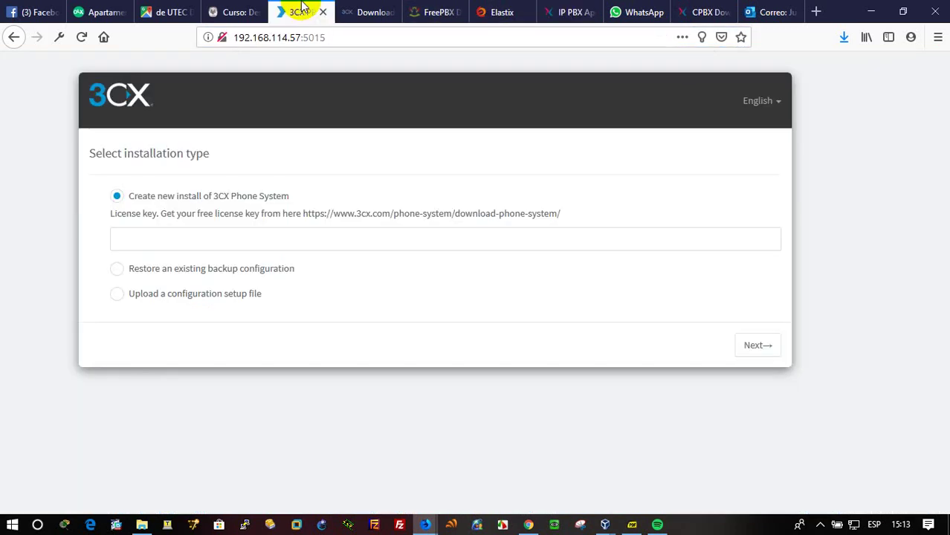
click(219, 244)
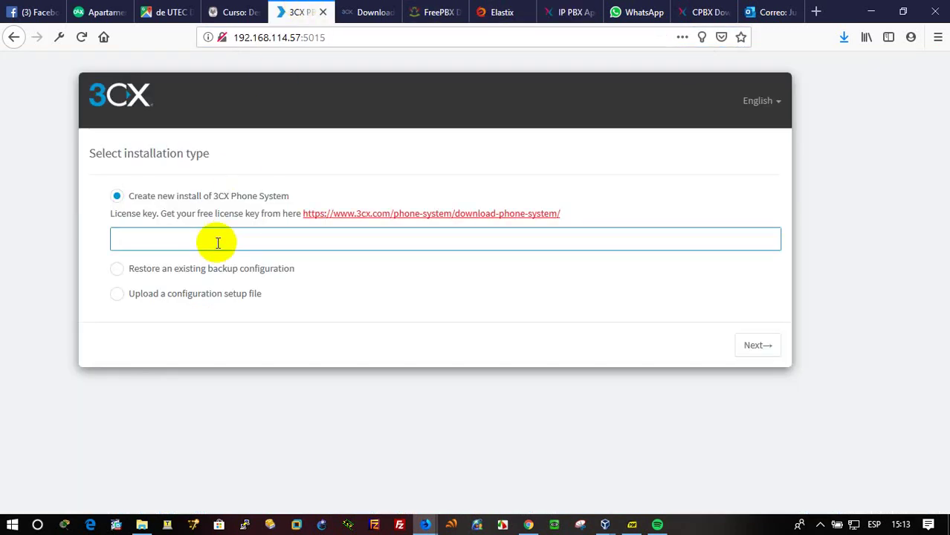
right_click(218, 243)
click(253, 304)
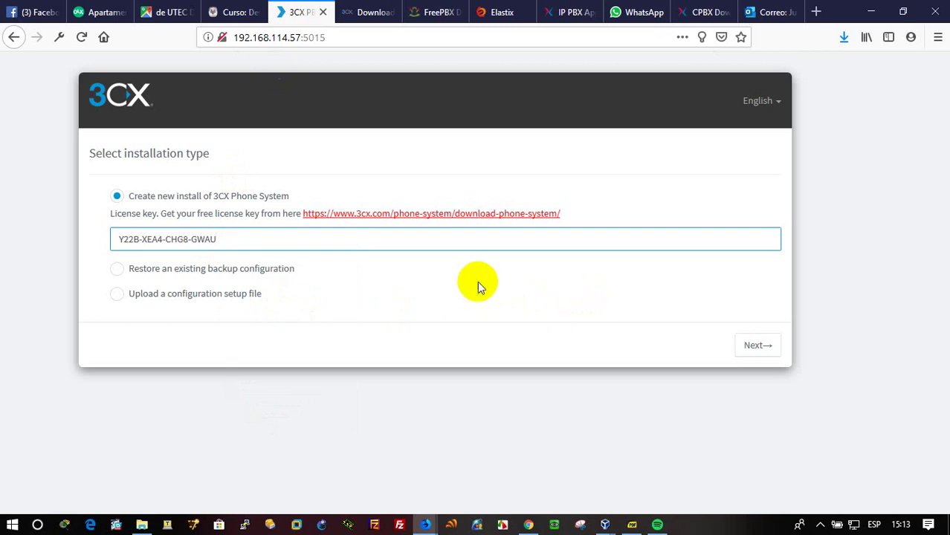
click(755, 346)
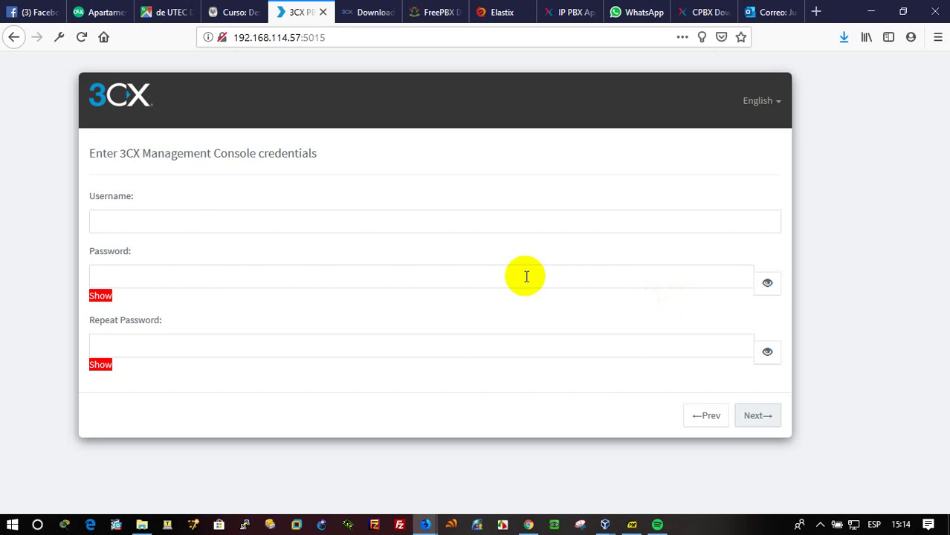
Enter console username admin with a too-short password, which the wizard rejects.
click(180, 217)
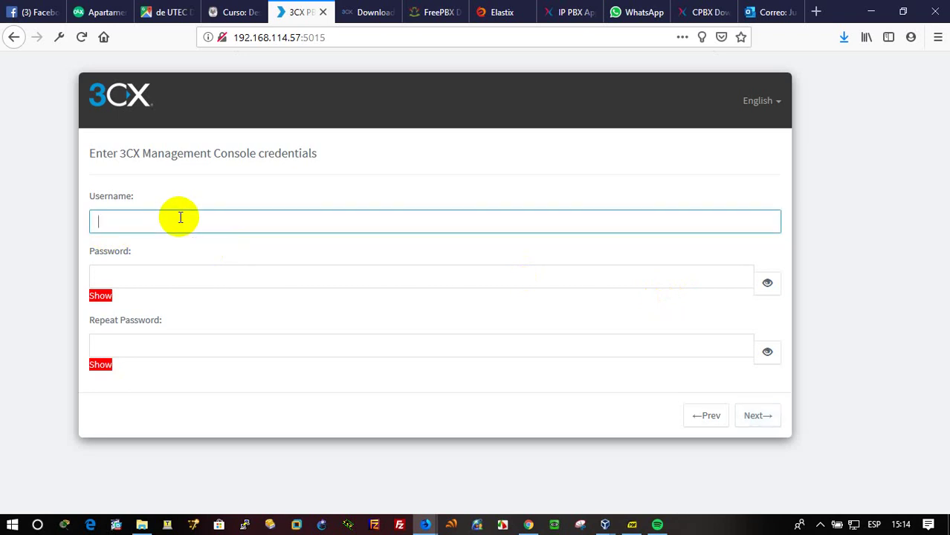
text(admin)
key(Tab)
text(123456)
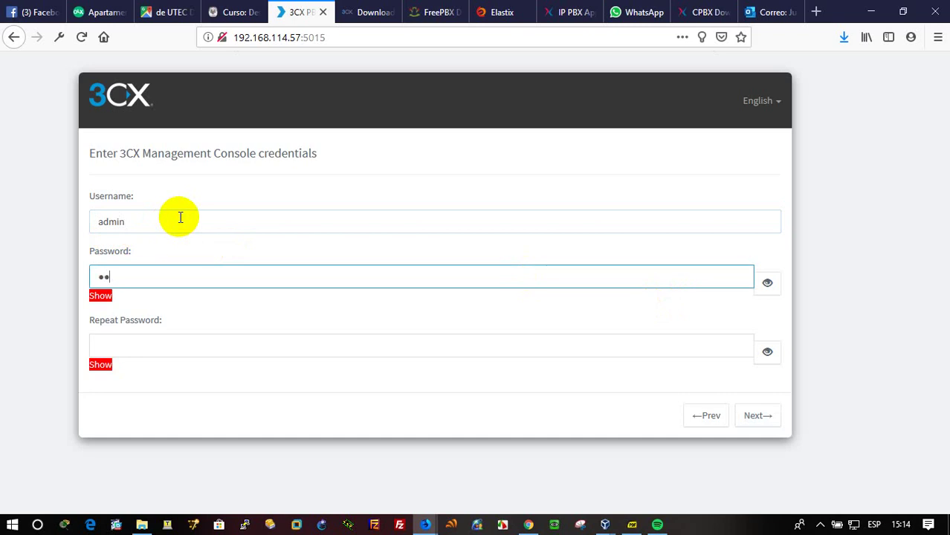
text(78)
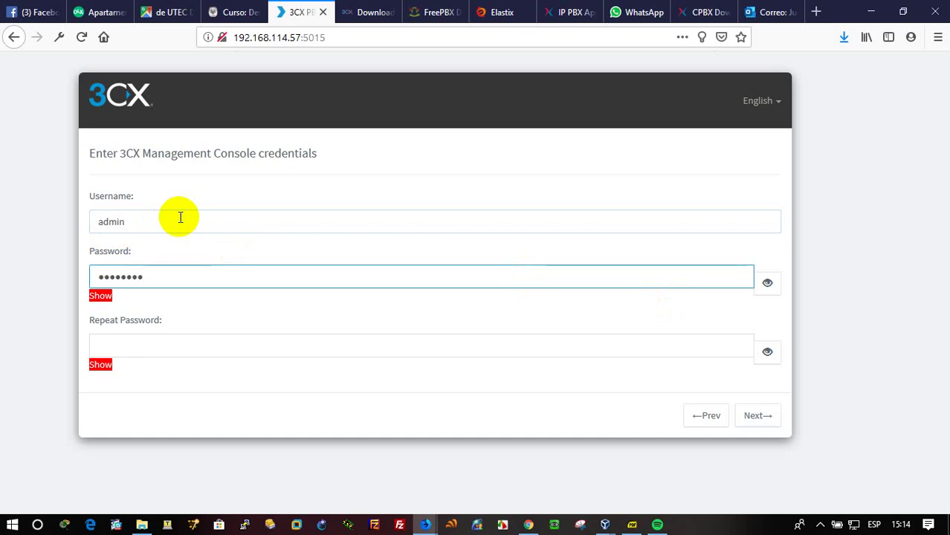
key(Tab)
key(Tab)
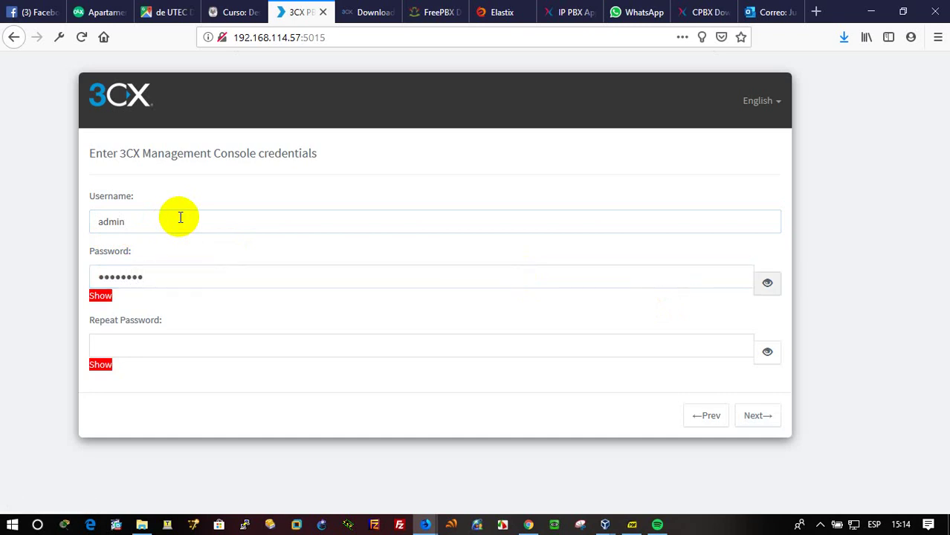
click(135, 348)
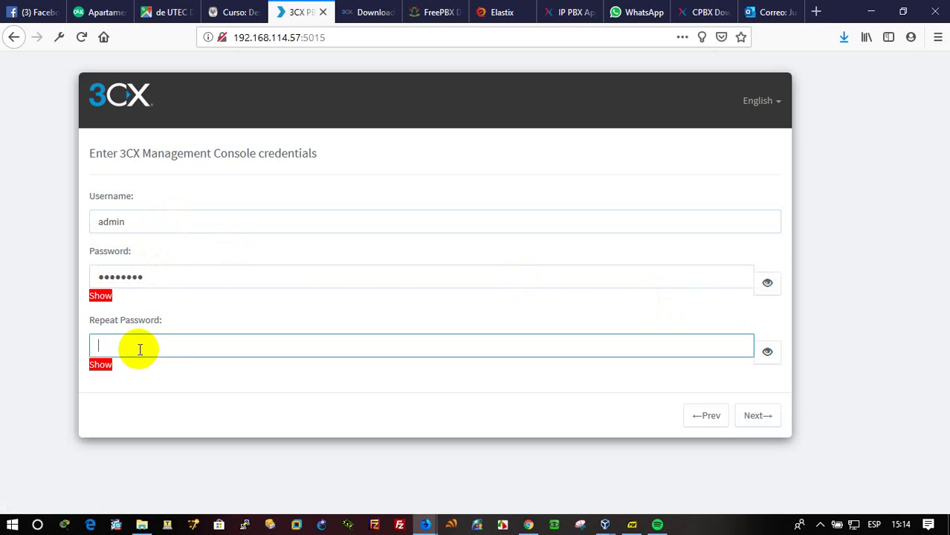
text(1234567)
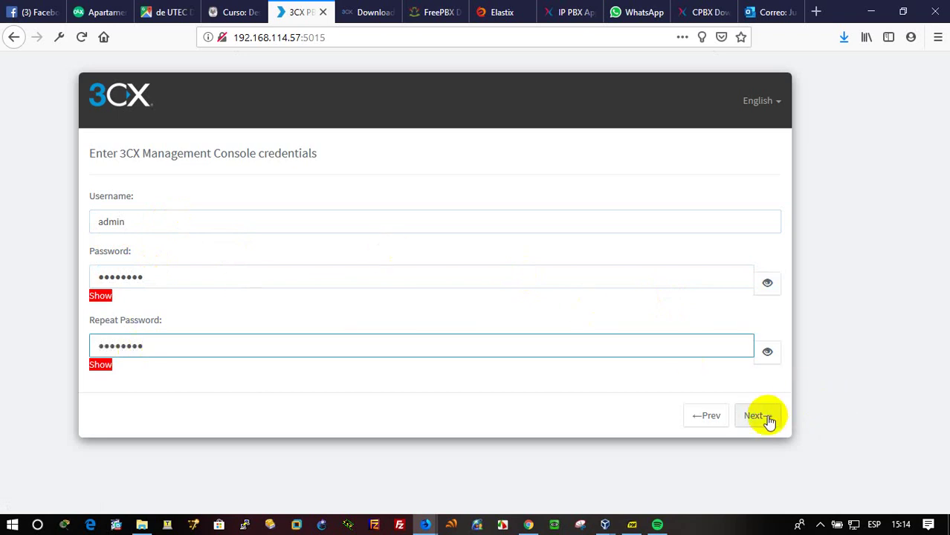
click(768, 417)
Lengthen the password and its repeat to 10 characters and continue.
click(216, 280)
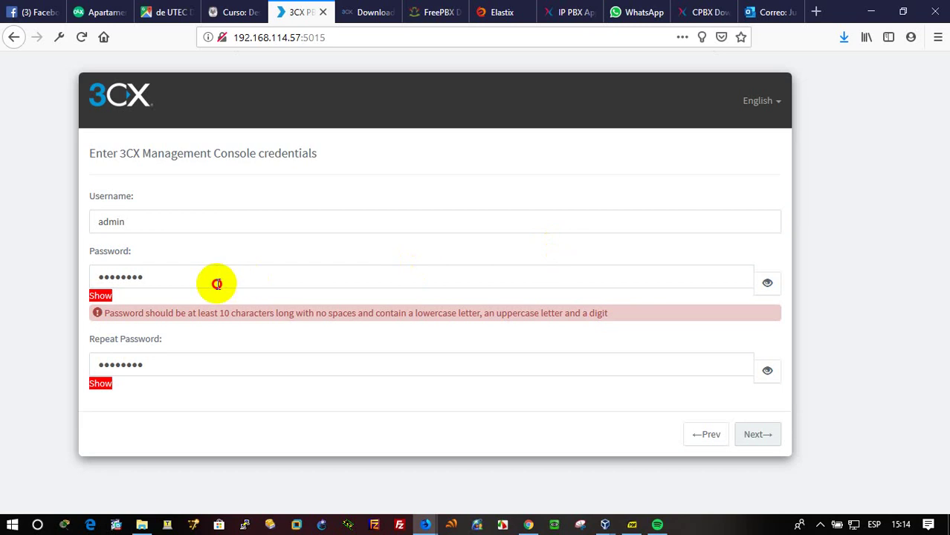
text(890)
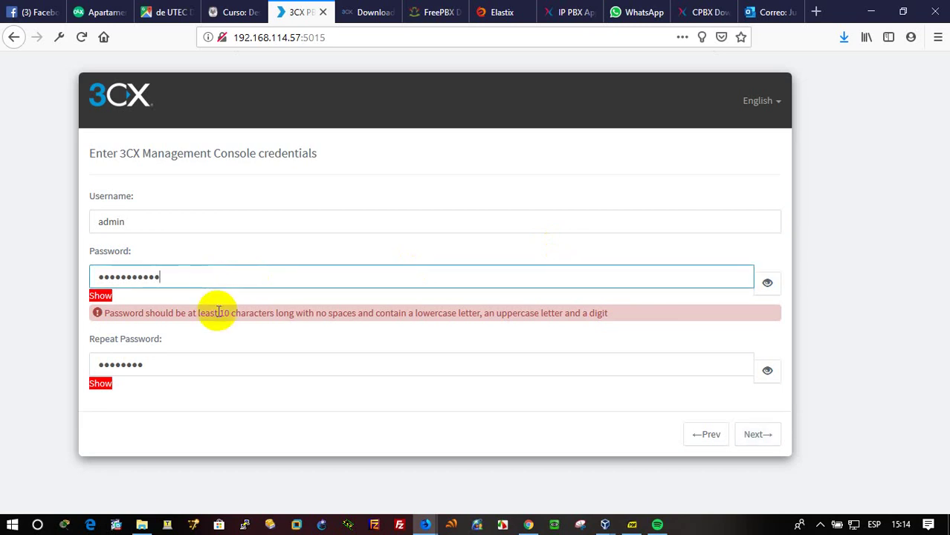
click(201, 362)
text(89)
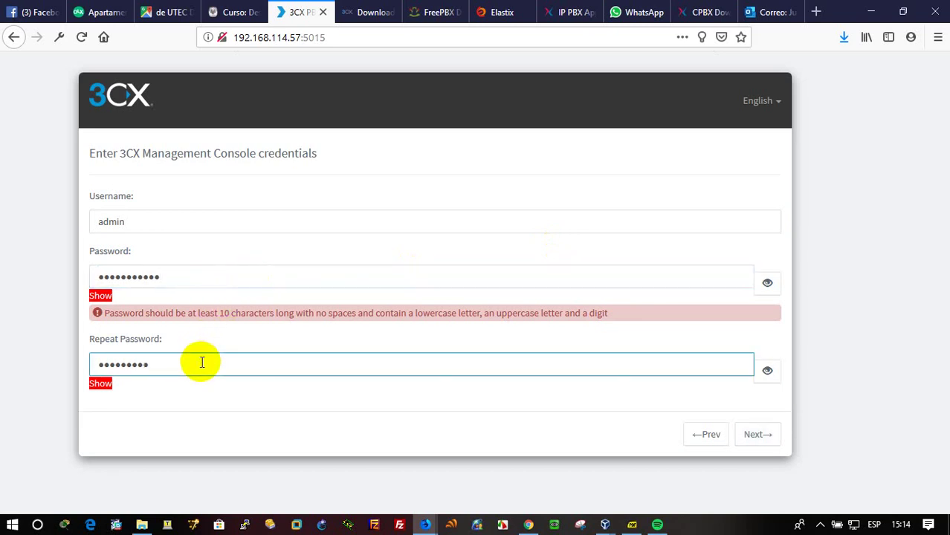
text(0)
click(762, 435)
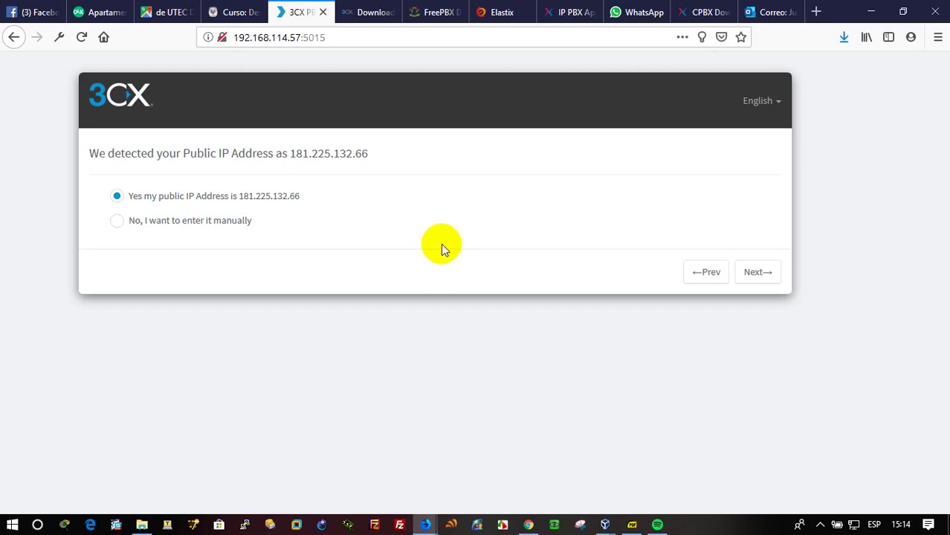
Accept the detected public IP, static IP, default ports and local network adapter.
click(772, 277)
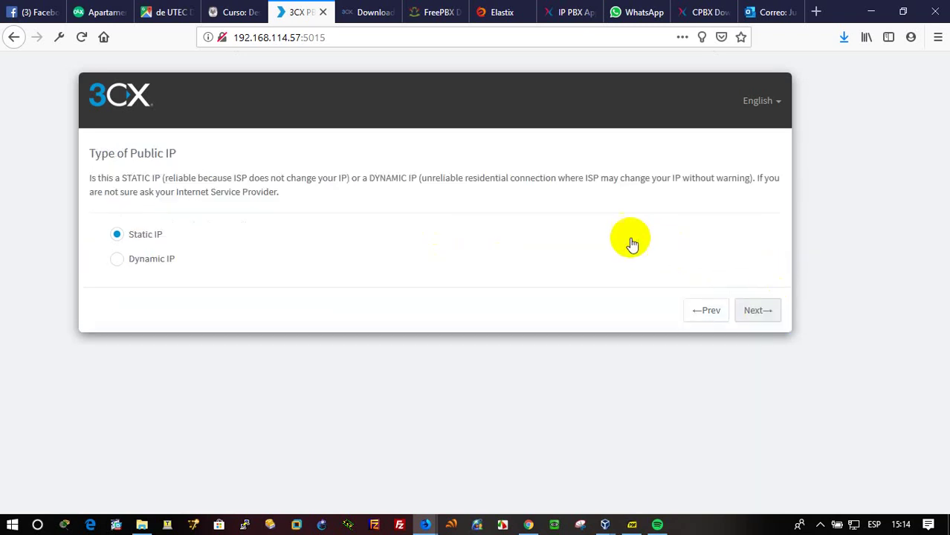
click(770, 316)
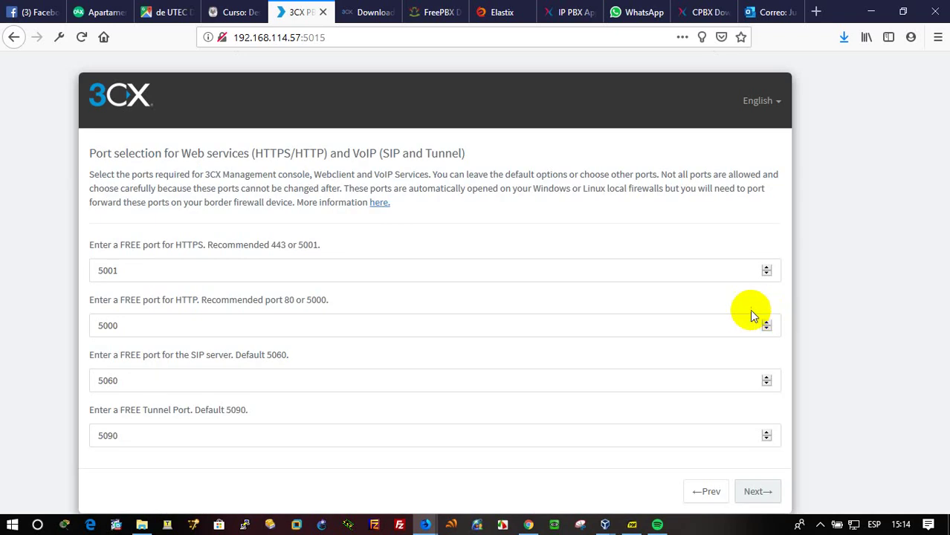
click(758, 489)
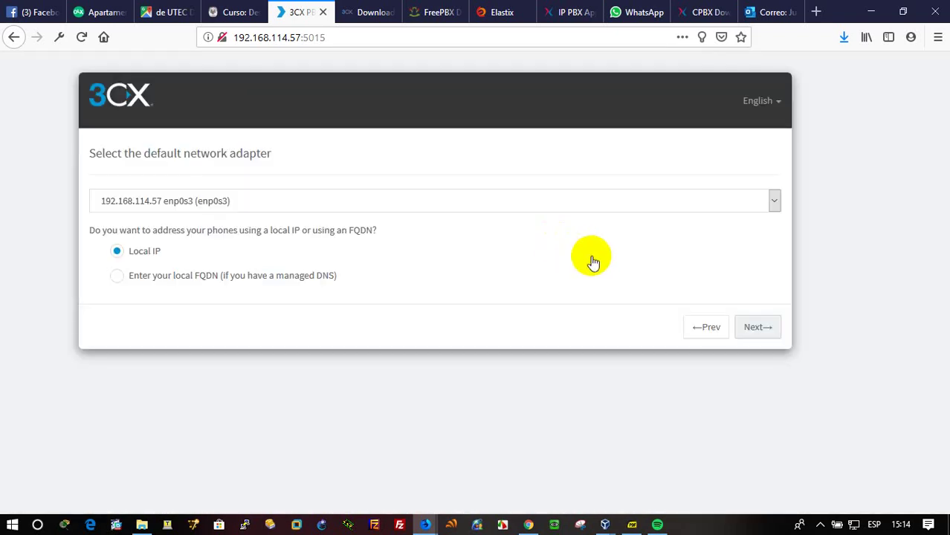
click(770, 330)
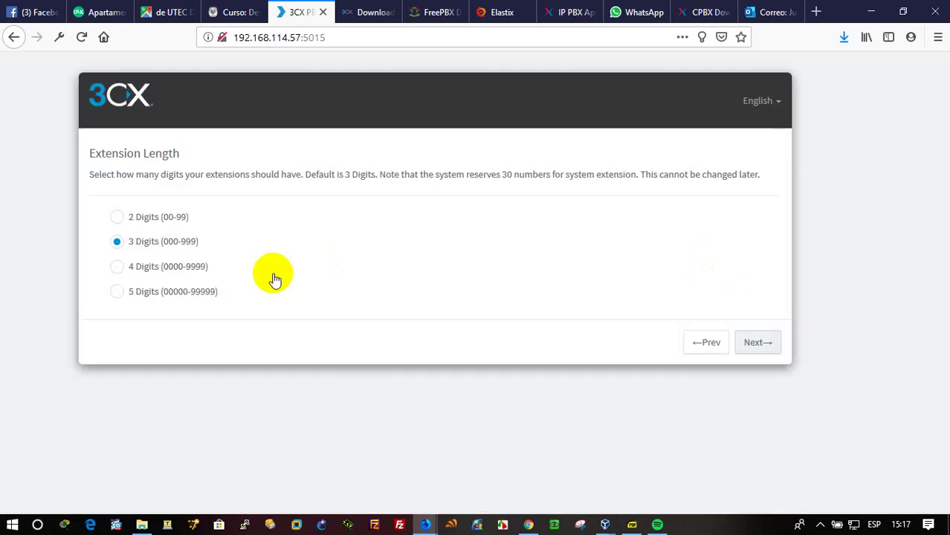
Choose 4-digit extension numbers and continue to the Admin Email page.
click(191, 269)
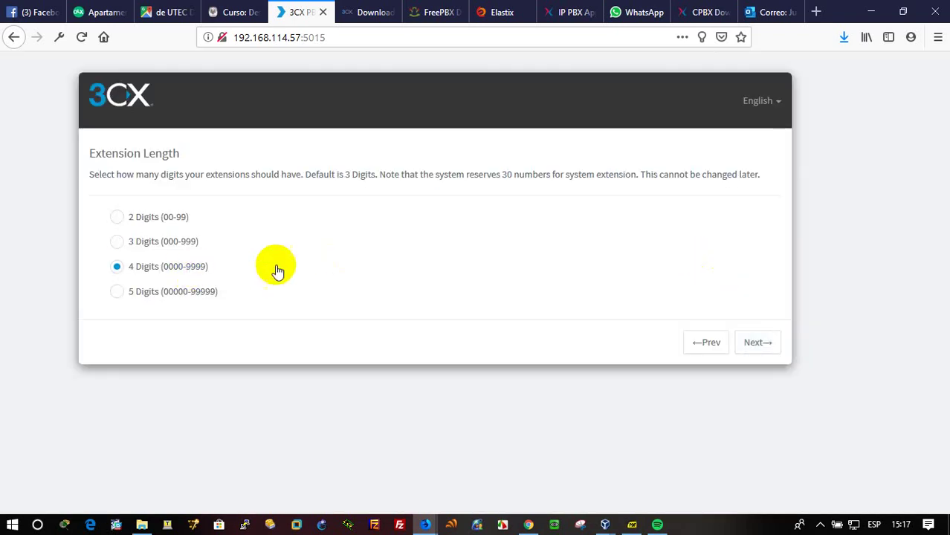
click(753, 344)
click(362, 224)
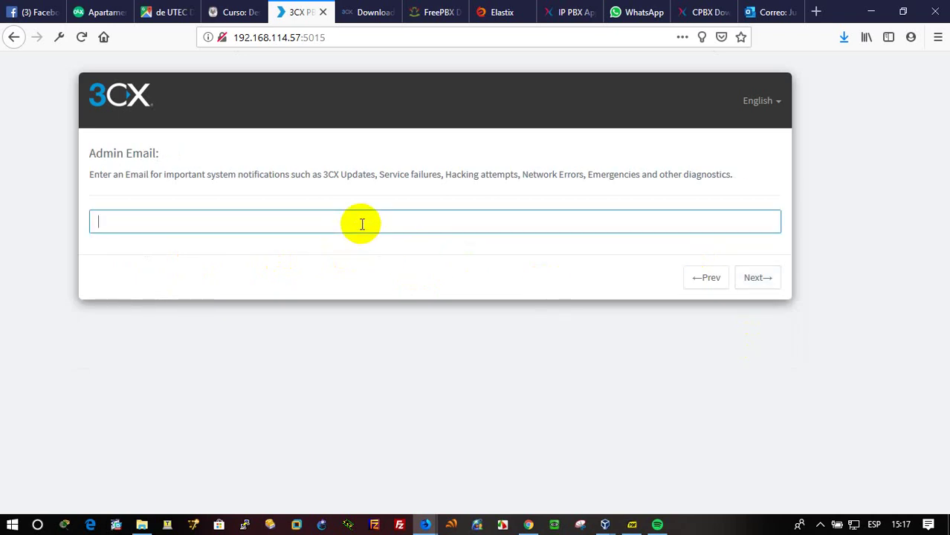
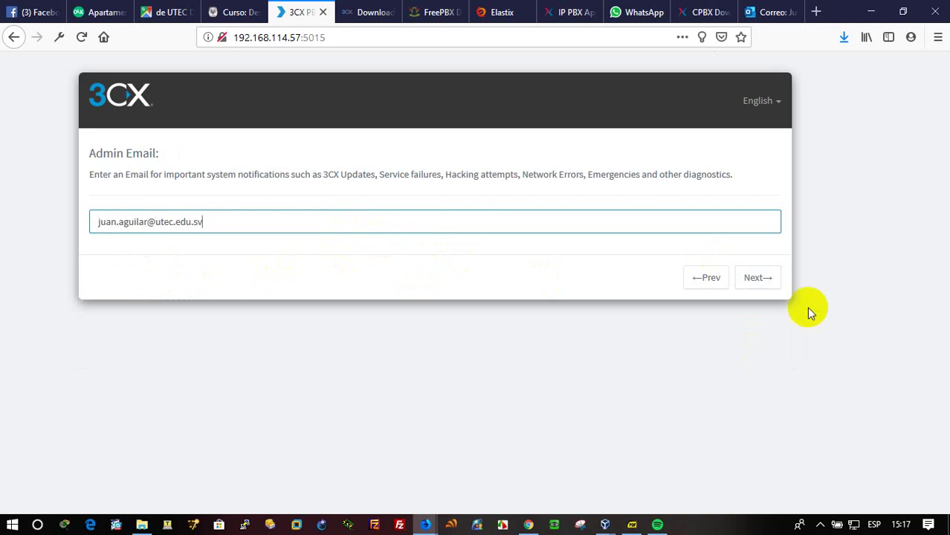
Enter the admin's e-mail address and keep the default 3CX SMTP server.
click(753, 279)
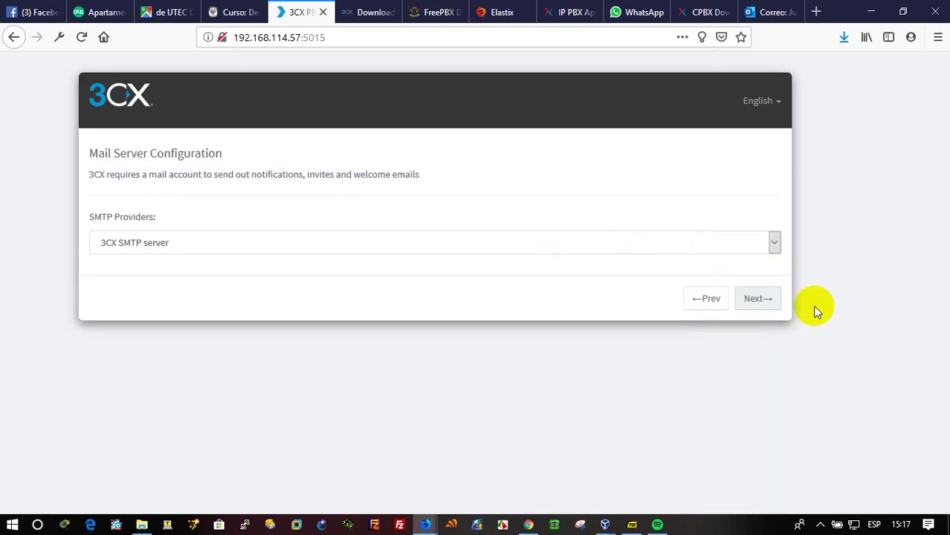
click(764, 299)
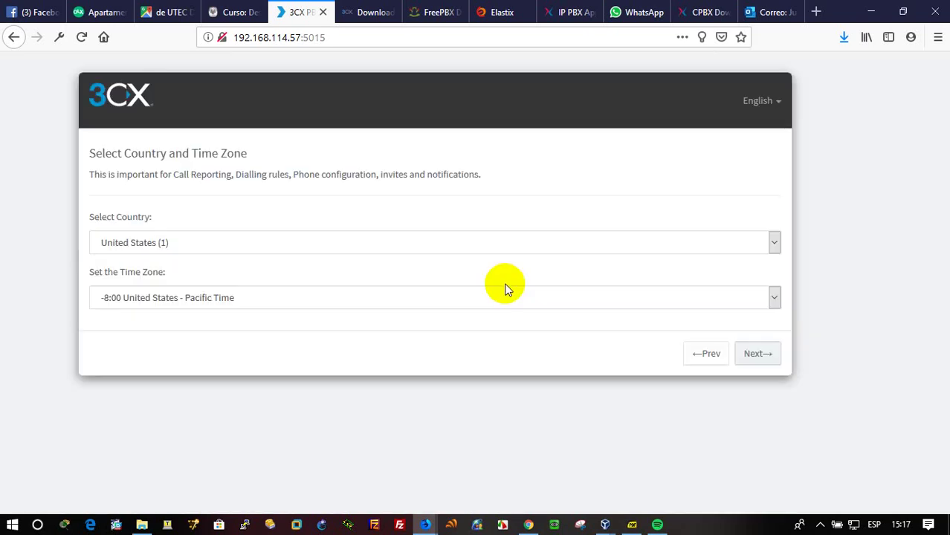
Set country to El Salvador (503) and time zone to -6:00 United States - Central Time.
click(232, 243)
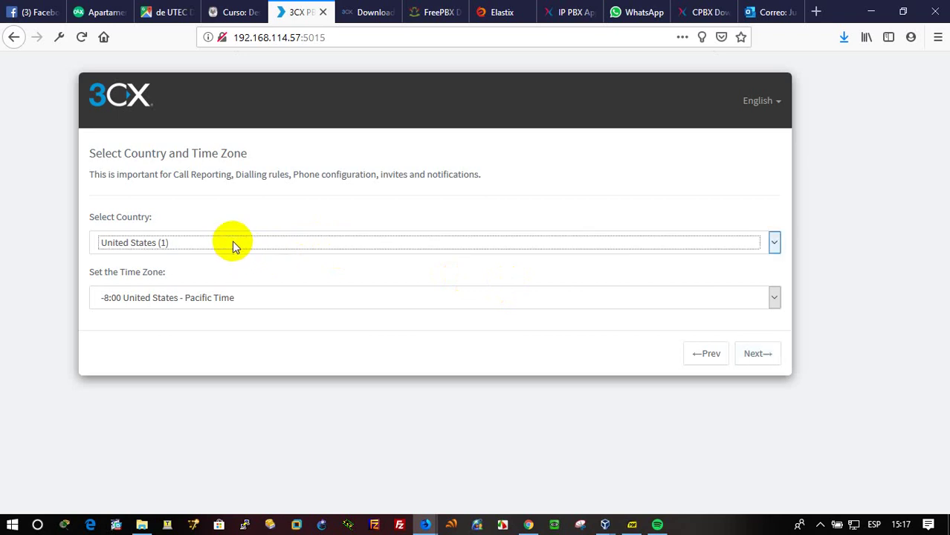
key(e)
key(e)
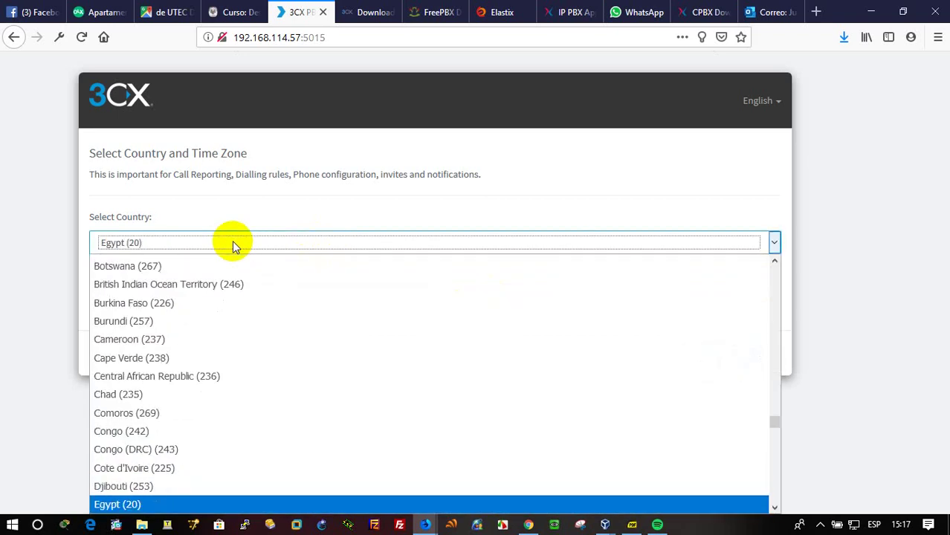
key(e)
key(e)
key(e)
key(e)
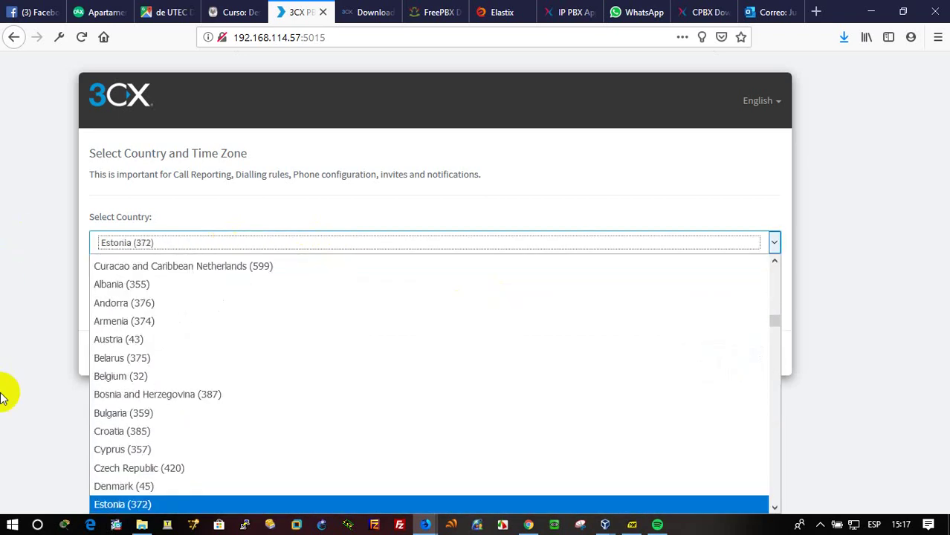
key(e)
key(e)
key(e)
key(e)
key(e)
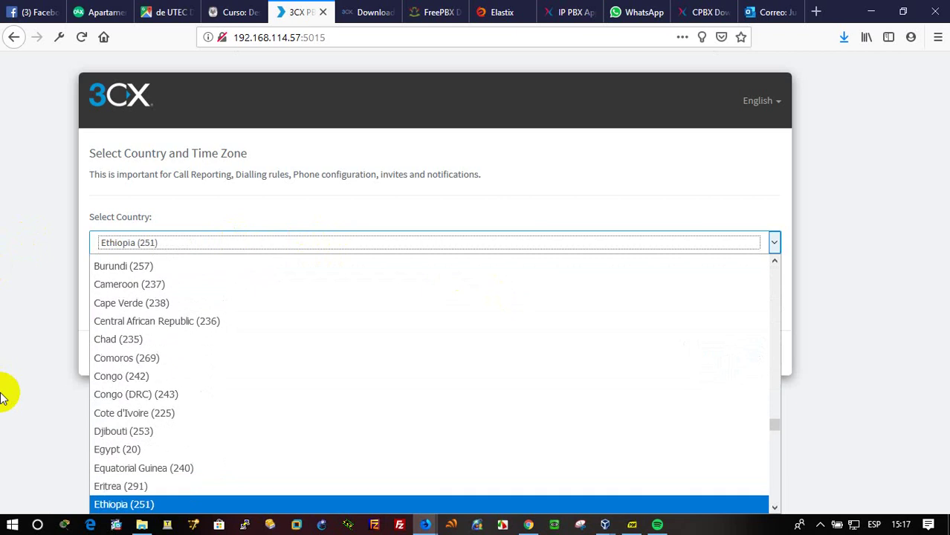
key(l)
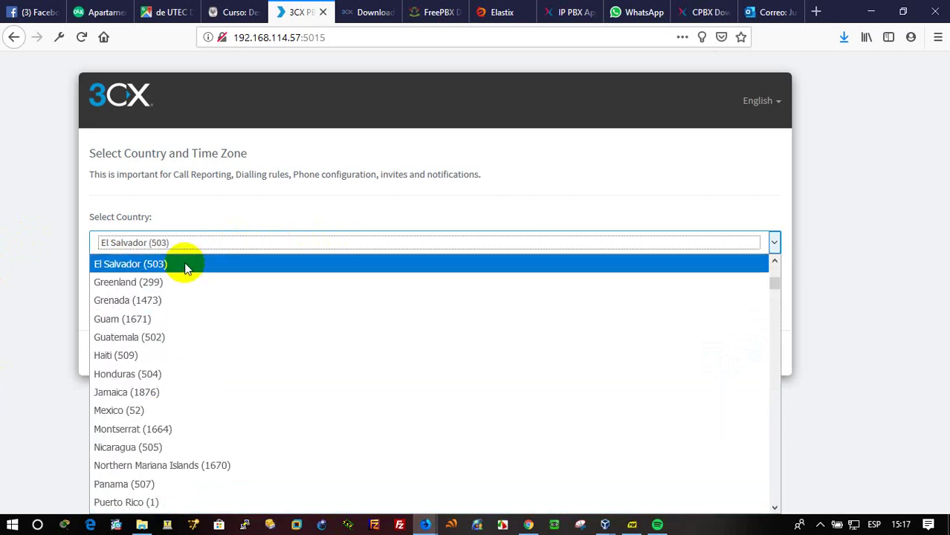
click(186, 262)
click(238, 301)
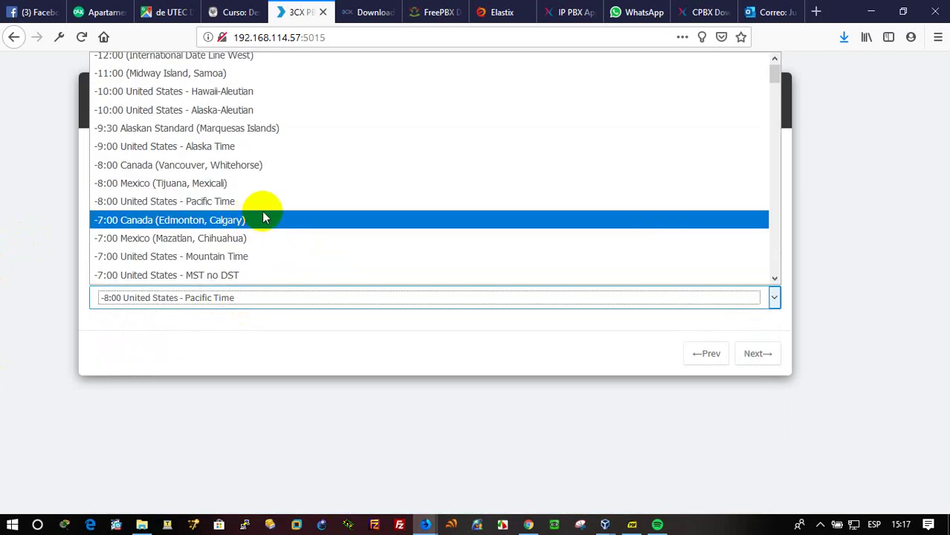
scroll(261, 212, down, 5)
scroll(261, 215, up, 2)
scroll(262, 214, up, 1)
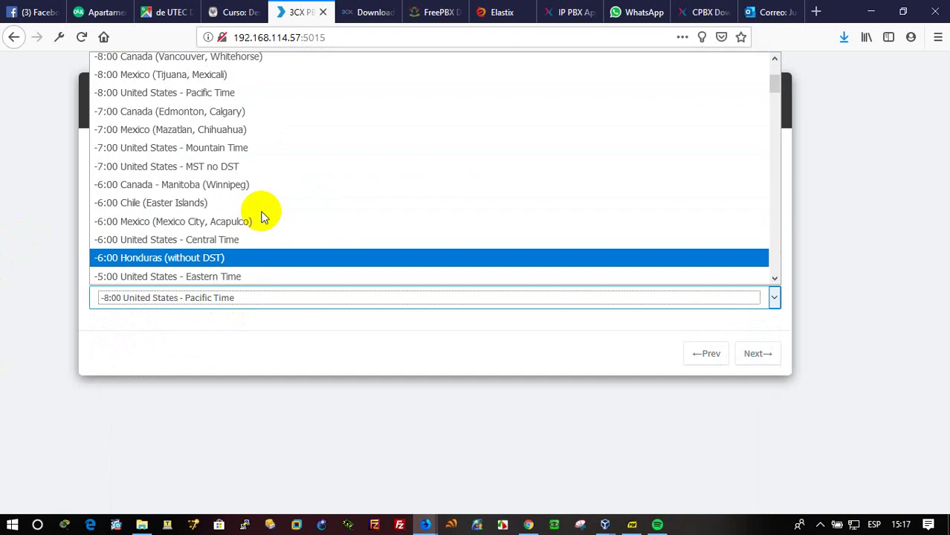
click(245, 240)
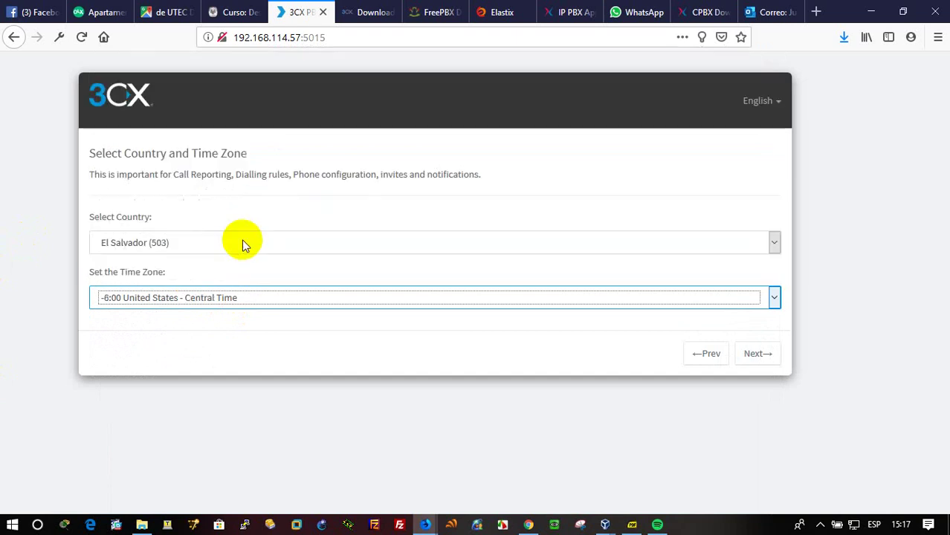
click(770, 355)
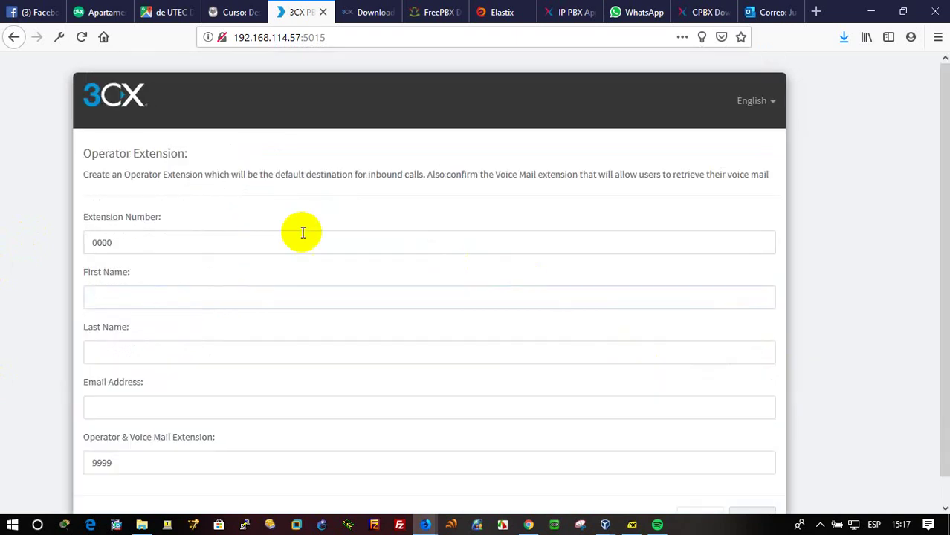
Enter the operator's first and last name for extension 0000.
click(157, 299)
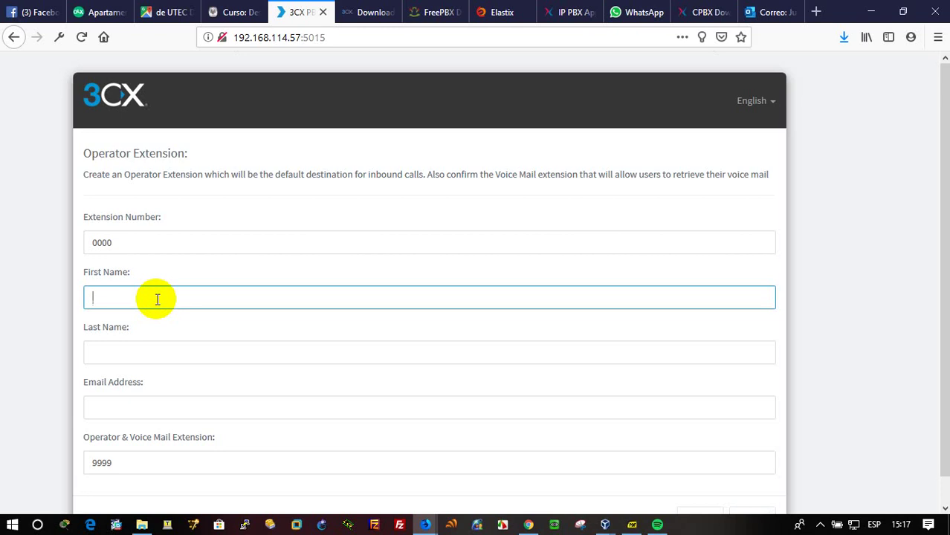
key(Tab)
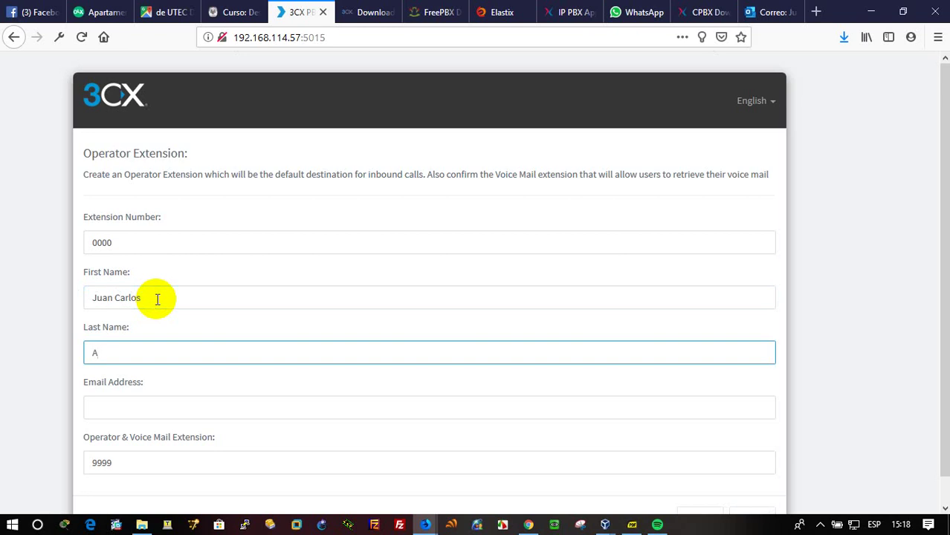
Fill in the operator's e-mail address and continue to the countries page.
click(138, 414)
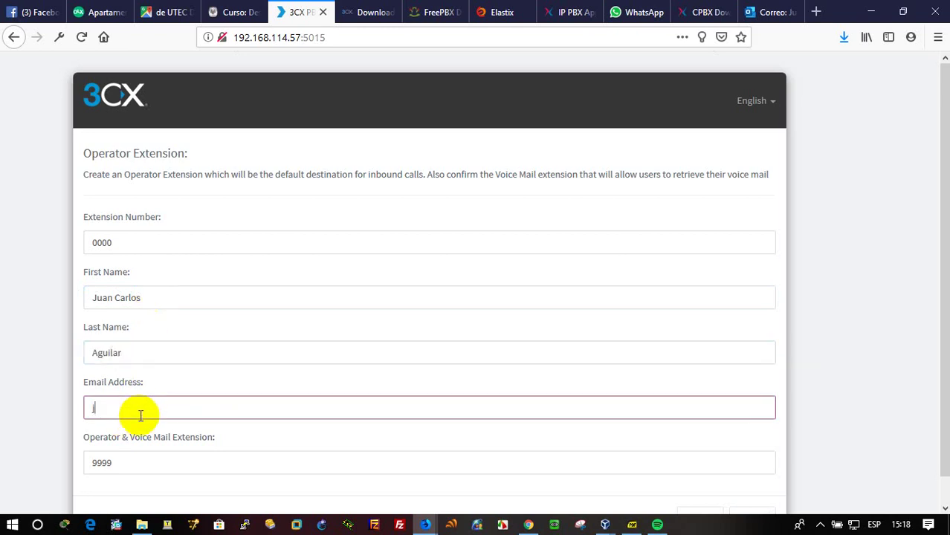
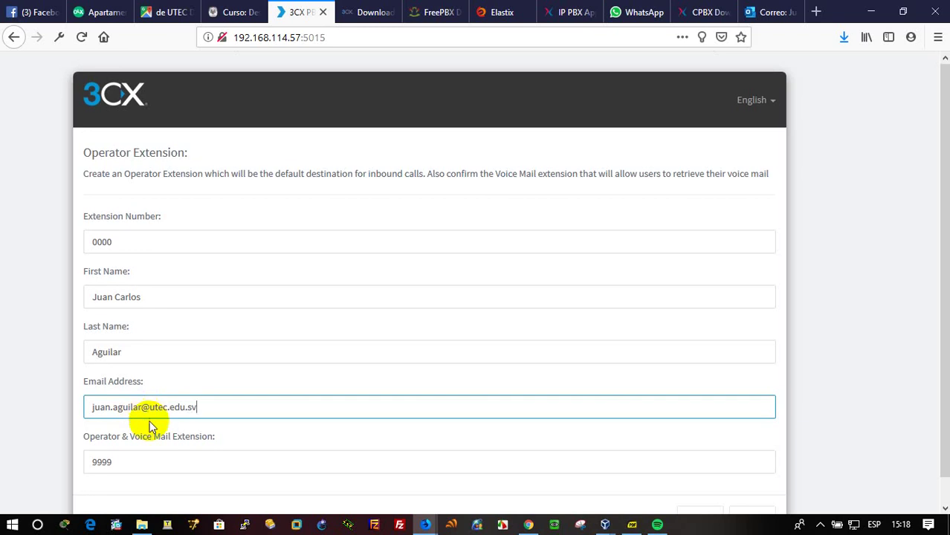
scroll(152, 424, down, 1)
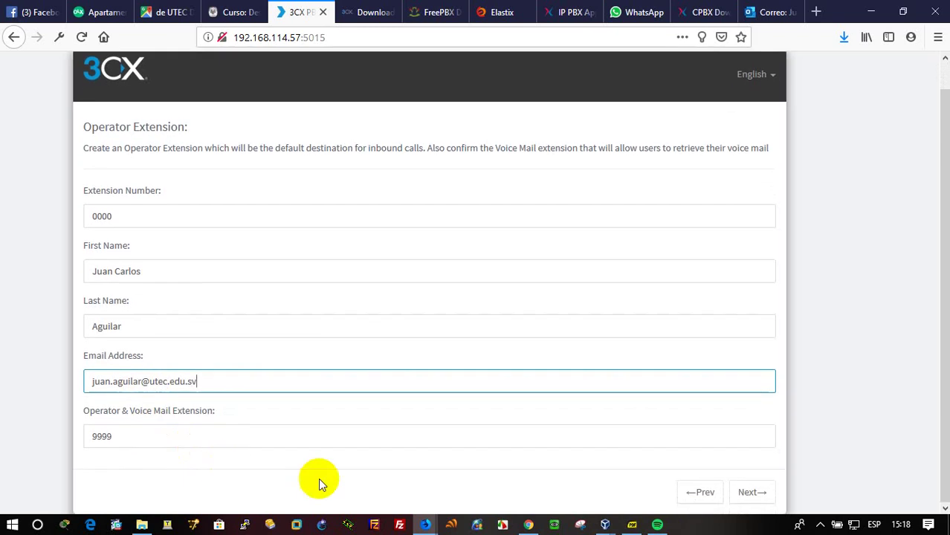
click(758, 494)
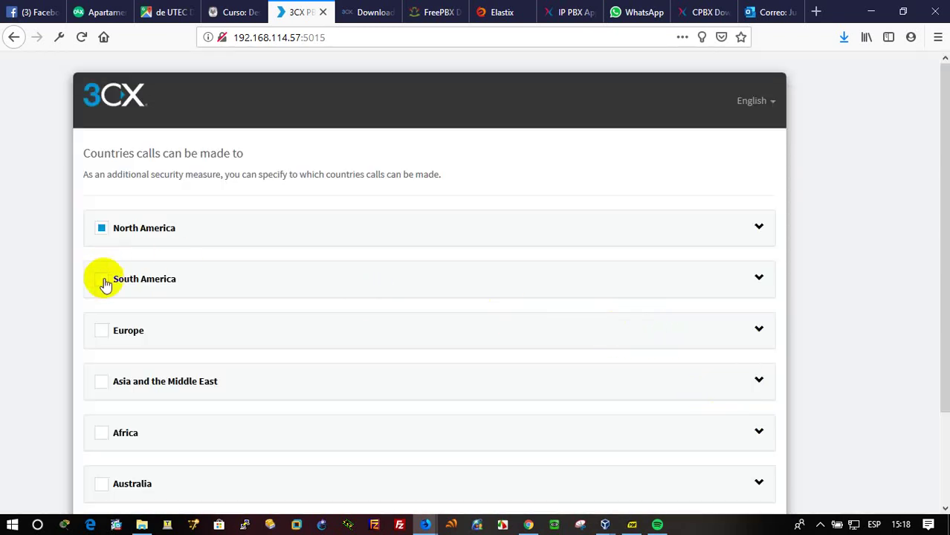
Allow calls to South America, Europe, Asia, Africa, Australia and International Networks, keeping English prompts.
click(104, 283)
click(110, 335)
scroll(115, 364, down, 2)
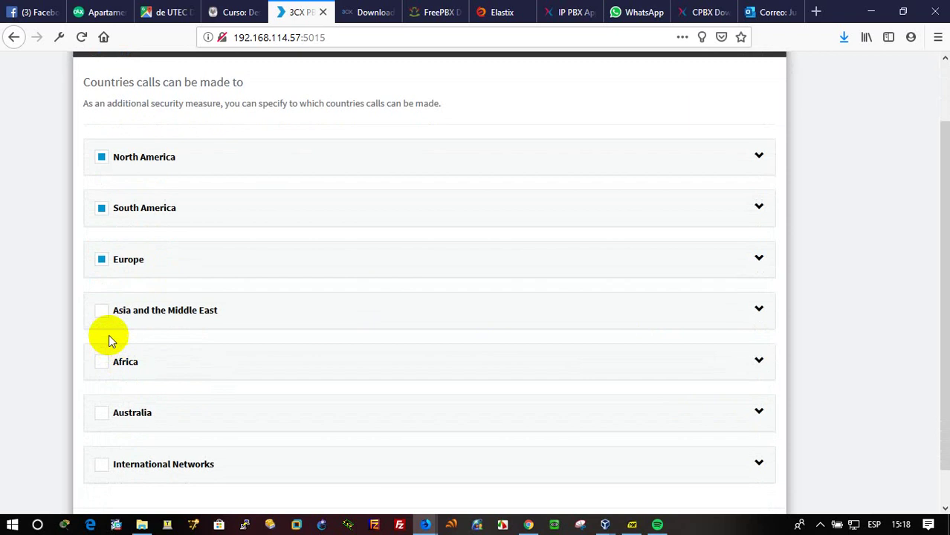
click(104, 315)
click(110, 361)
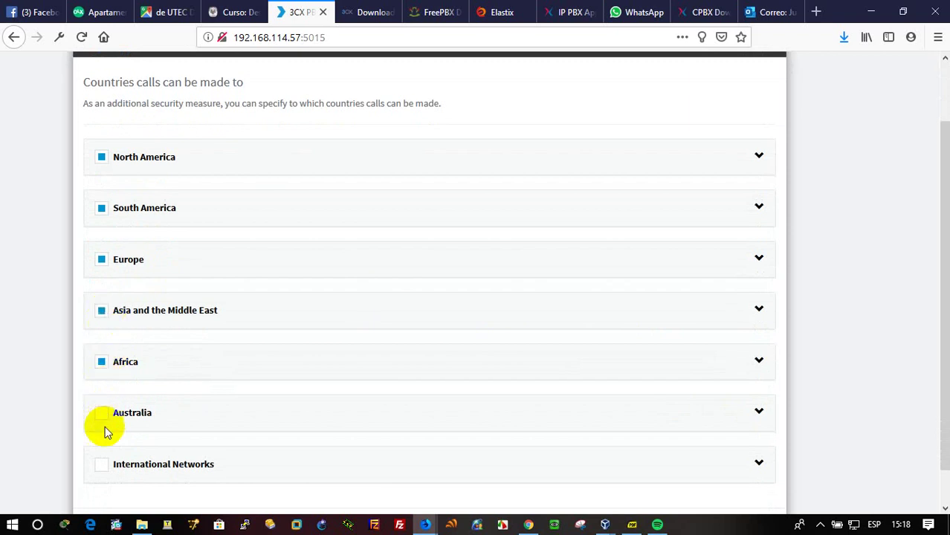
click(105, 424)
click(106, 463)
scroll(372, 449, down, 1)
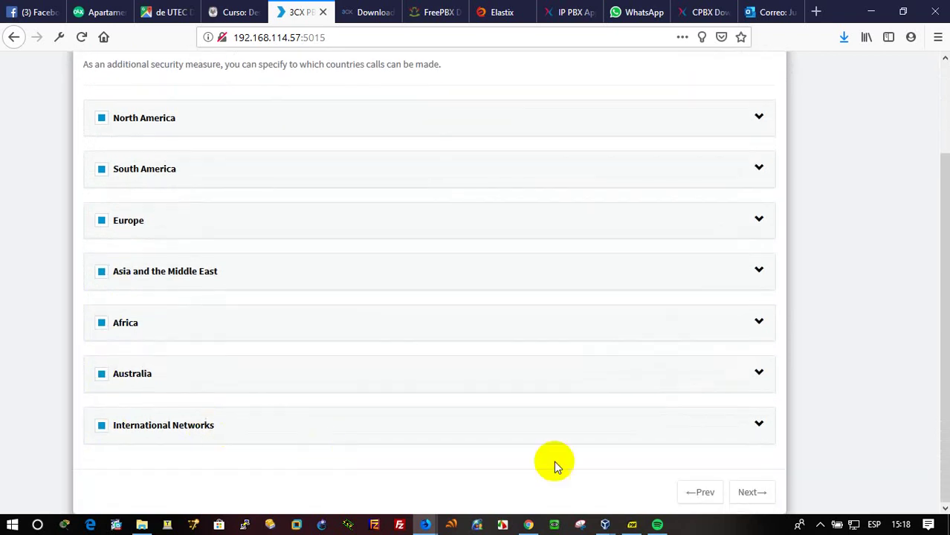
click(751, 493)
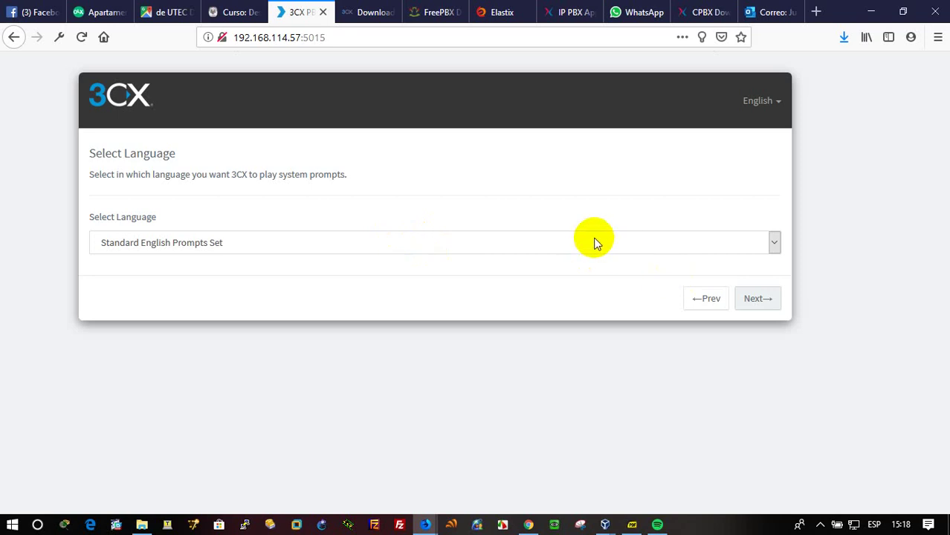
click(757, 298)
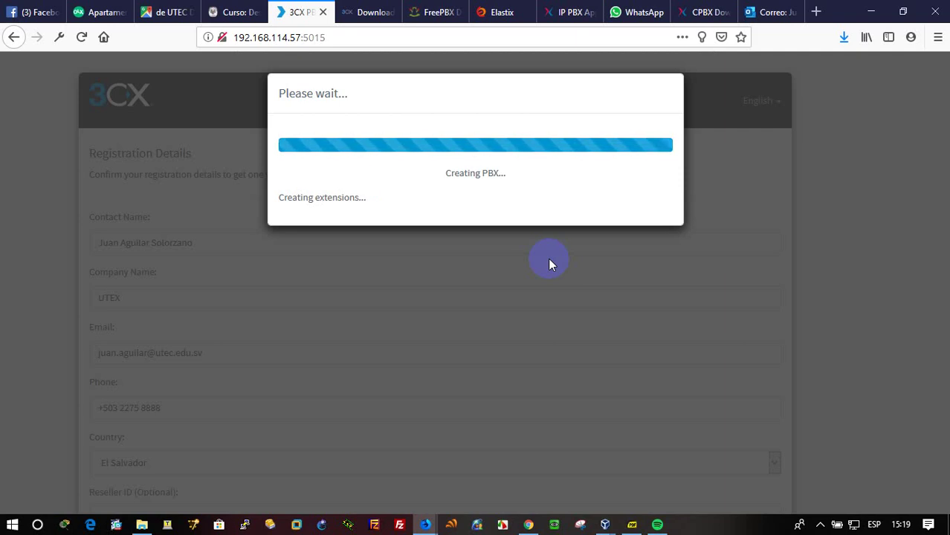
Wait for PBX creation and database maintenance to finish until the Congratulations page appears.
click(550, 259)
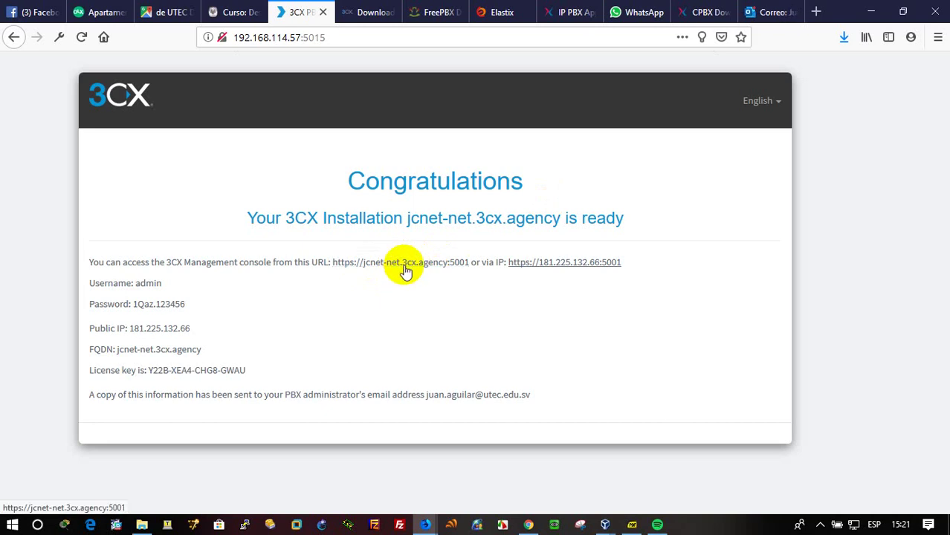
middle_click(406, 270)
click(338, 12)
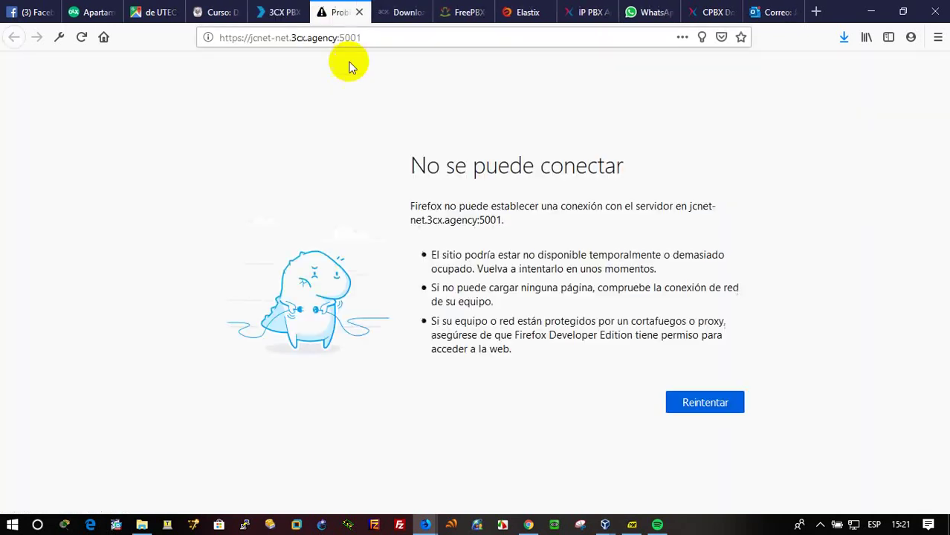
drag(337, 37, 249, 42)
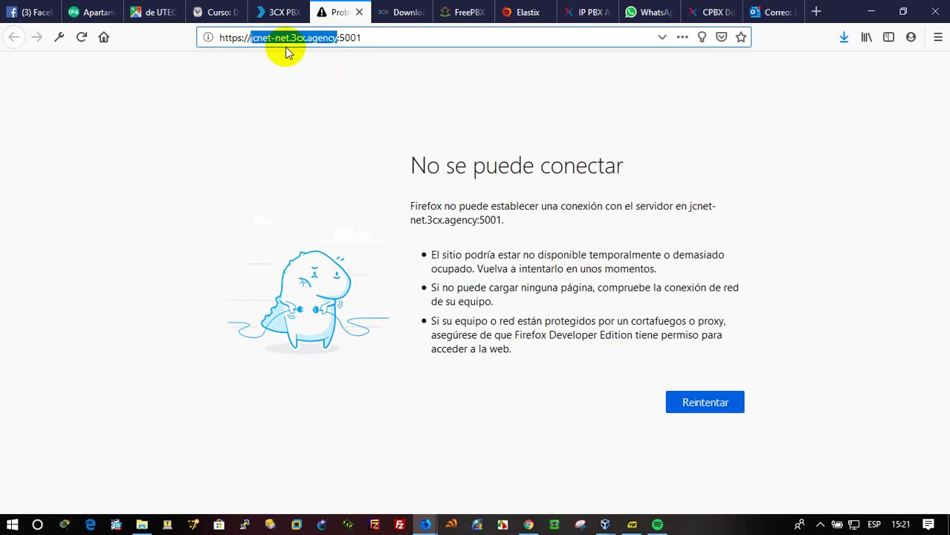
text(10.10.)
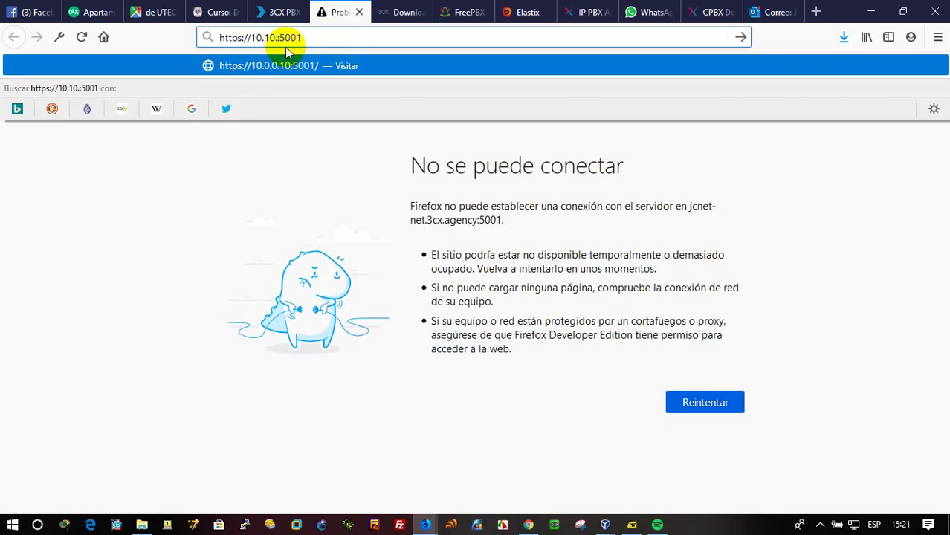
key(BackSpace)
key(BackSpace)
key(BackSpace)
key(BackSpace)
text(92.168)
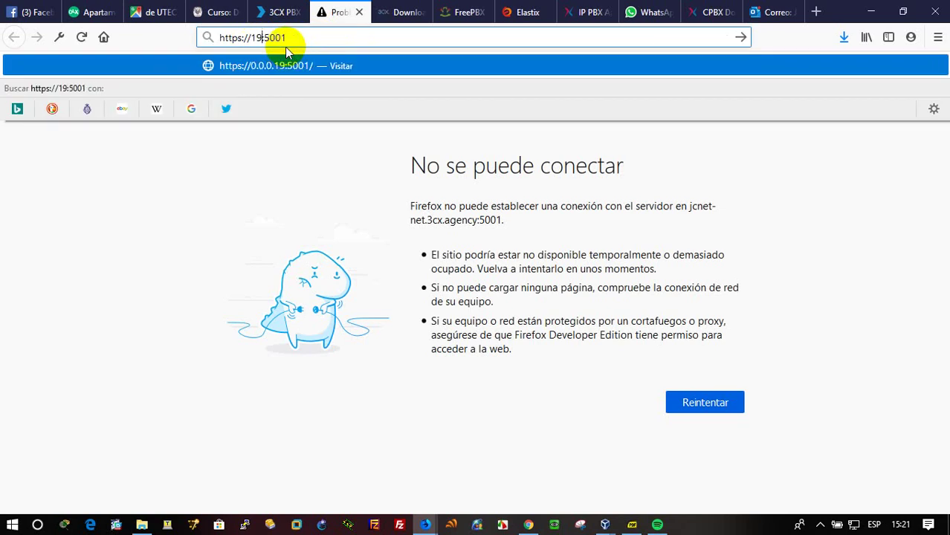
text(.114.)
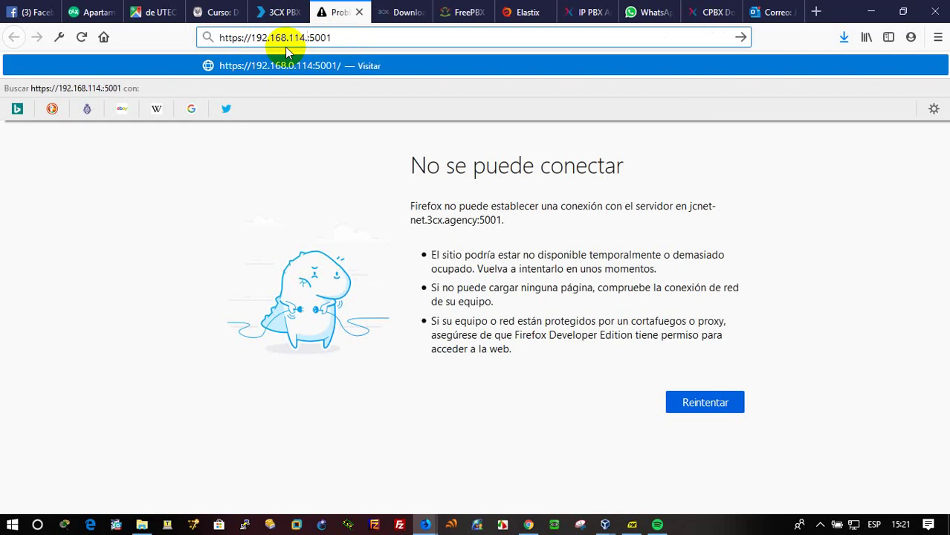
text(57)
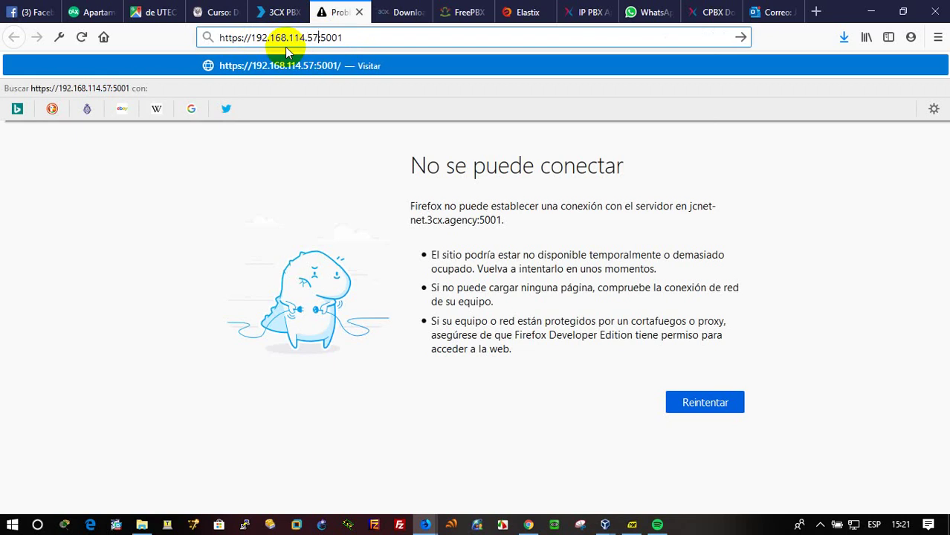
key(Return)
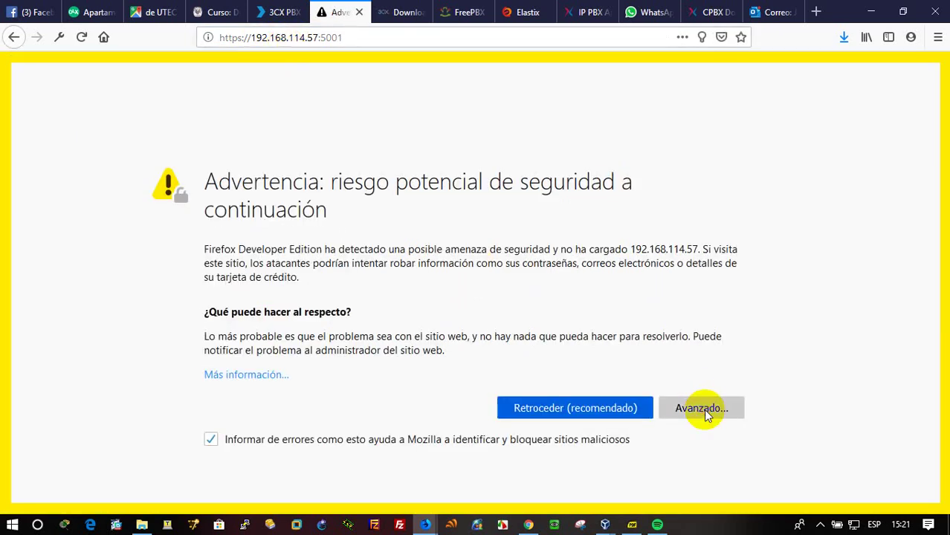
Accept the certificate warning to reach the 3CX Management Console login page.
click(704, 409)
scroll(669, 424, down, 3)
click(661, 421)
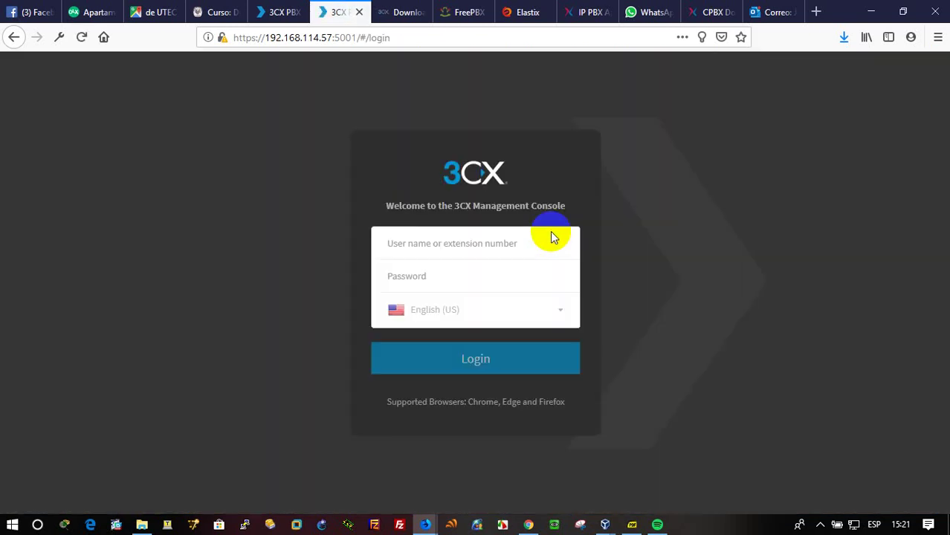
Sign in to the 3CX Management Console as admin, declining the browser's save-login prompt.
text(a)
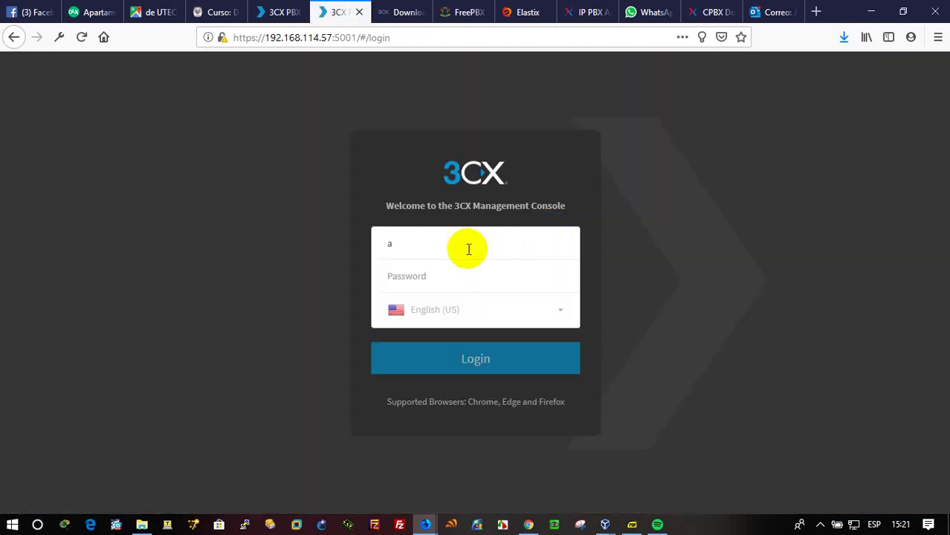
text(dmina)
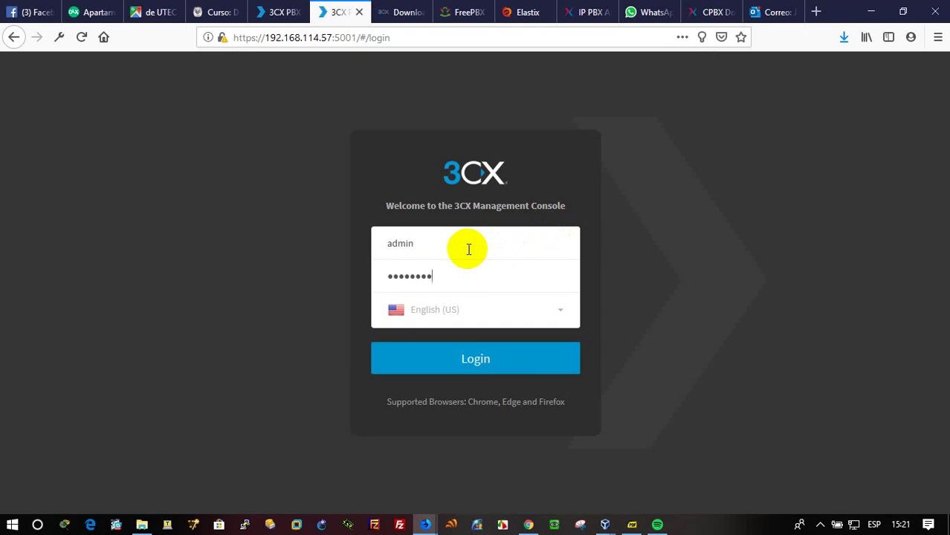
key(Return)
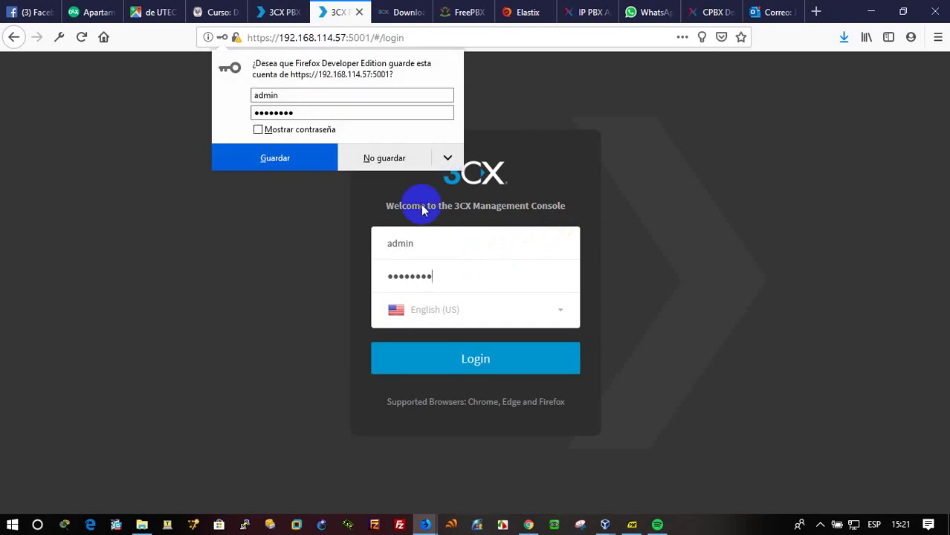
click(371, 156)
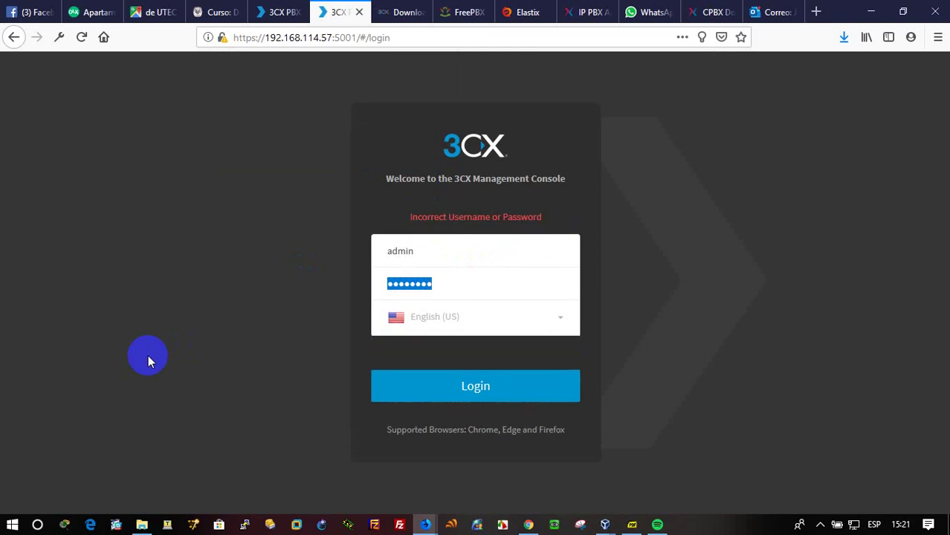
click(481, 277)
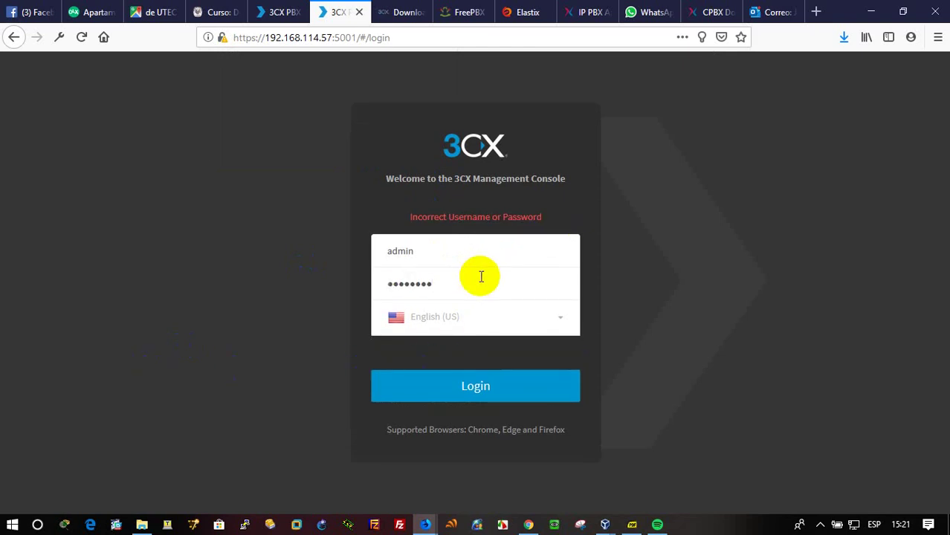
click(519, 388)
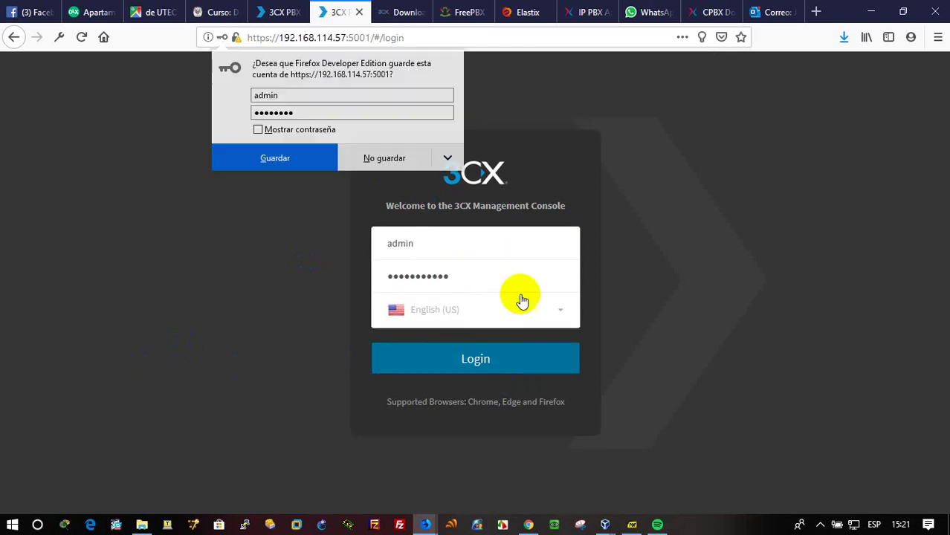
click(387, 158)
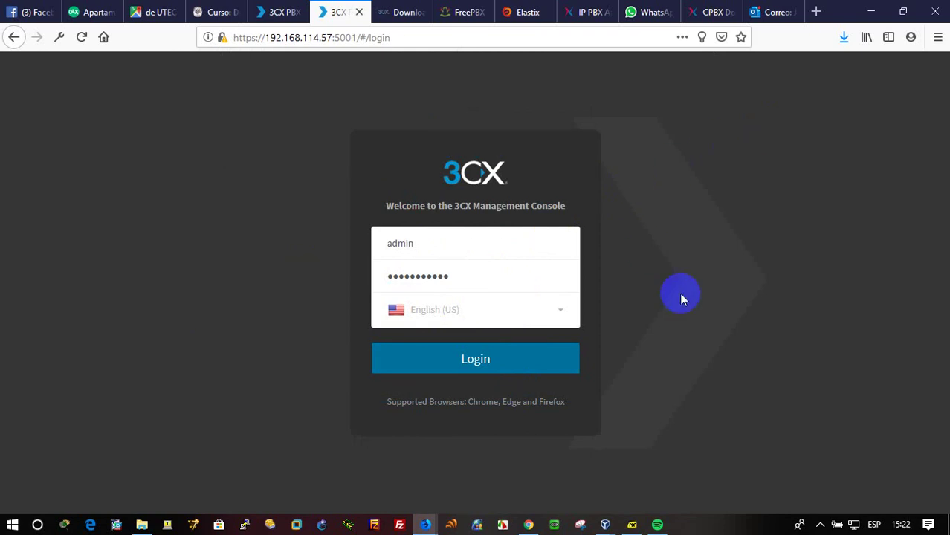
click(515, 376)
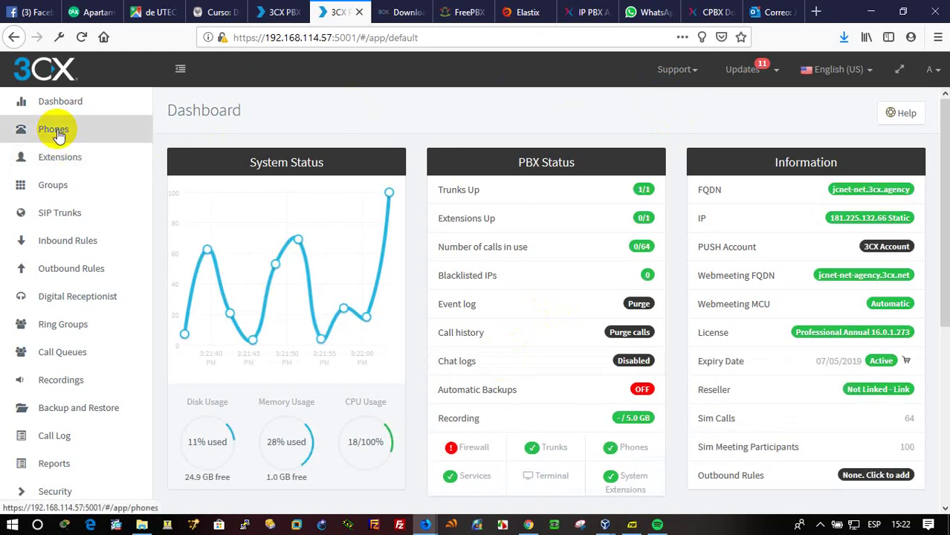
In the Extensions list, start an extension entry and fill in its first name, last name and e-mail.
click(65, 157)
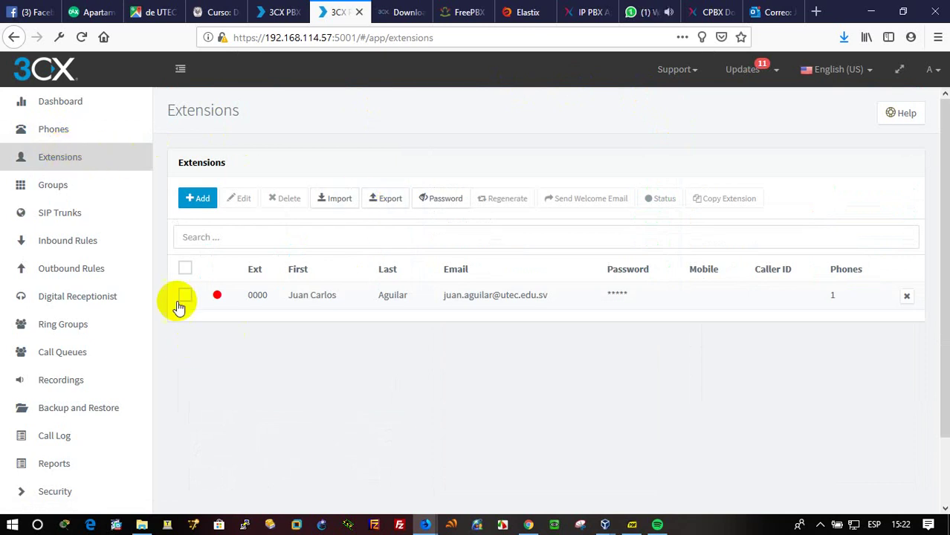
click(199, 202)
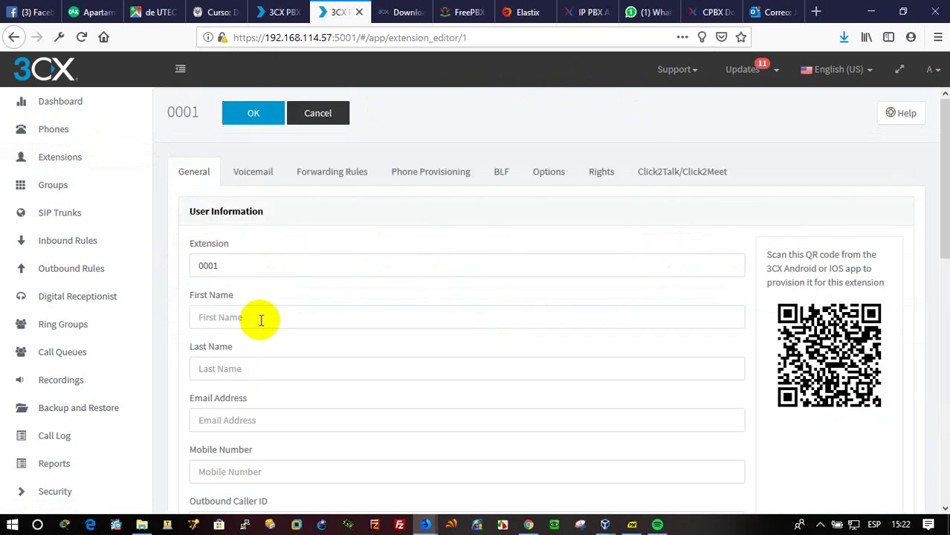
click(260, 320)
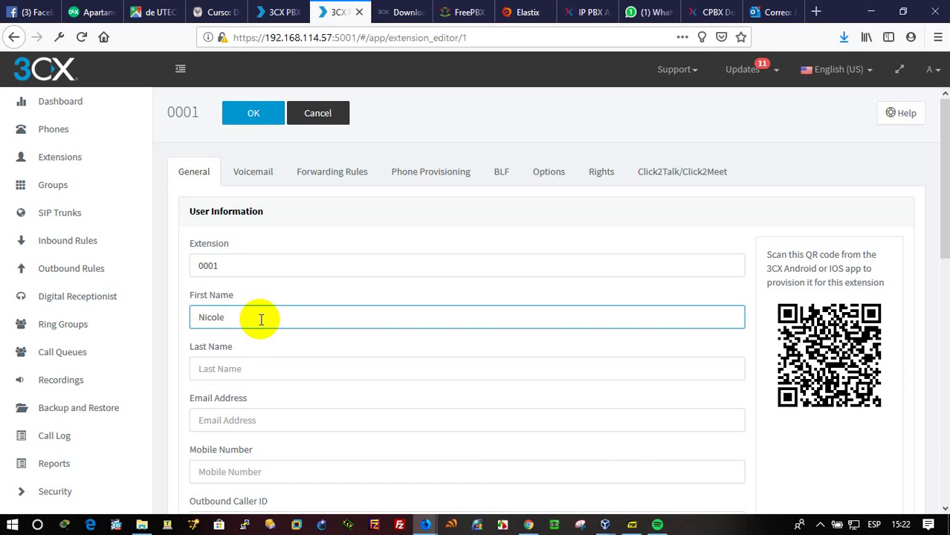
key(Tab)
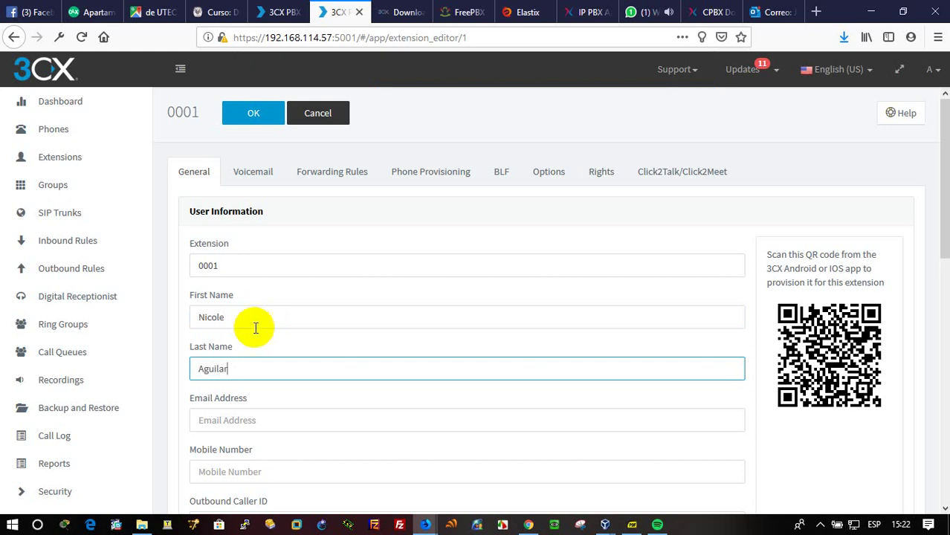
click(232, 419)
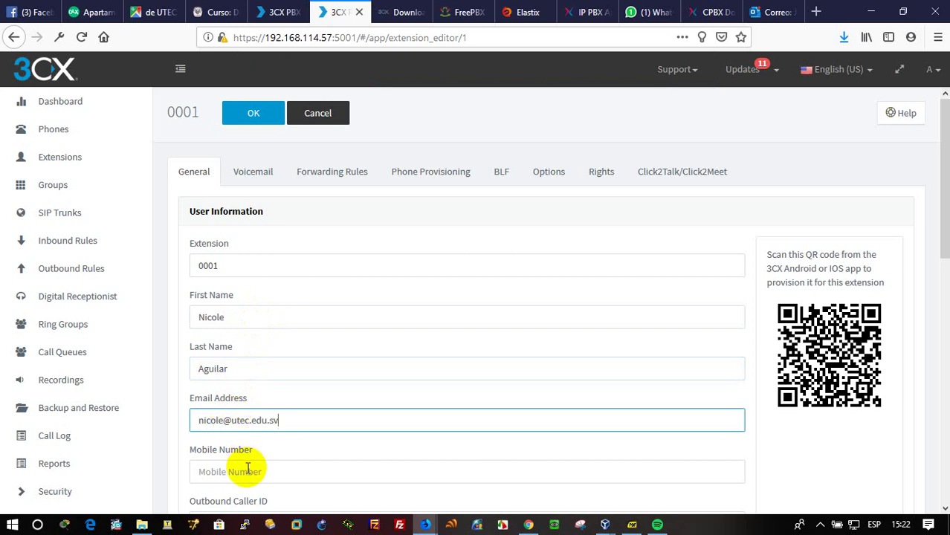
Copy 0001 into the Authentication ID, retype the web client password, and save extension 0001.
scroll(238, 470, down, 5)
scroll(276, 407, up, 4)
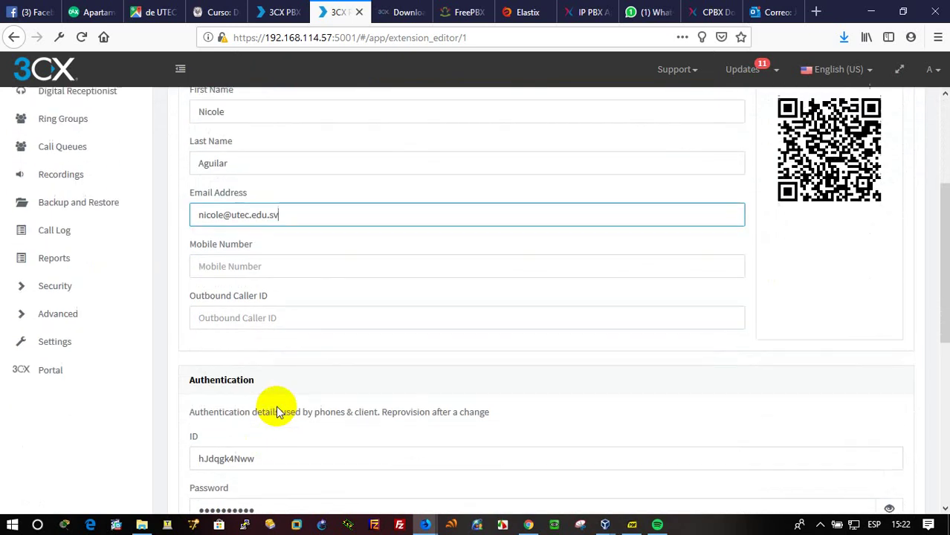
double_click(195, 191)
key(ctrl+c)
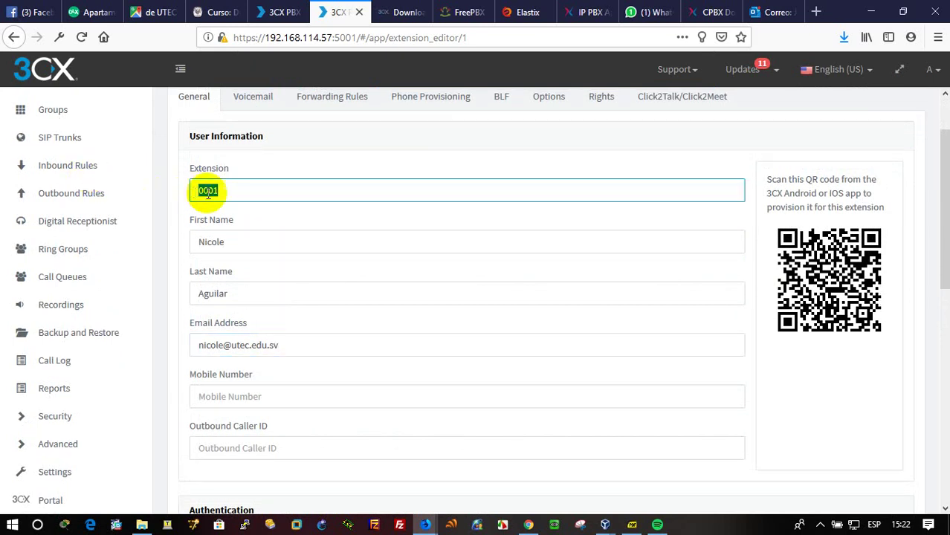
scroll(312, 364, down, 3)
drag(264, 364, 165, 357)
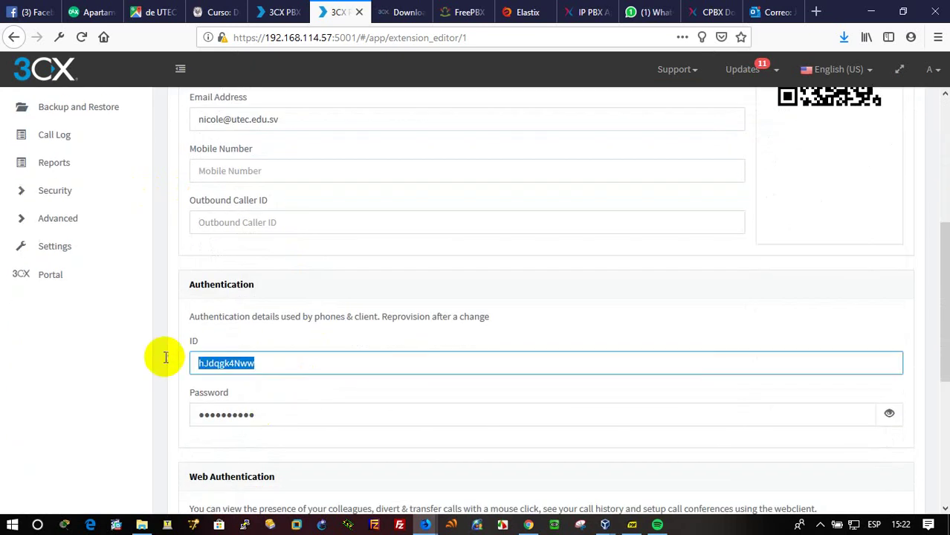
key(ctrl+v)
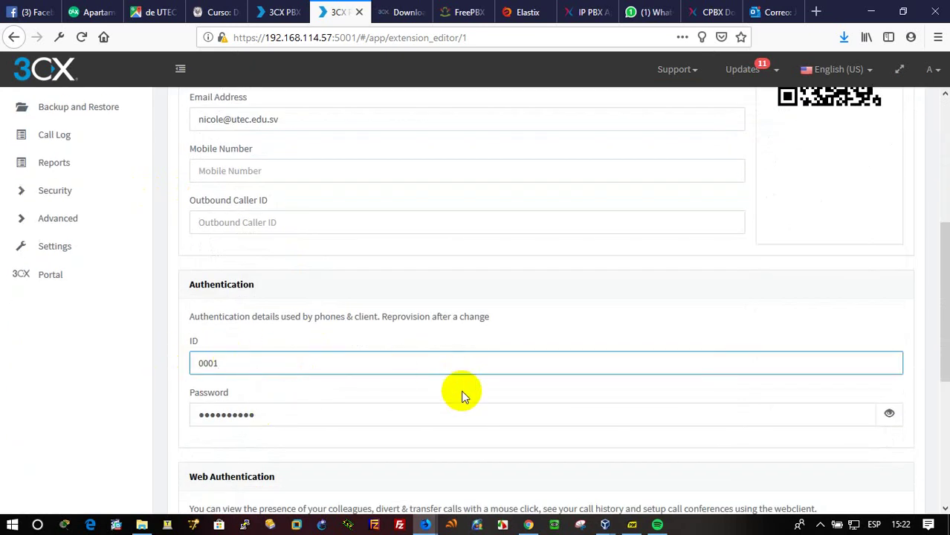
scroll(461, 390, down, 2)
drag(297, 456, 153, 453)
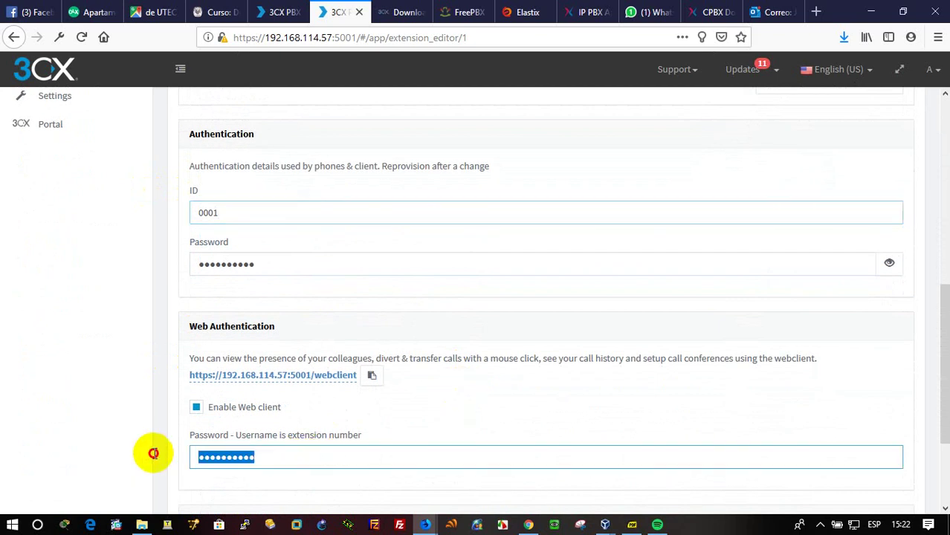
text(1)
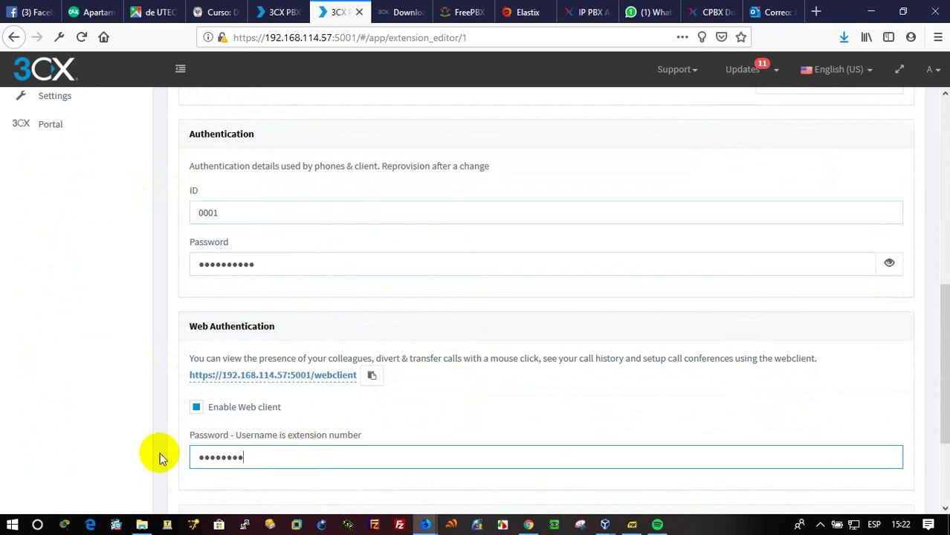
scroll(187, 461, down, 2)
scroll(190, 459, up, 4)
scroll(191, 457, up, 5)
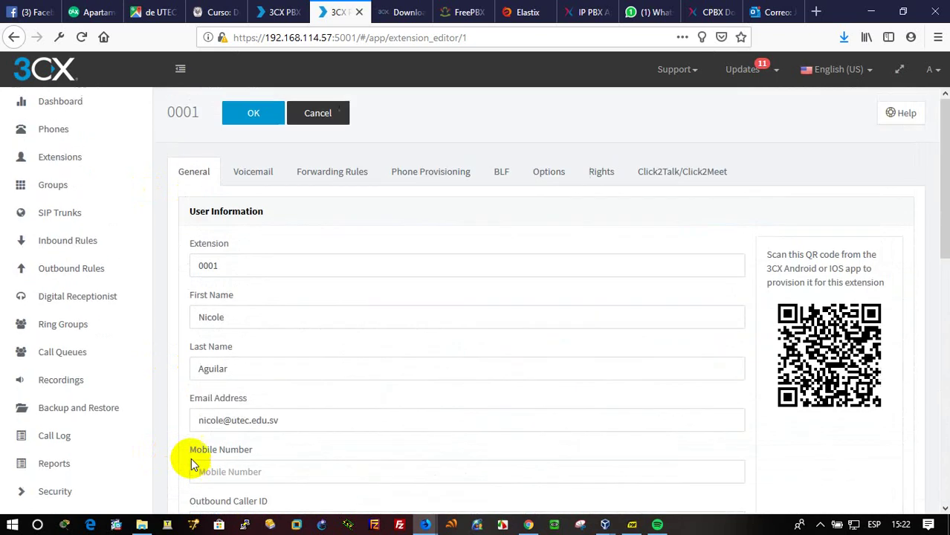
click(245, 119)
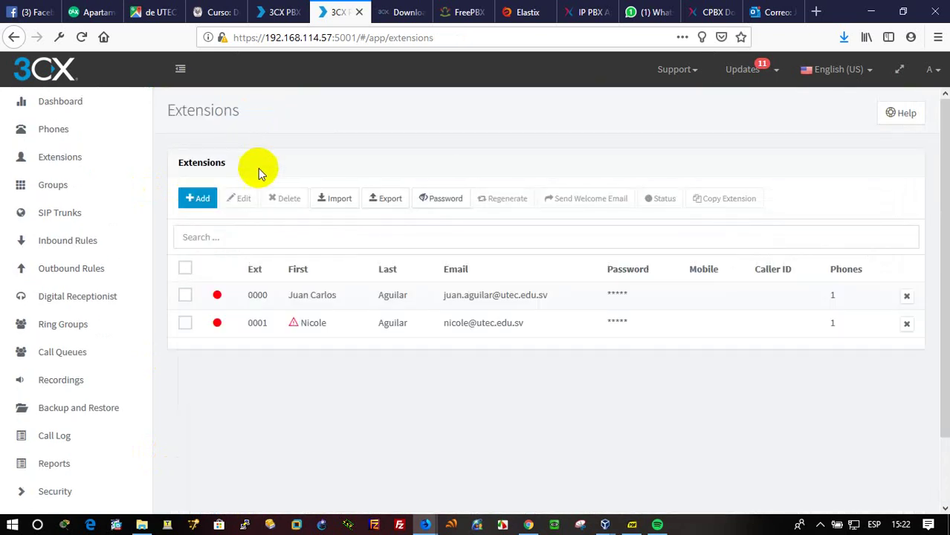
Add a new extension and enter the user's first name, last name and e-mail.
mouse_move(293, 331)
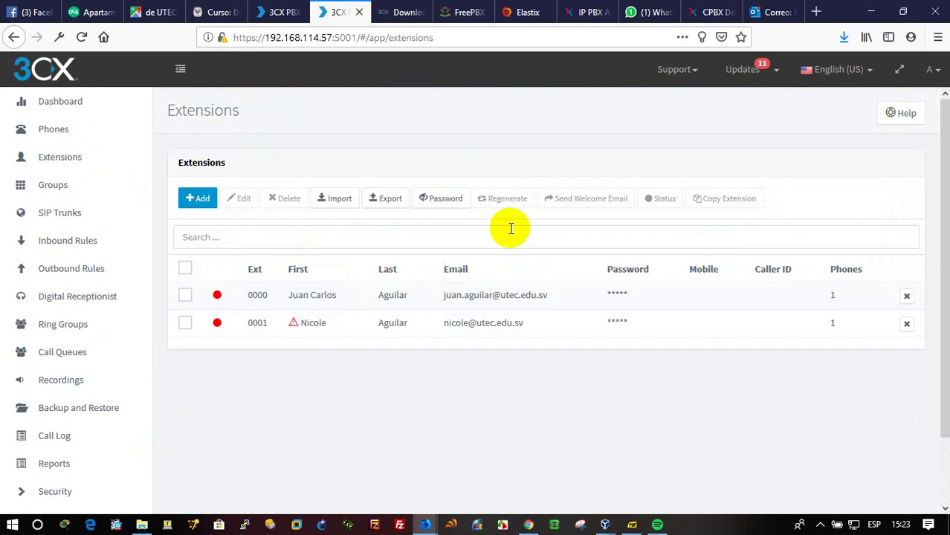
click(199, 201)
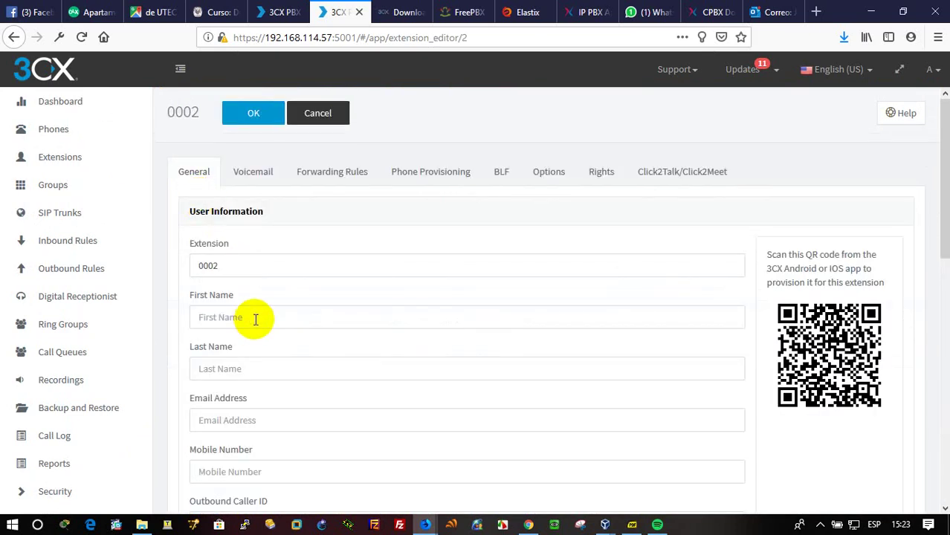
click(255, 318)
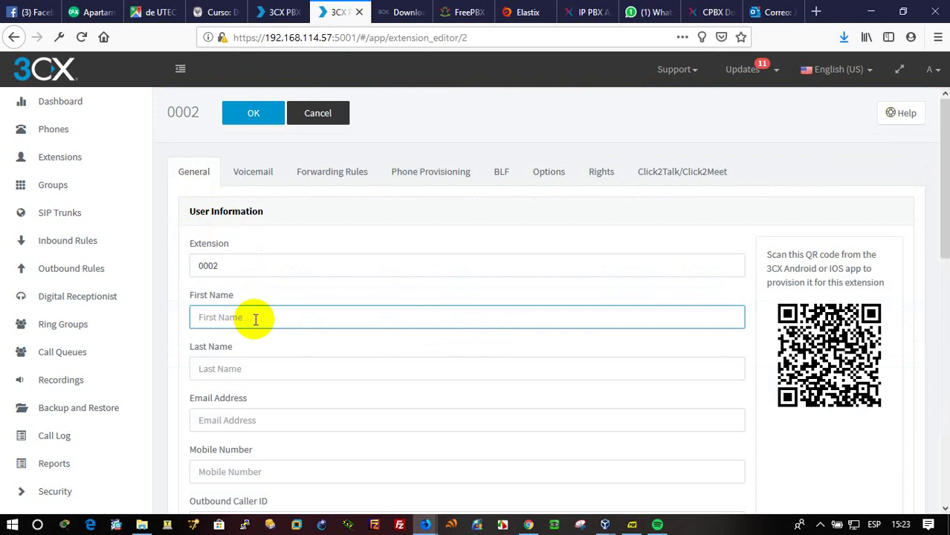
key(Tab)
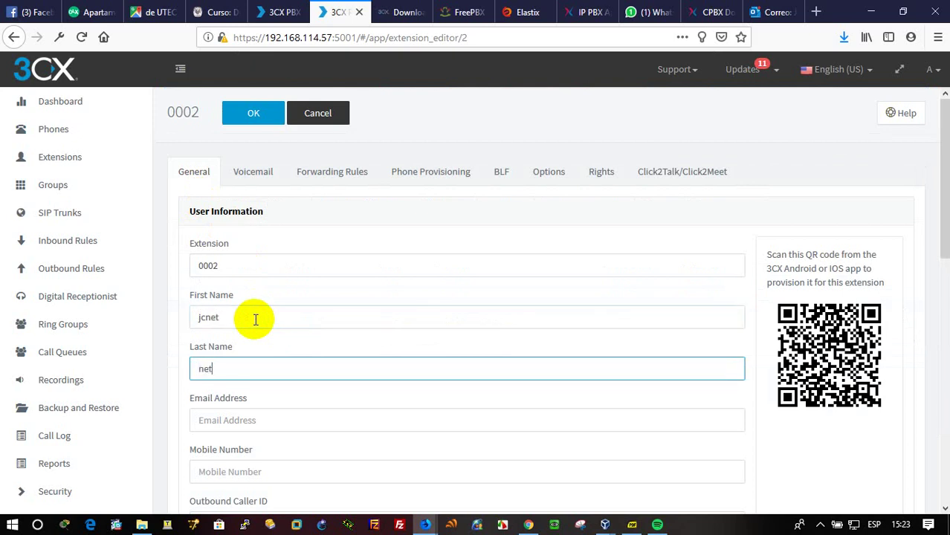
click(230, 413)
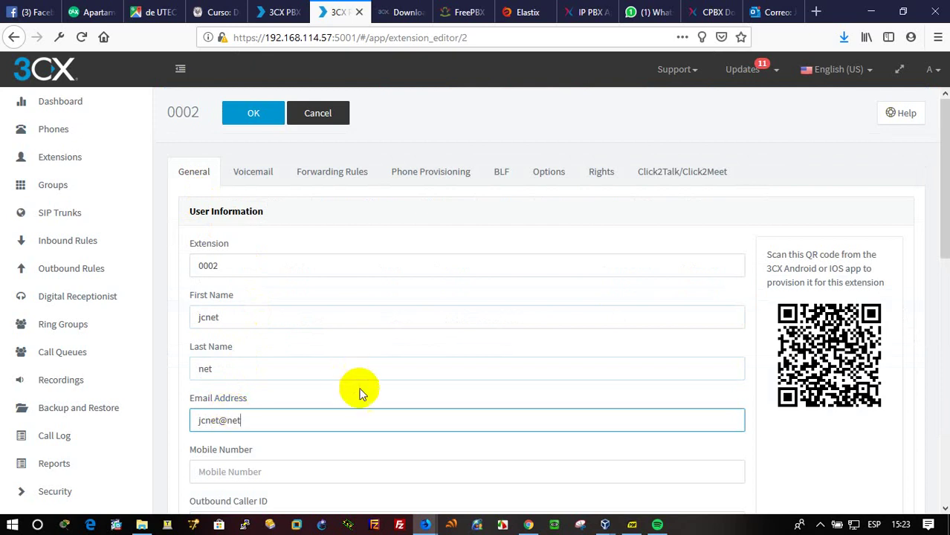
scroll(343, 393, down, 3)
scroll(257, 245, up, 3)
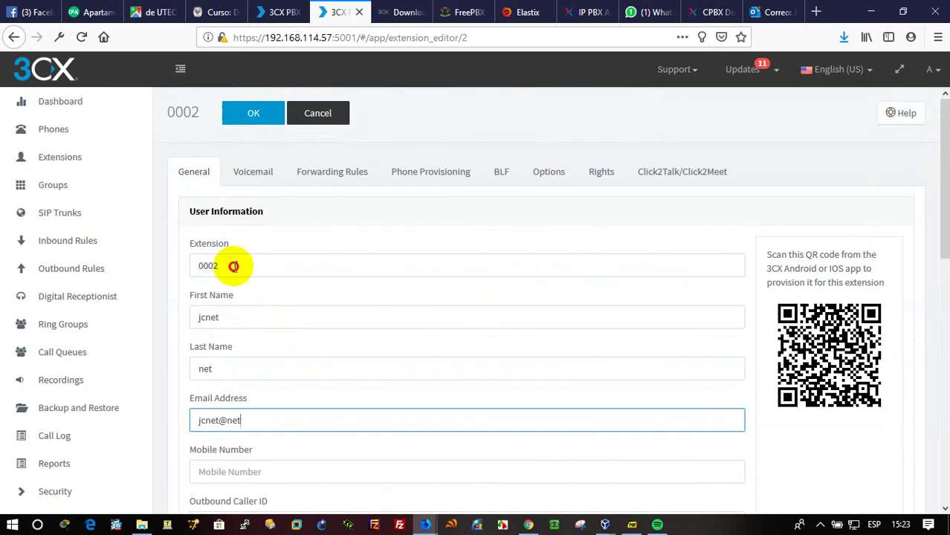
Copy the extension number 0002 into the Authentication ID field.
double_click(217, 266)
right_click(215, 267)
click(275, 312)
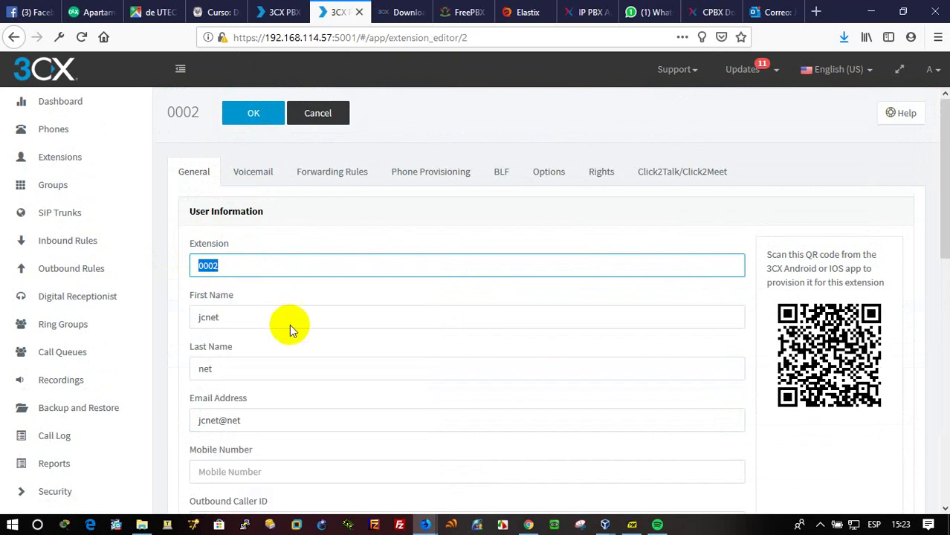
scroll(290, 325, down, 6)
drag(275, 216, 182, 210)
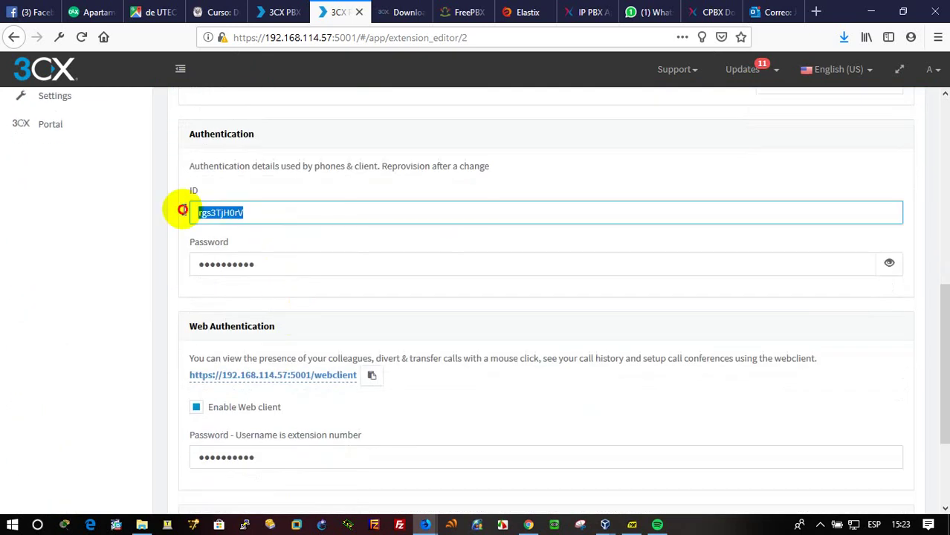
key(ctrl+v)
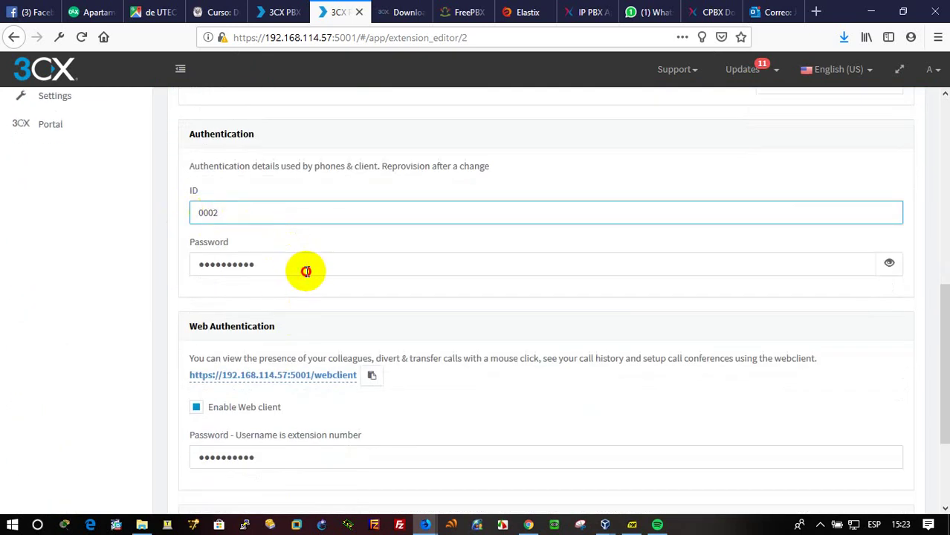
Set new authentication and web client passwords, then save extension 0002.
drag(306, 271, 187, 266)
text(123456)
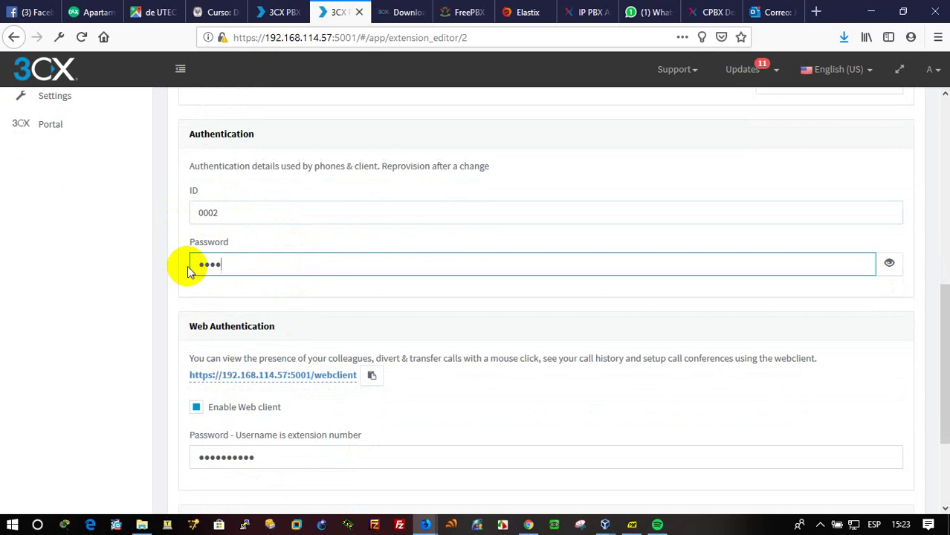
text(78)
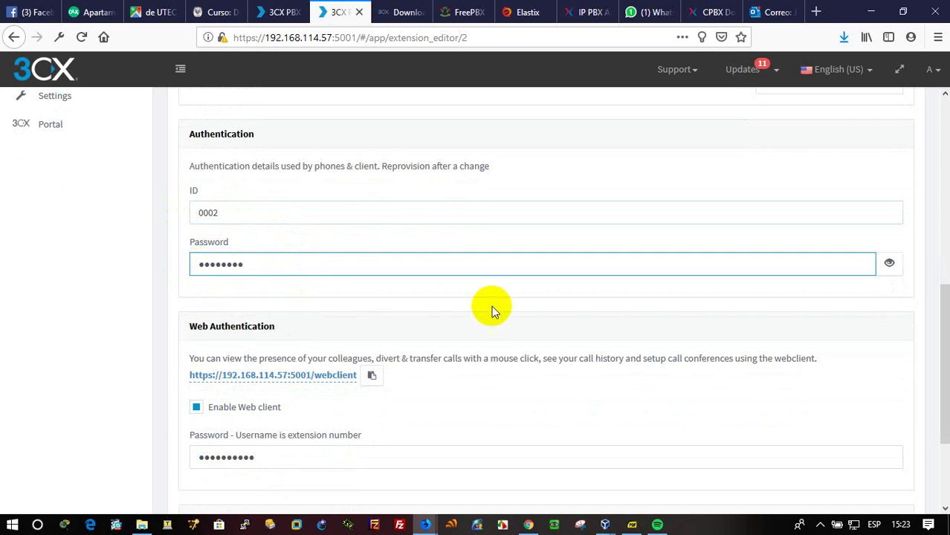
click(890, 267)
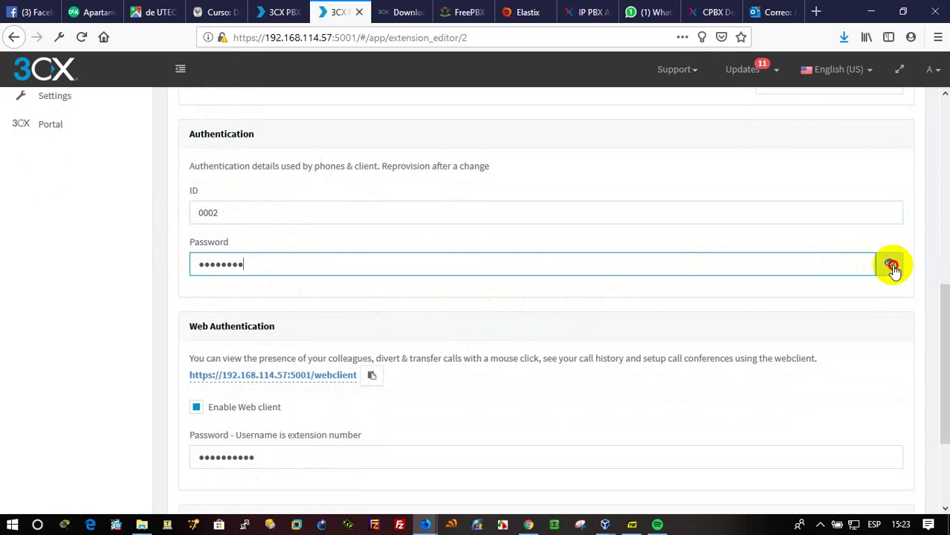
click(368, 268)
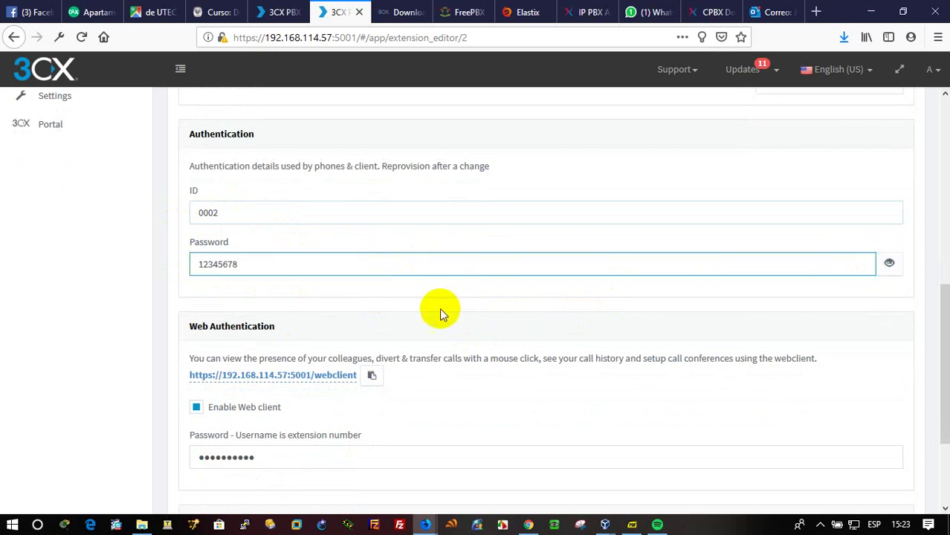
drag(298, 460, 195, 456)
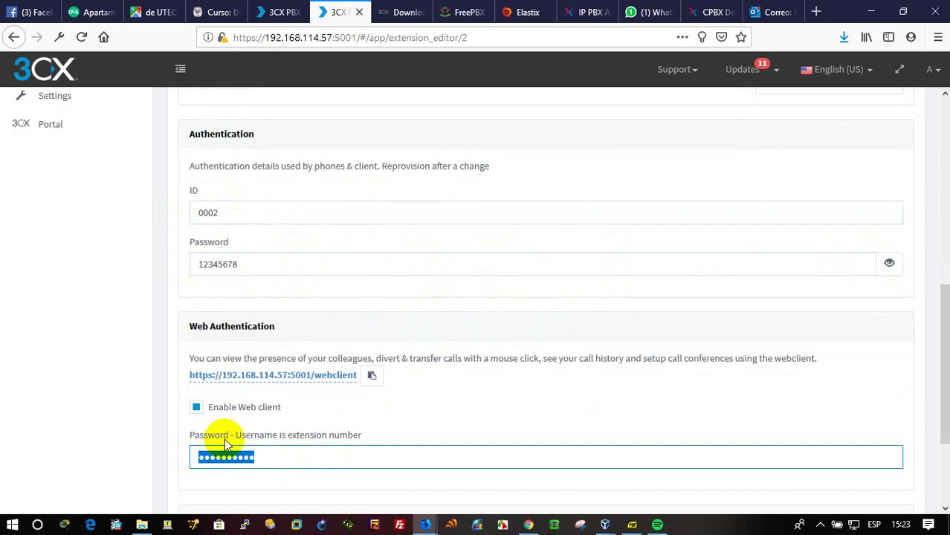
text(123)
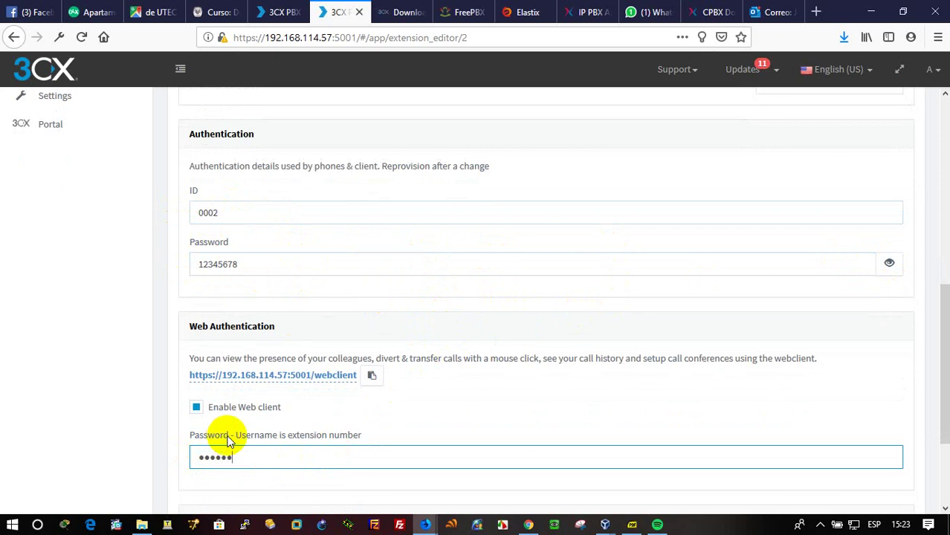
text(45678)
scroll(412, 368, up, 10)
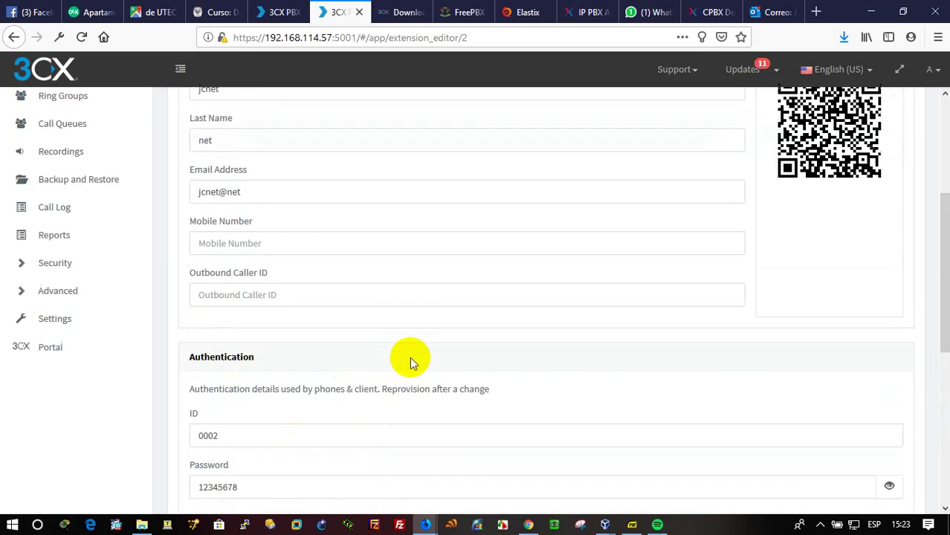
click(245, 113)
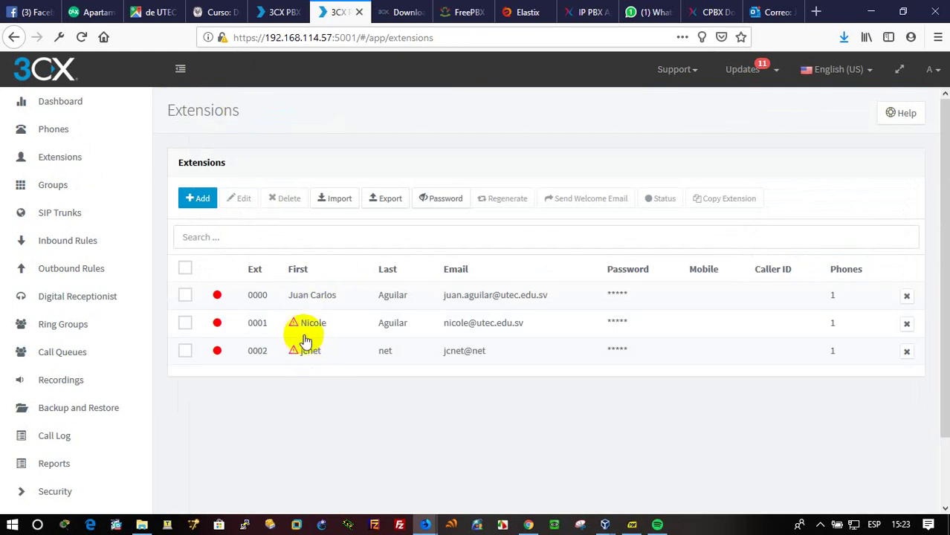
Give extension 0001 a new authentication password and save it.
click(262, 325)
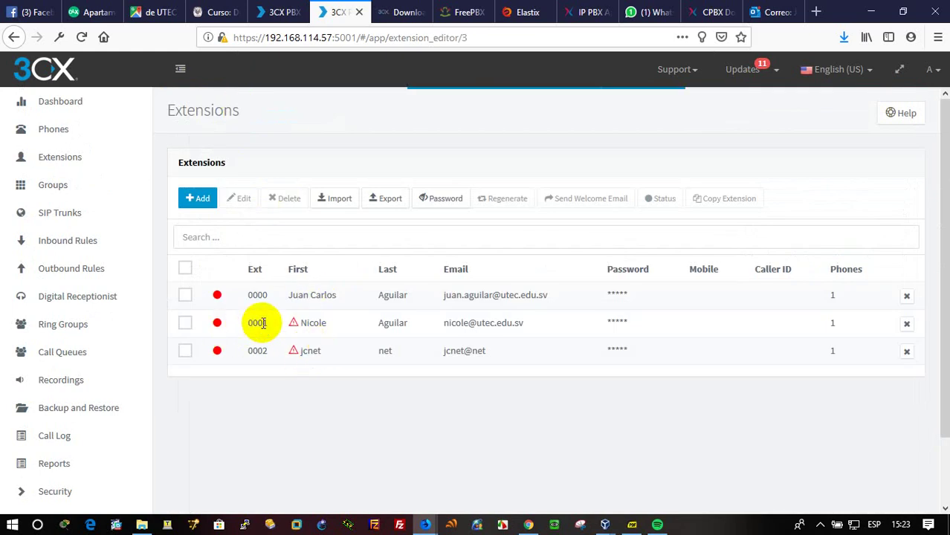
scroll(263, 323, down, 4)
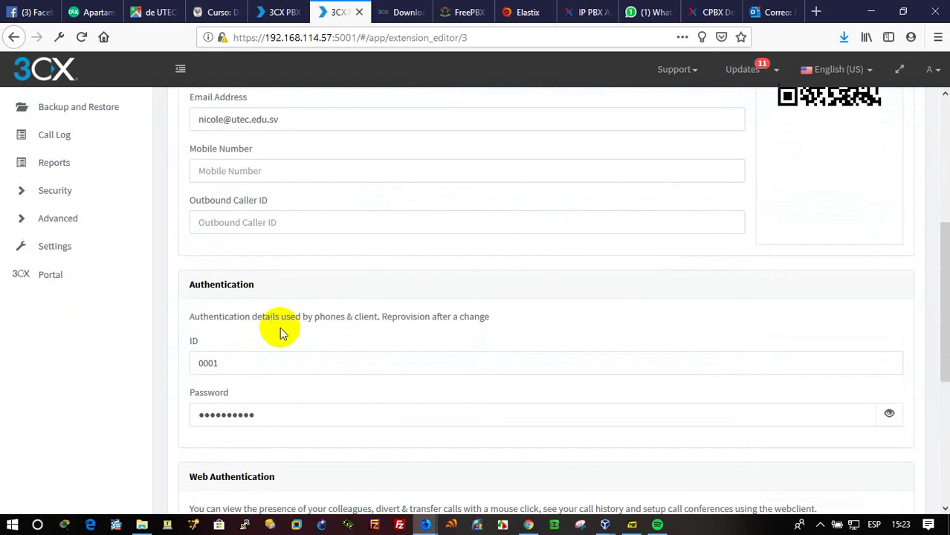
double_click(276, 414)
text(••)
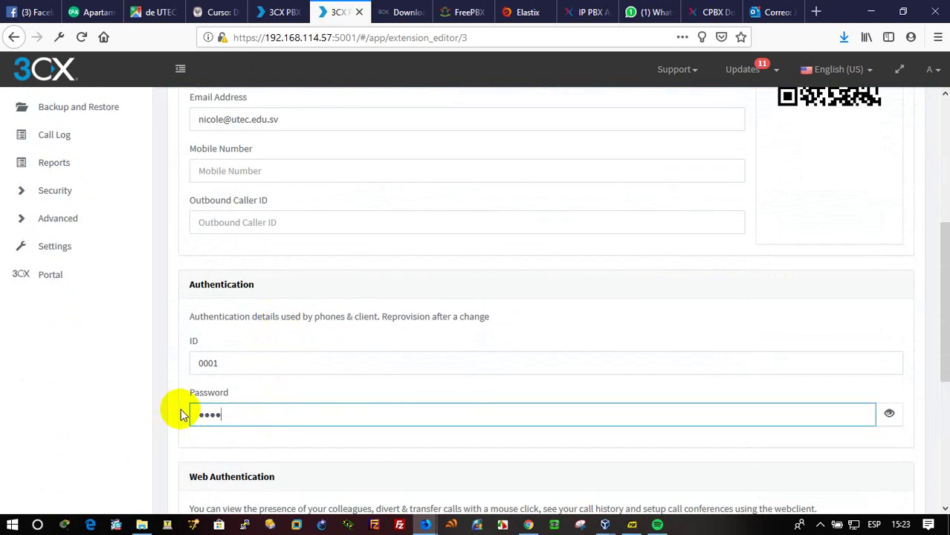
text(•••••)
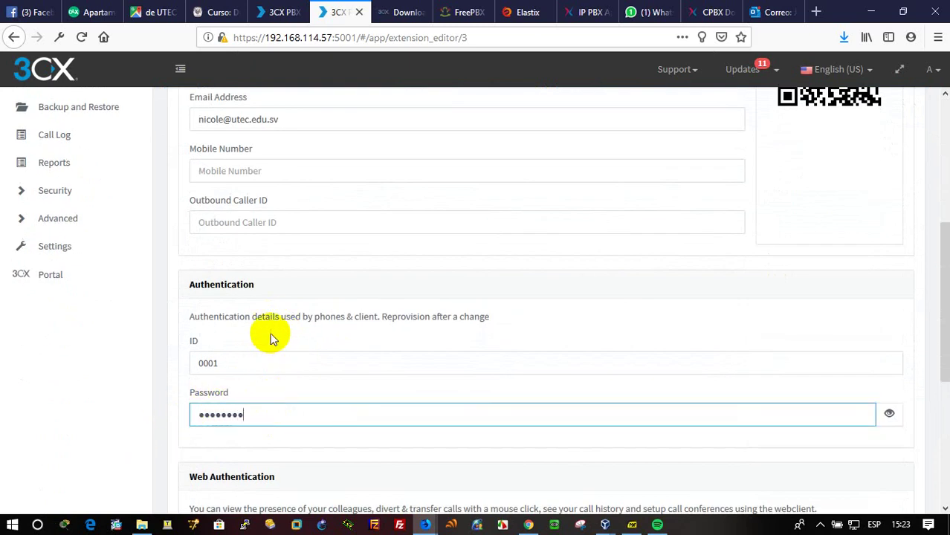
scroll(271, 324, up, 5)
click(347, 113)
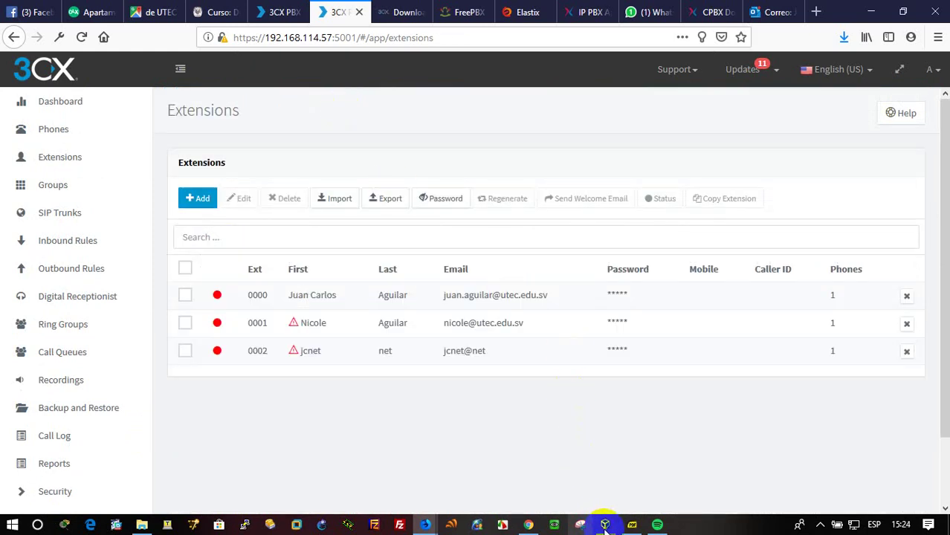
mouse_move(605, 523)
click(621, 501)
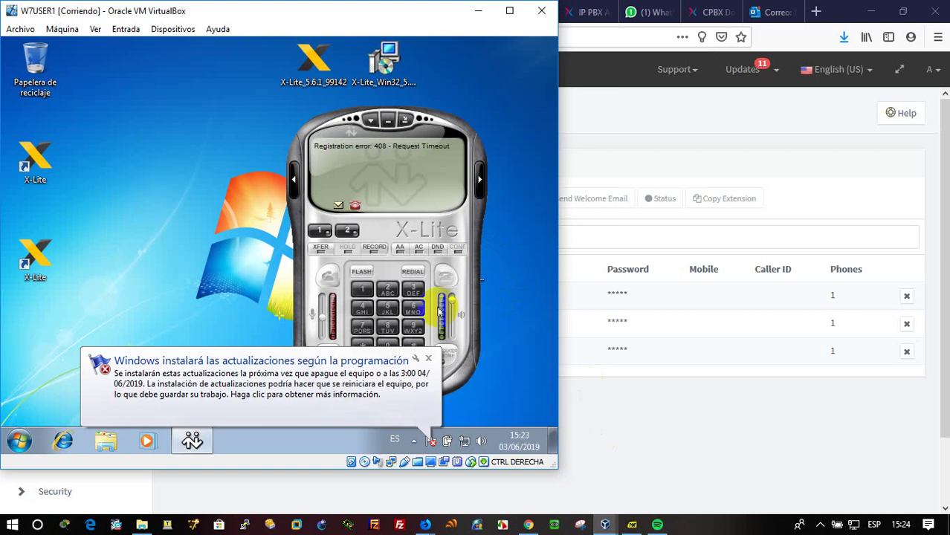
click(431, 355)
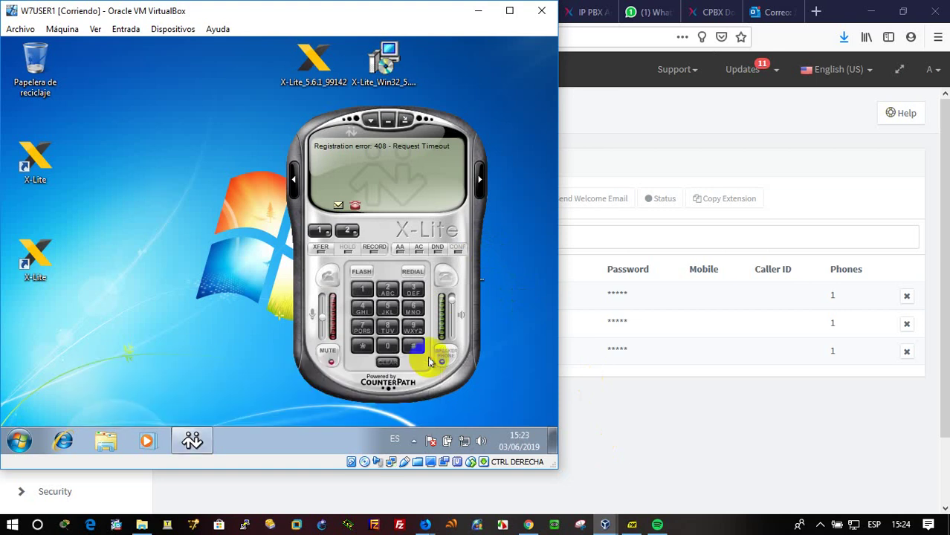
click(369, 122)
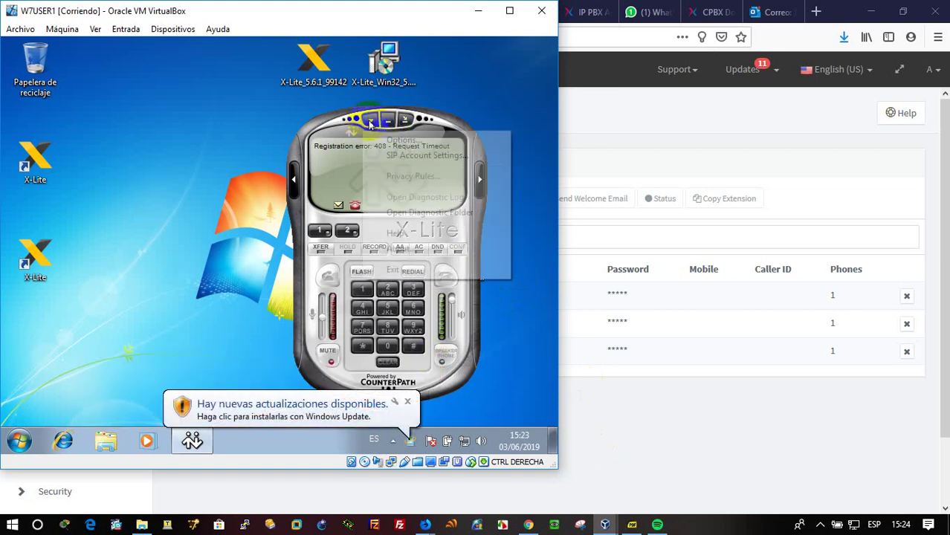
click(401, 154)
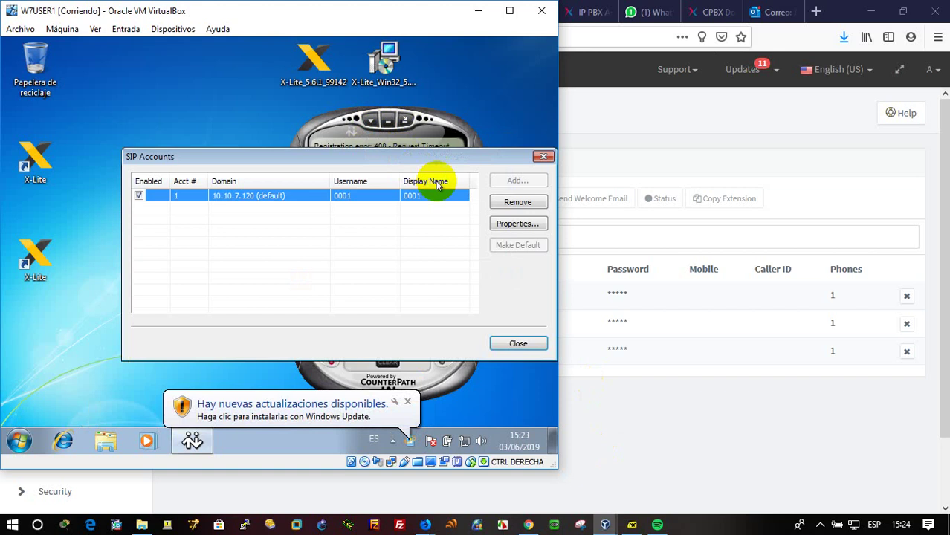
click(518, 224)
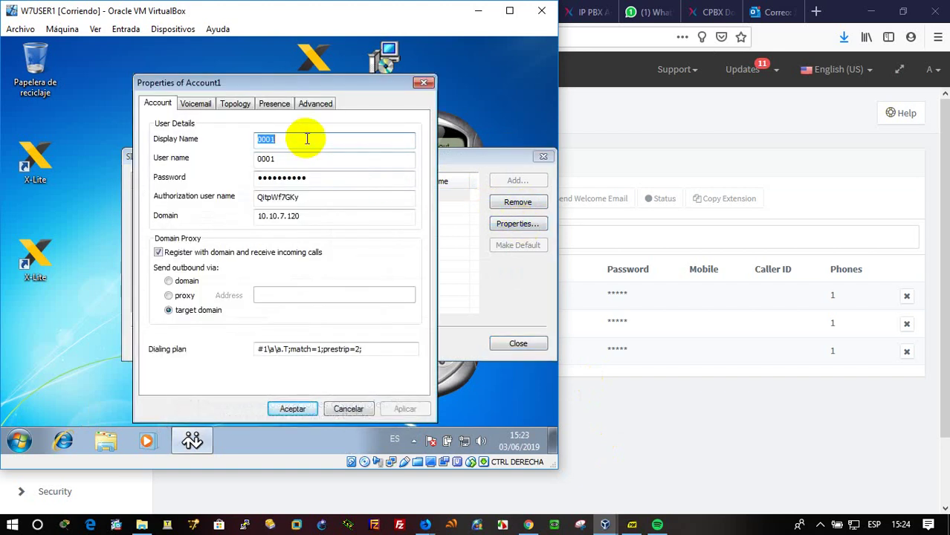
text(Nicole)
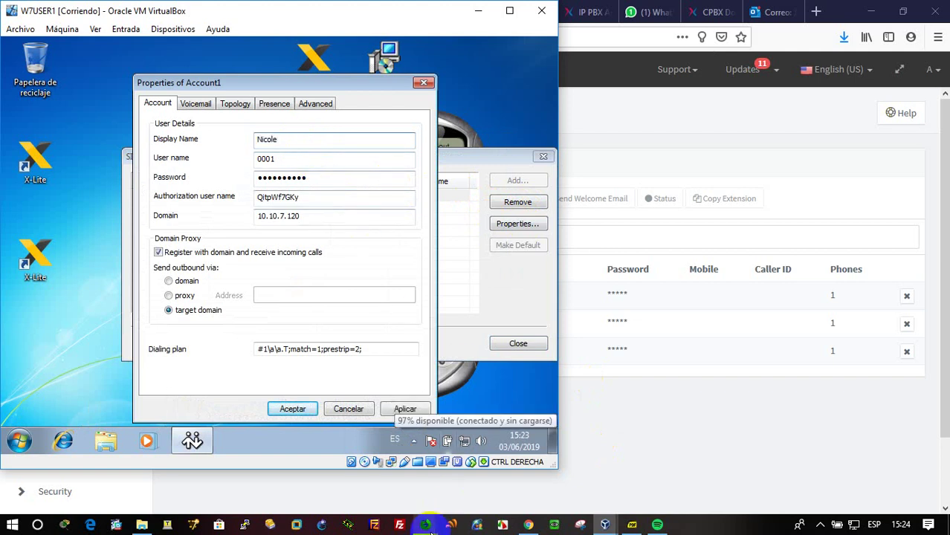
Set X-Lite account 0001's authorization user name to 0001 and re-enter its password.
mouse_move(426, 527)
click(381, 492)
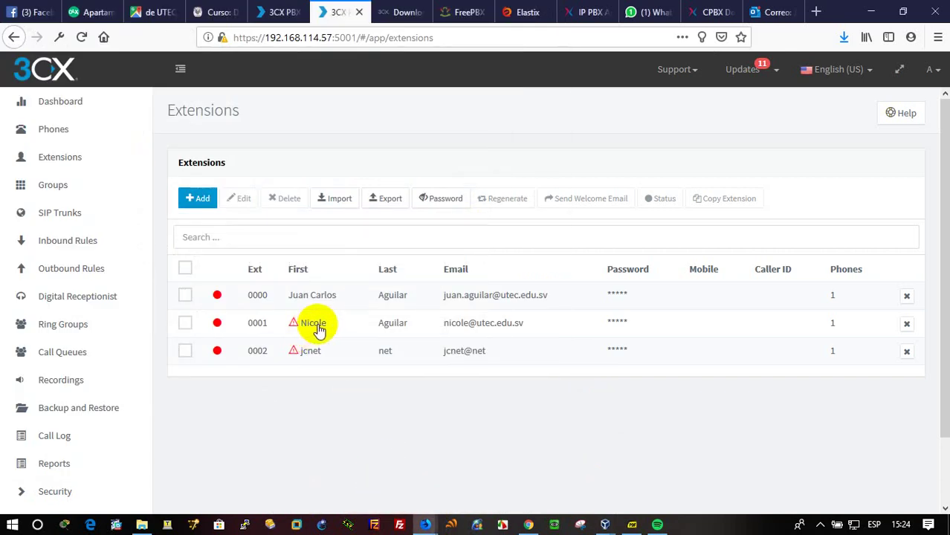
scroll(327, 338, down, 4)
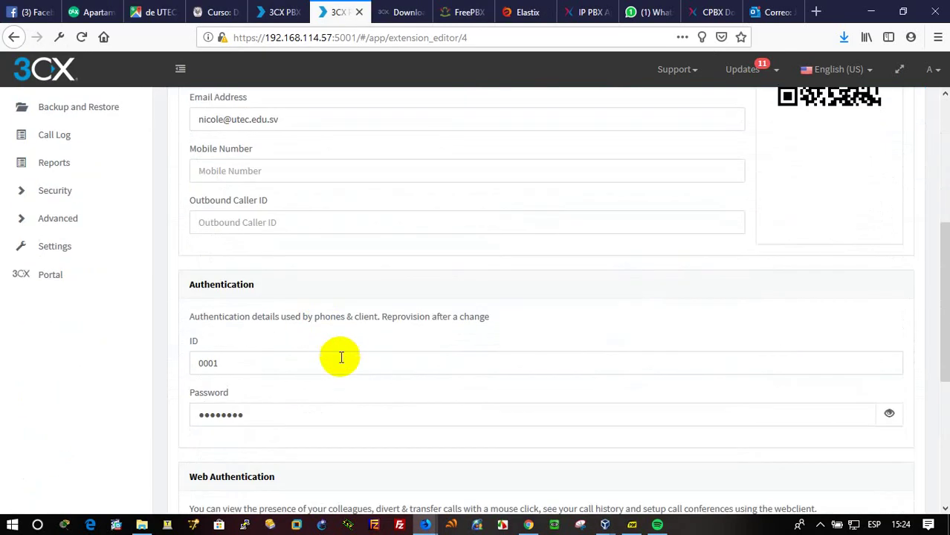
click(871, 10)
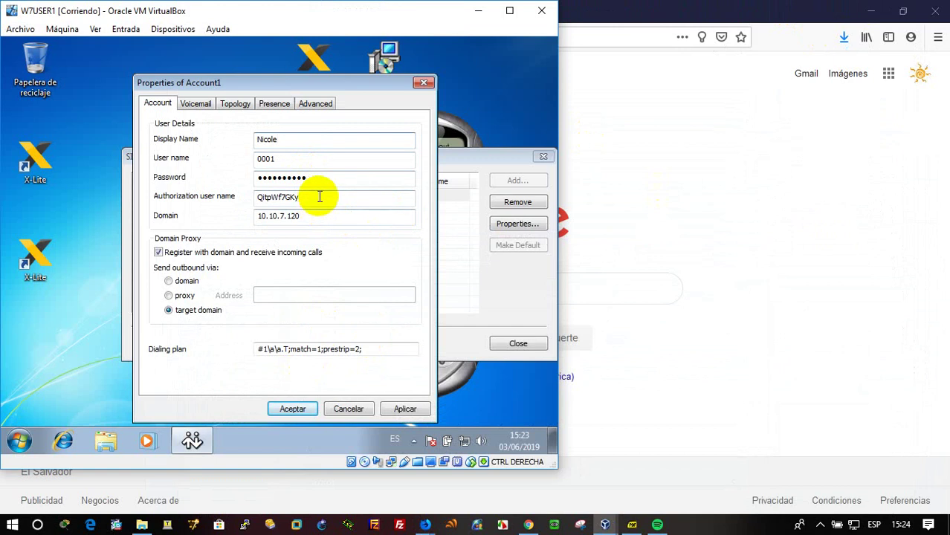
drag(318, 195, 260, 196)
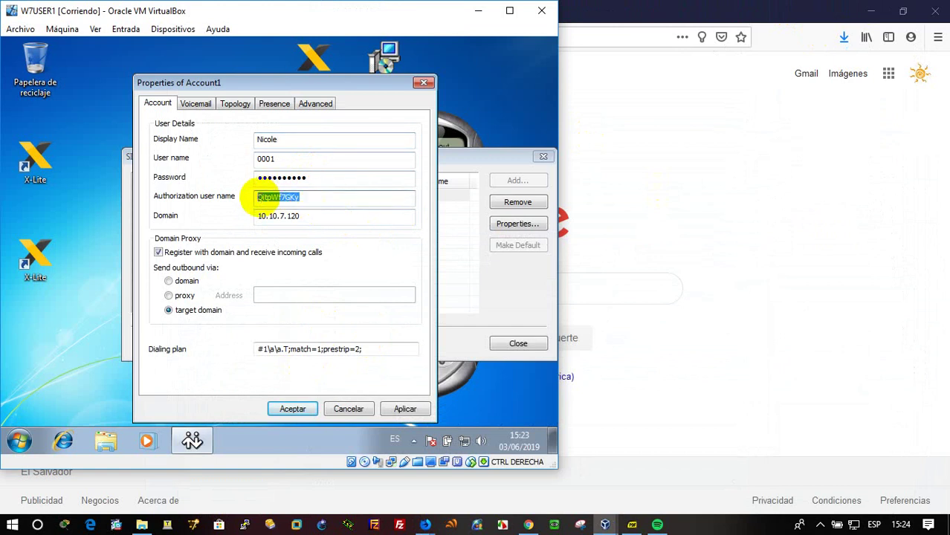
text(0001)
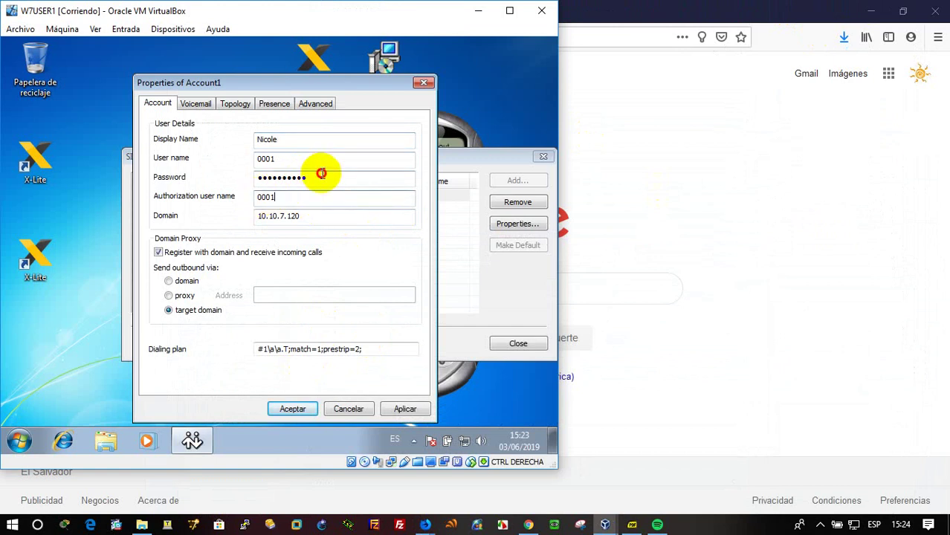
drag(318, 177, 159, 191)
text(0)
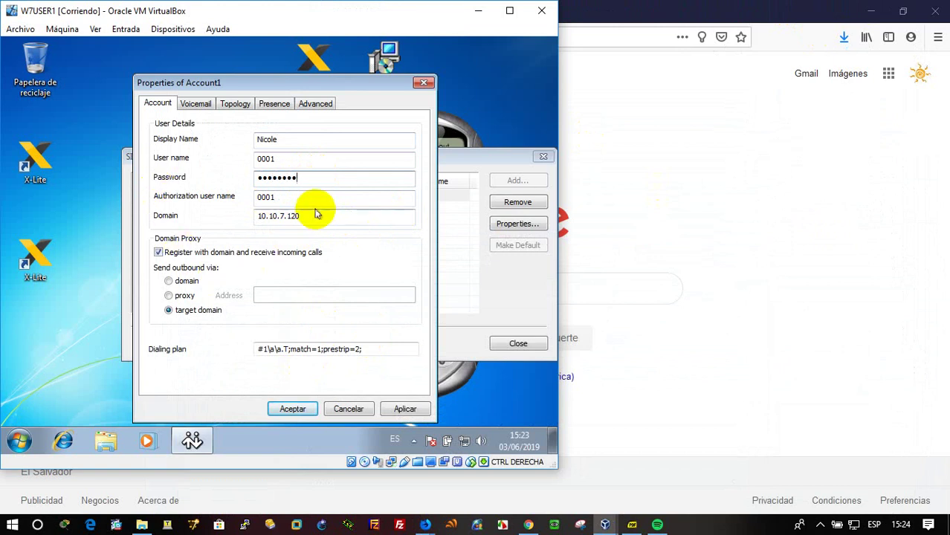
Set the domain and the Topology STUN server to 192.168.114.57.
drag(318, 214, 184, 234)
text(192.168.114.57)
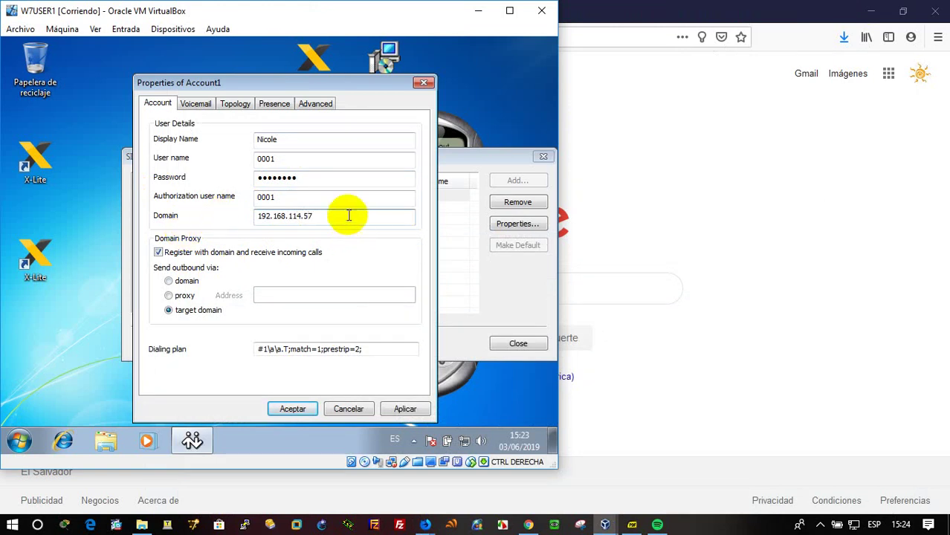
drag(345, 216, 215, 216)
key(ctrl+c)
click(234, 106)
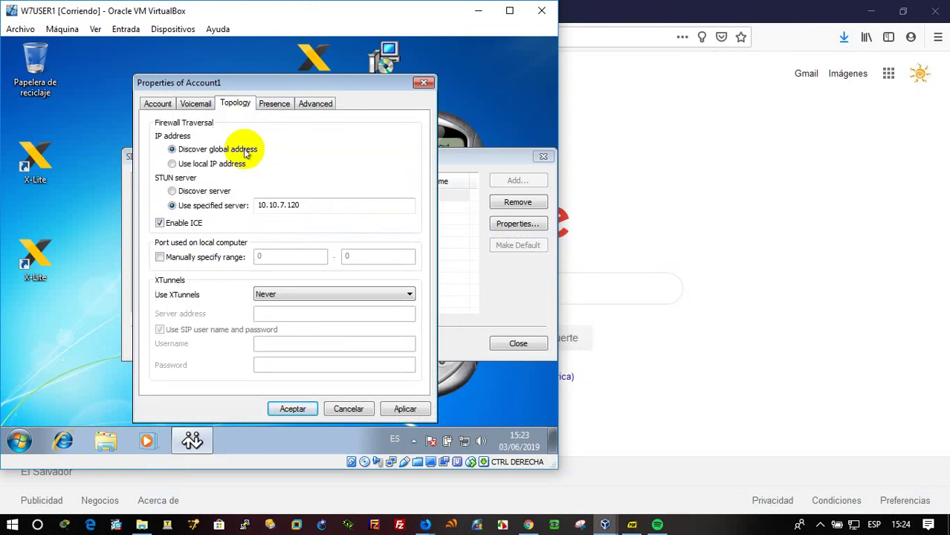
click(278, 207)
drag(278, 207, 229, 206)
key(ctrl+v)
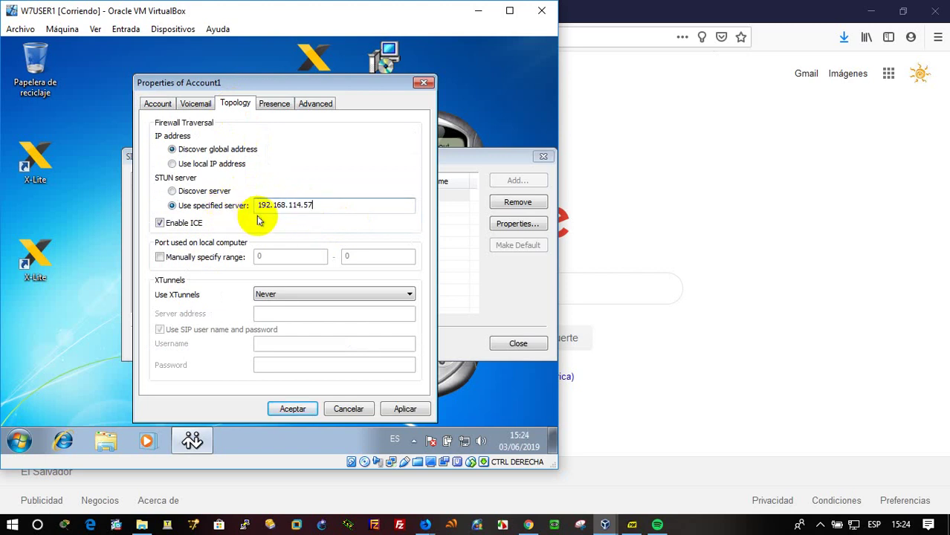
Apply and close the account settings, then bring the W7USER2 VM to the front.
click(405, 408)
click(293, 409)
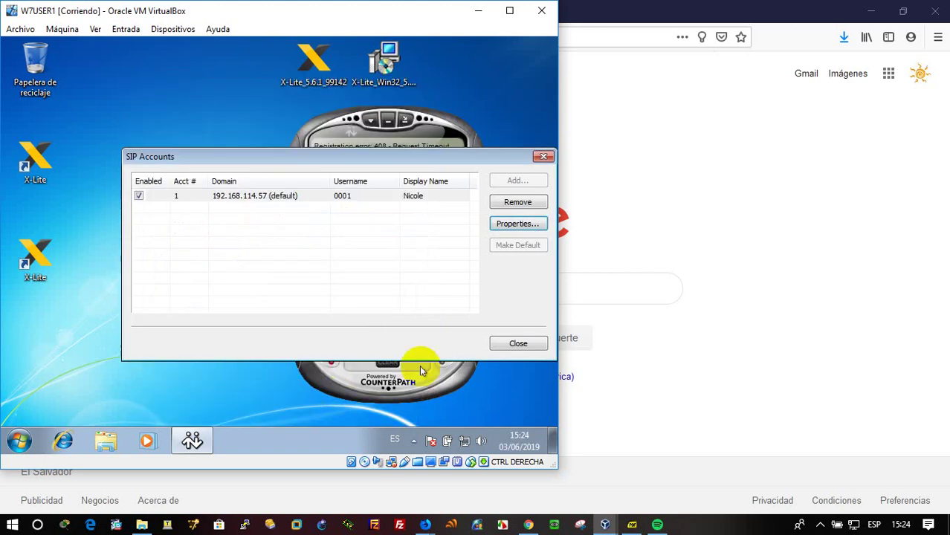
click(516, 342)
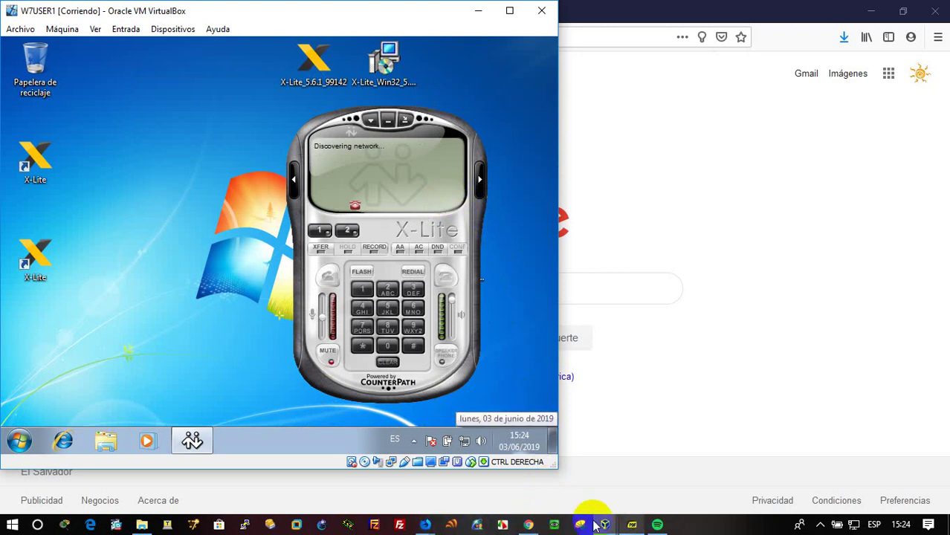
mouse_move(606, 524)
click(717, 474)
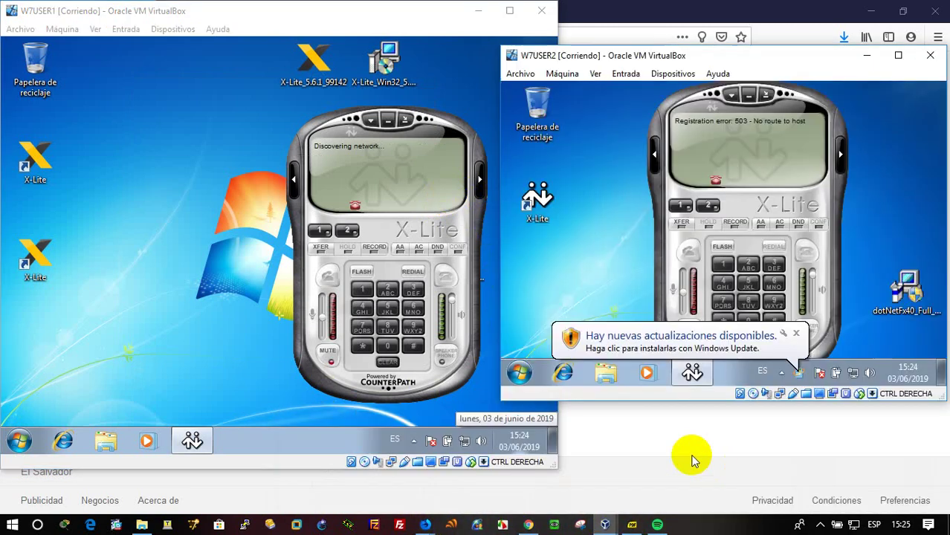
Maximize W7USER2 and open the properties of X-Lite account 0002.
click(898, 55)
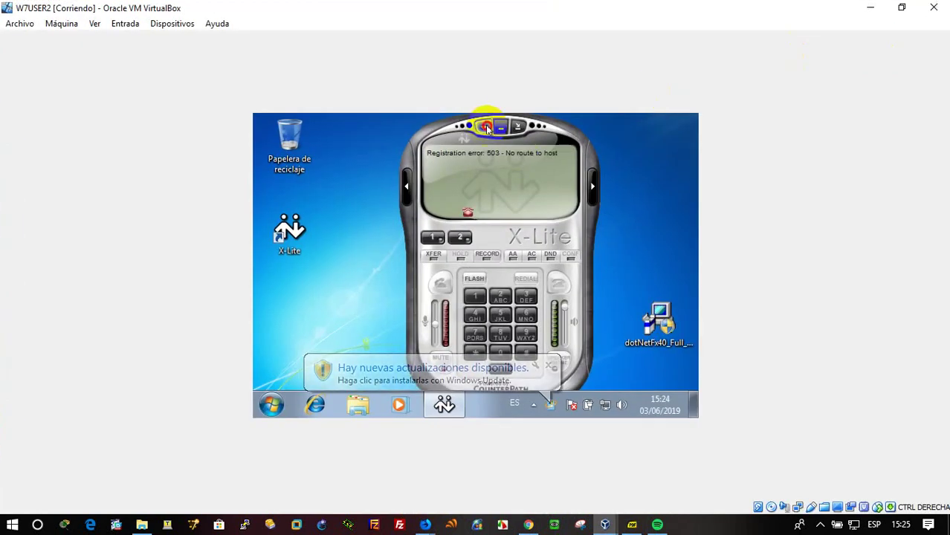
click(484, 128)
click(512, 160)
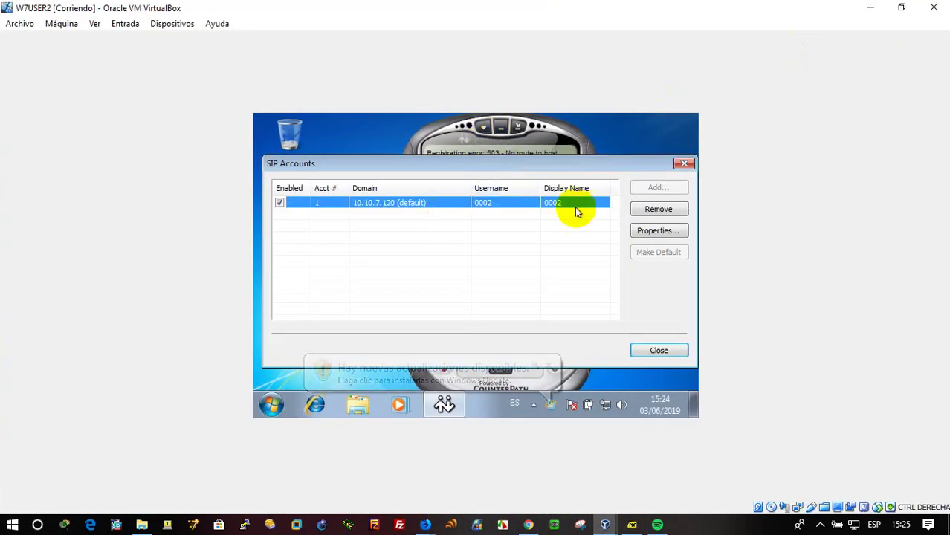
click(653, 233)
key(Tab)
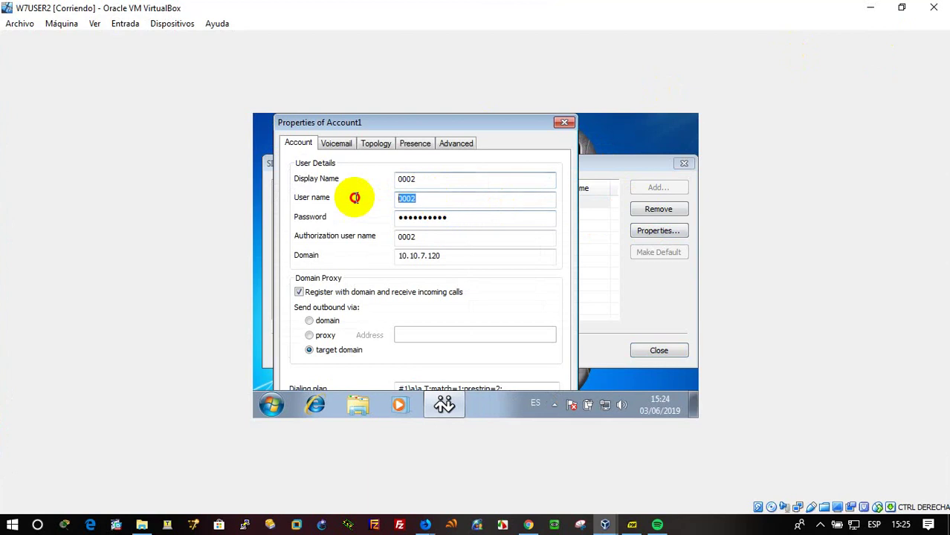
key(Tab)
key(Tab)
key(Tab)
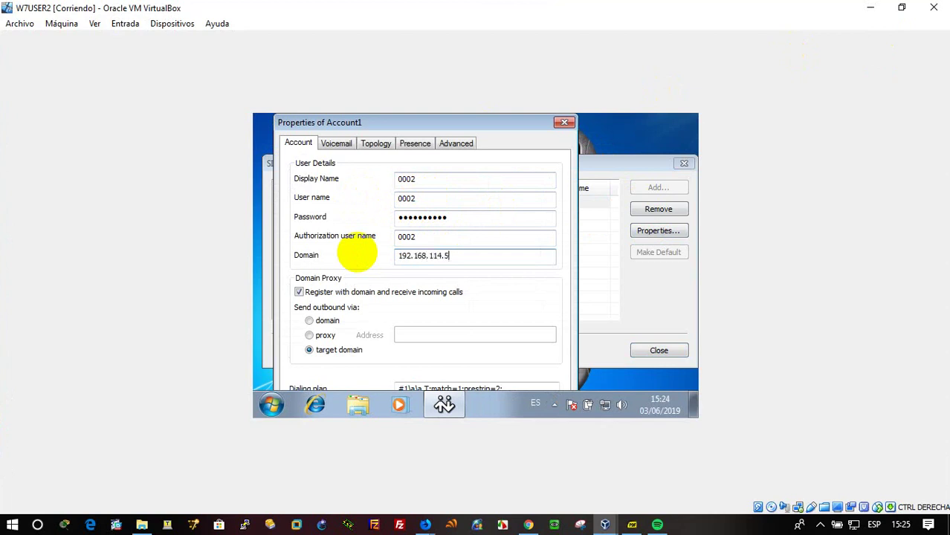
Copy domain 192.168.114.57 into the Topology STUN server and retype the account password.
drag(467, 256, 376, 259)
key(ctrl+c)
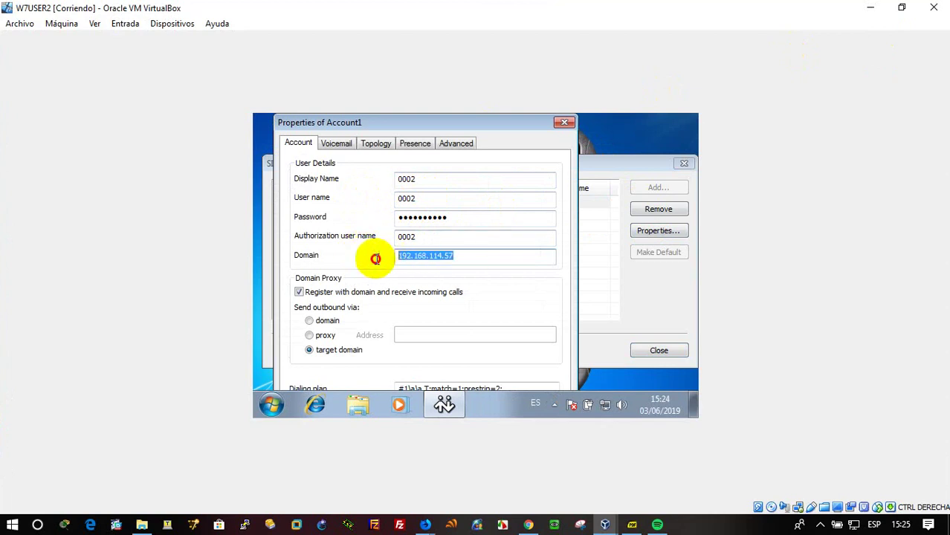
click(374, 144)
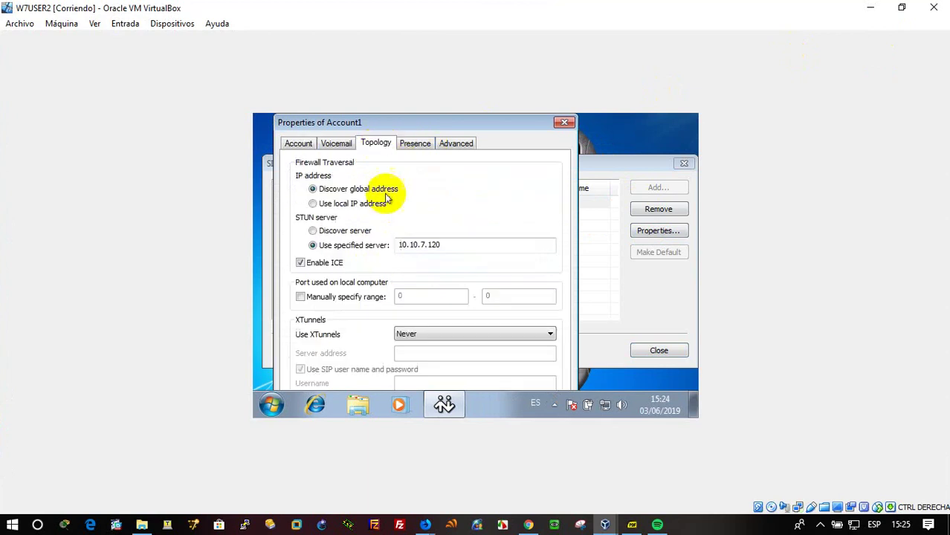
drag(443, 243, 335, 240)
key(ctrl+v)
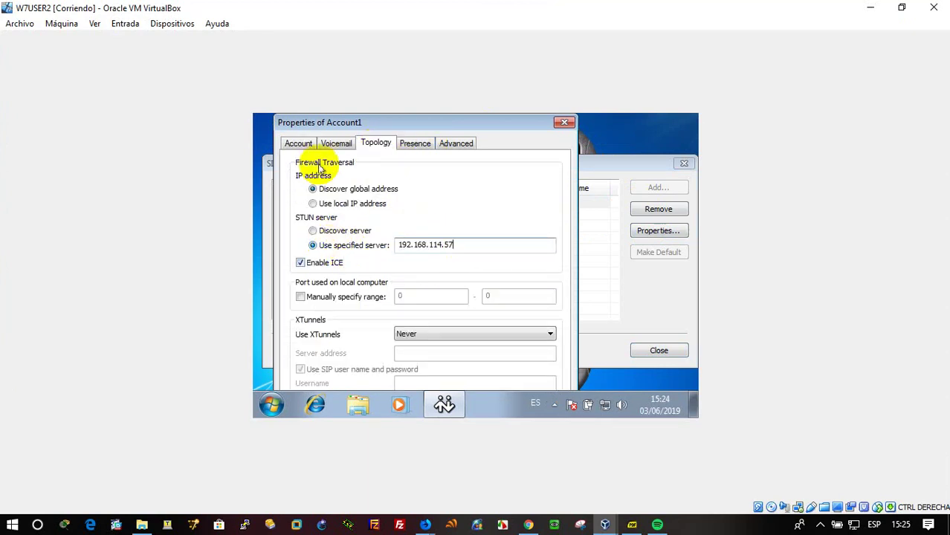
click(298, 144)
drag(460, 218, 363, 221)
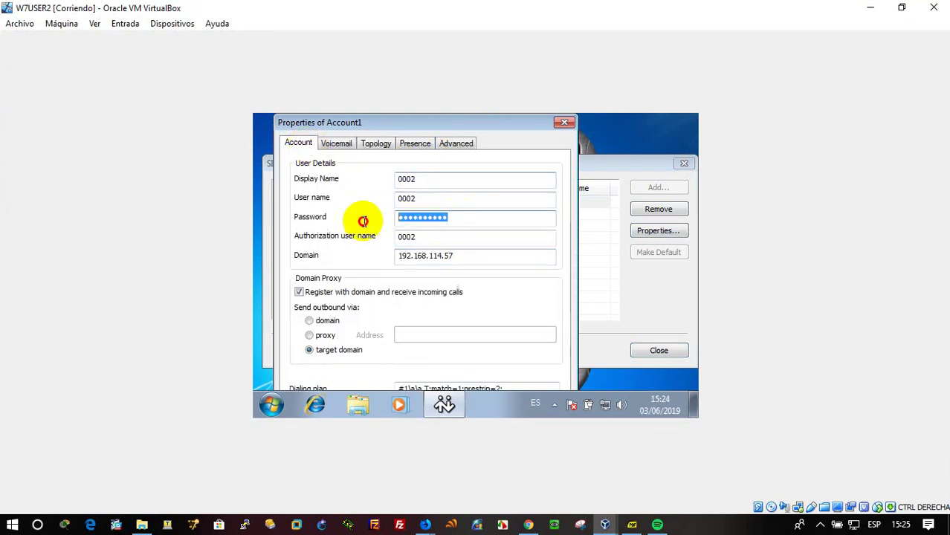
text(0)
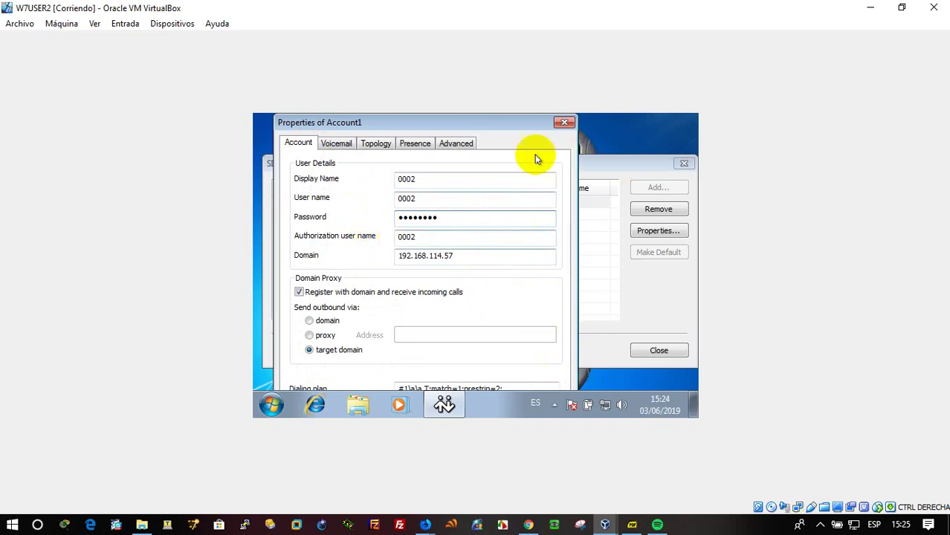
click(513, 110)
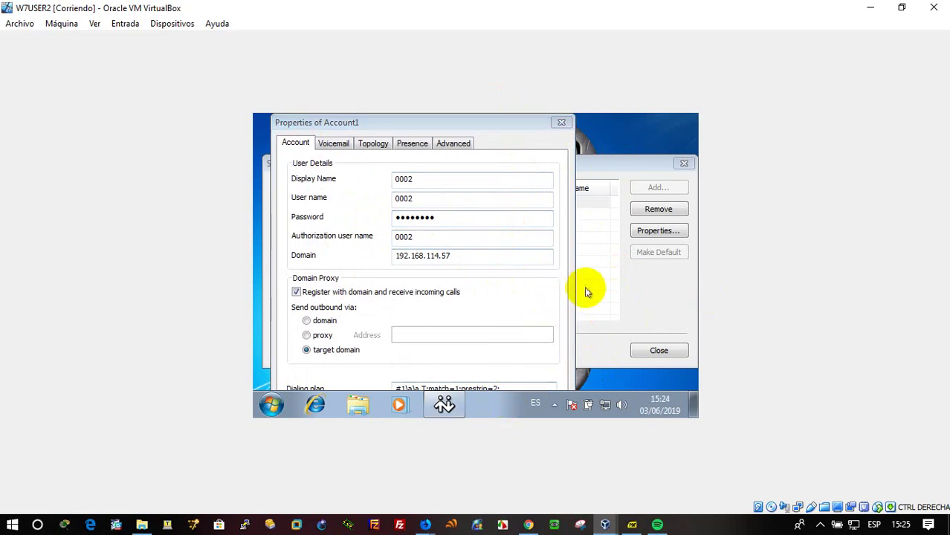
Open the guest's Screen Resolution settings, put them away, then unlock the taskbar.
right_click(627, 126)
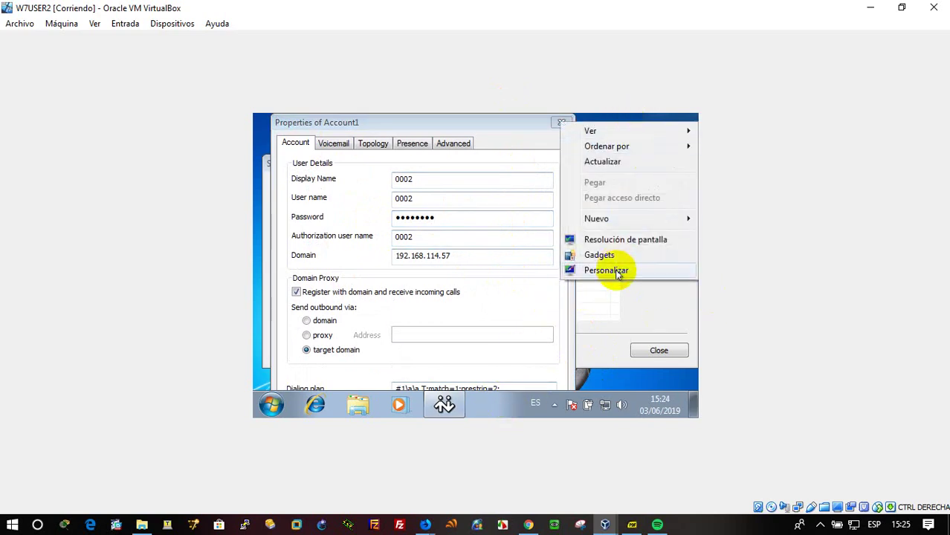
click(631, 240)
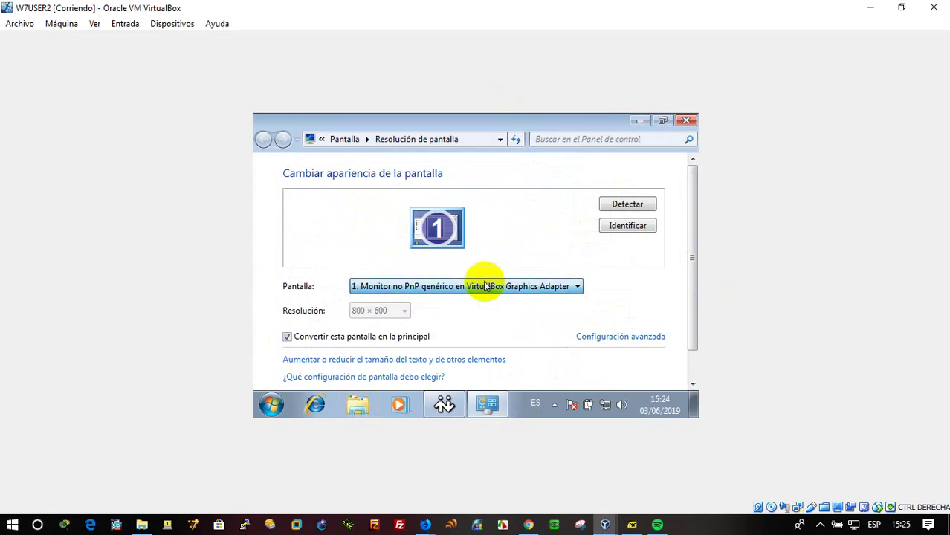
click(638, 122)
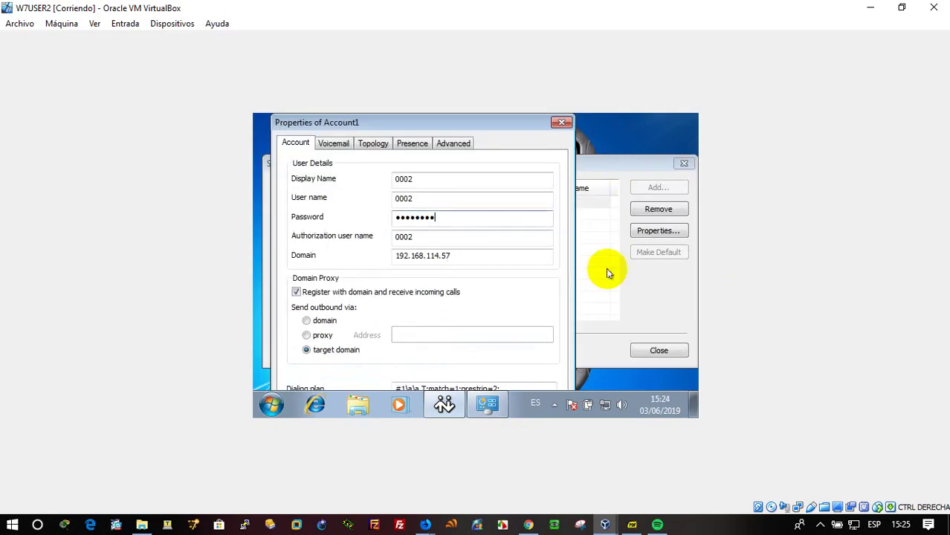
right_click(523, 409)
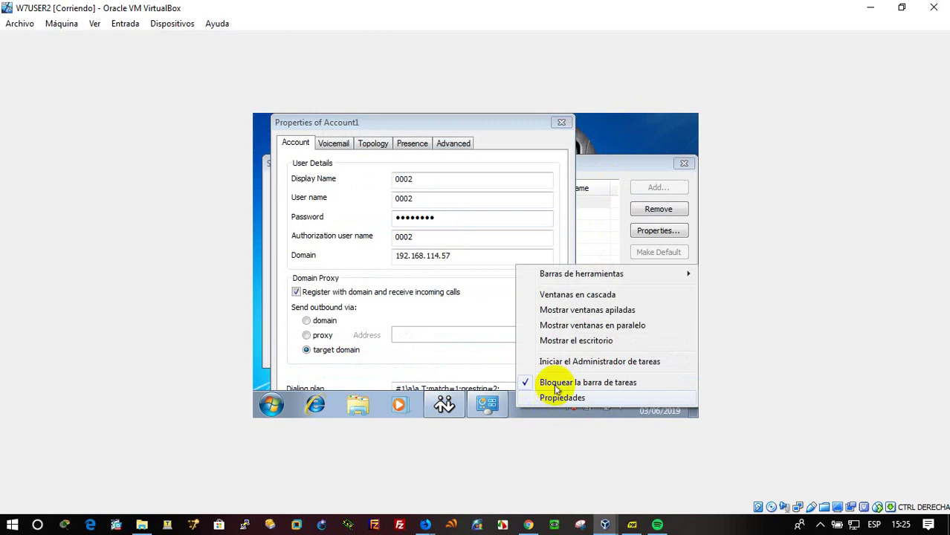
click(542, 383)
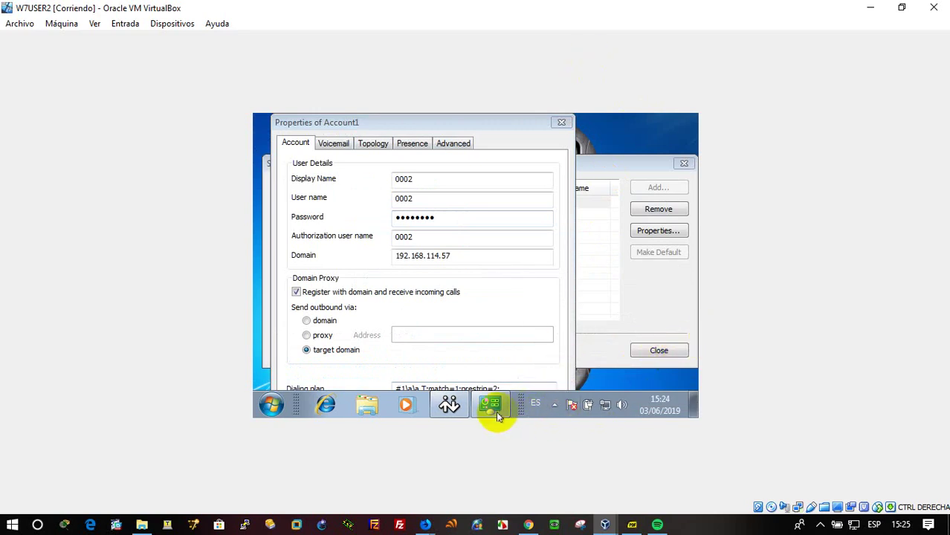
Dismiss the taskbar menus and restore the W7USER2 window to reveal W7USER1.
right_click(542, 415)
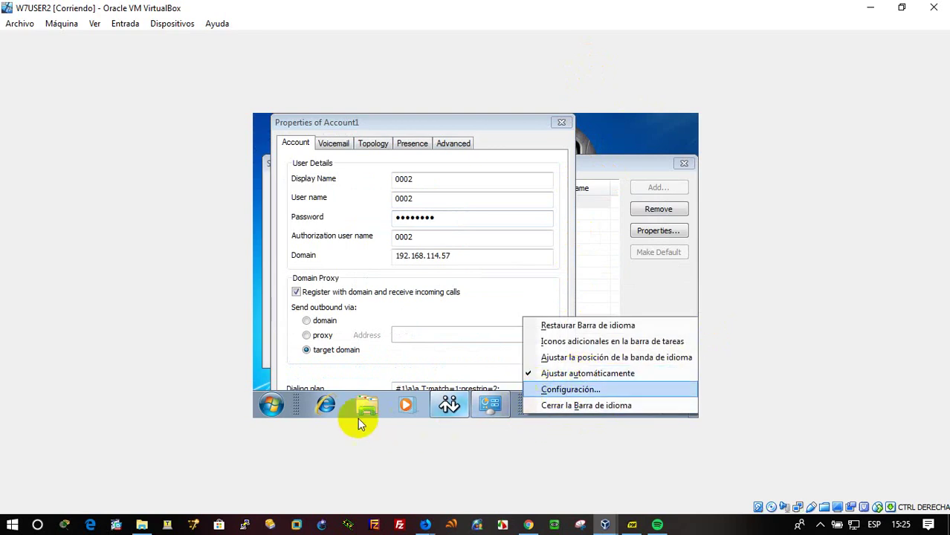
right_click(301, 407)
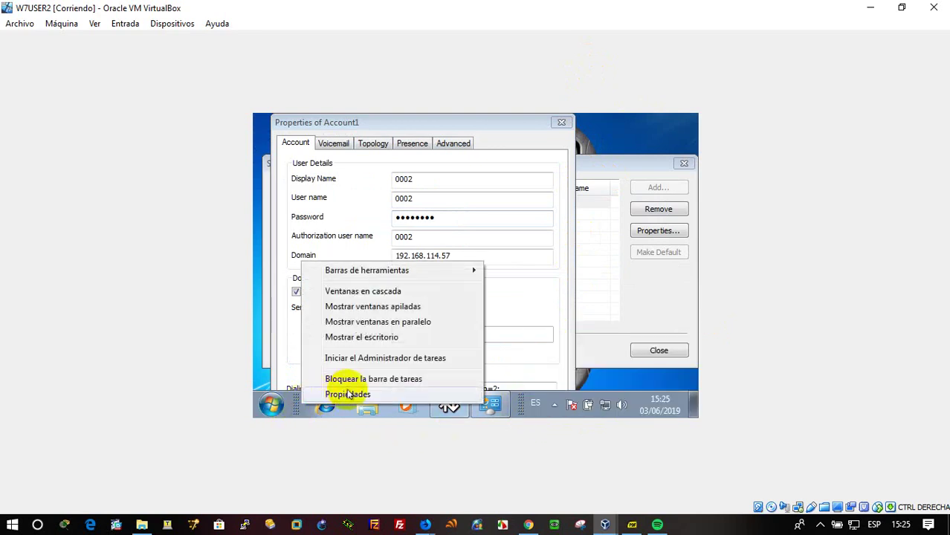
click(296, 409)
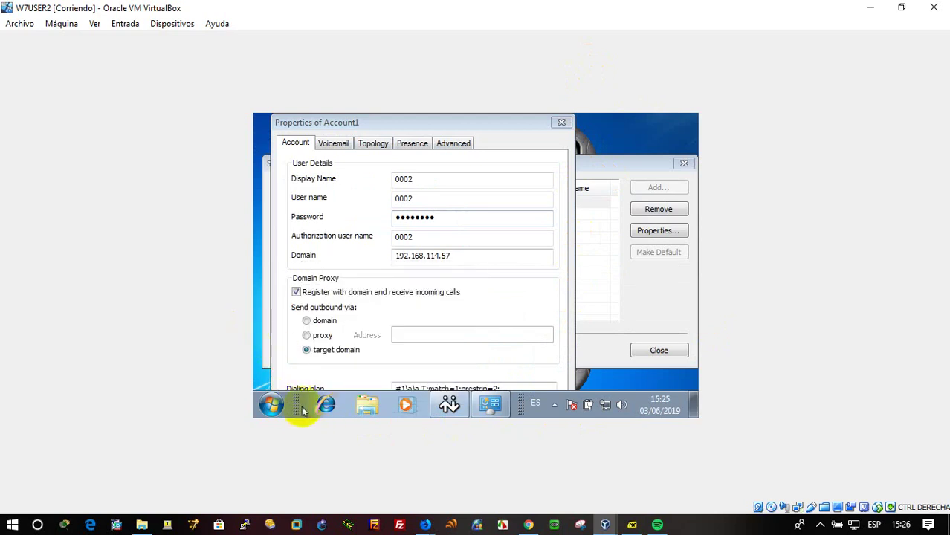
drag(304, 408, 289, 352)
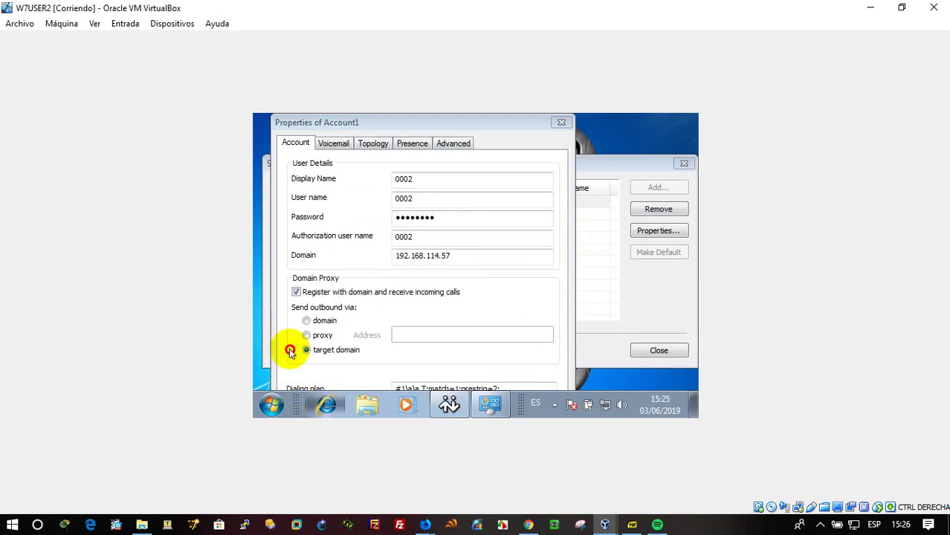
click(552, 350)
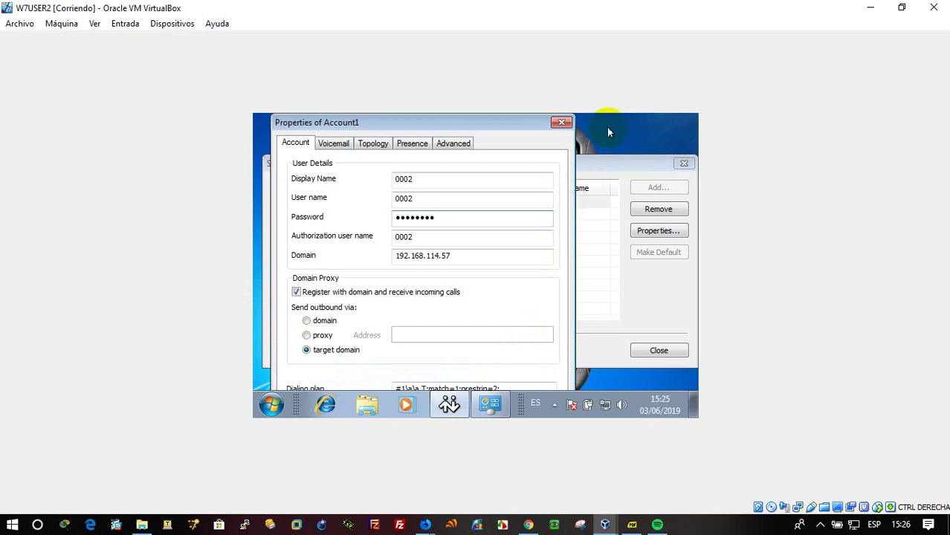
click(902, 8)
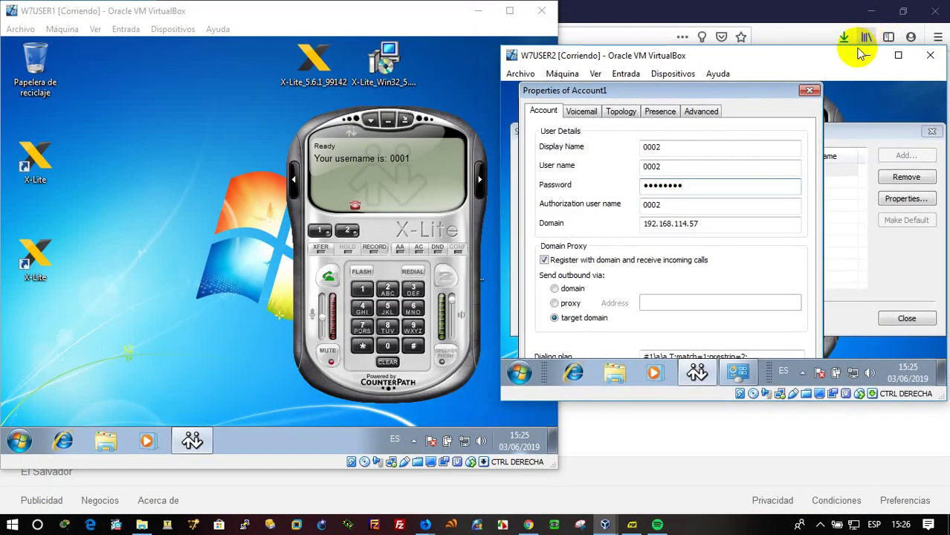
Maximize W7USER2 again, then lock and unlock the guest taskbar.
click(898, 55)
right_click(595, 129)
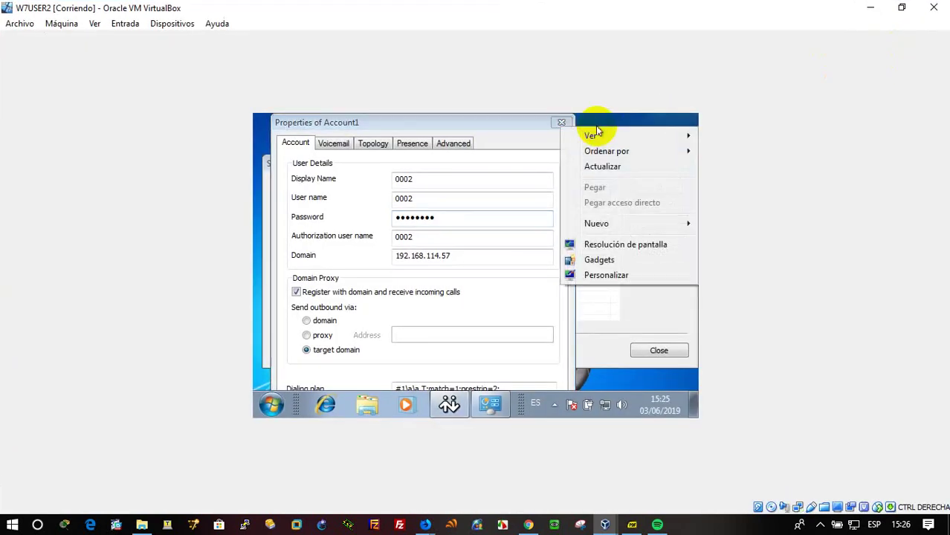
click(548, 276)
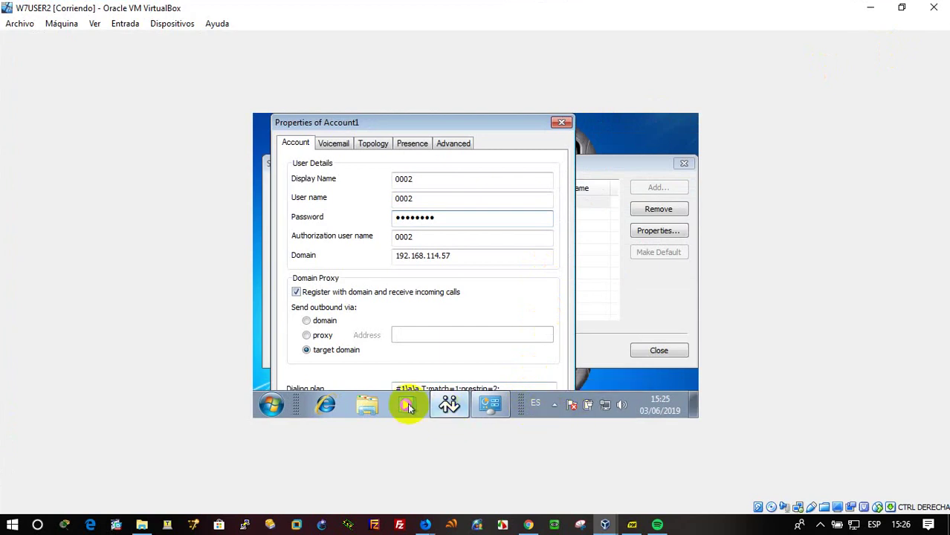
right_click(295, 407)
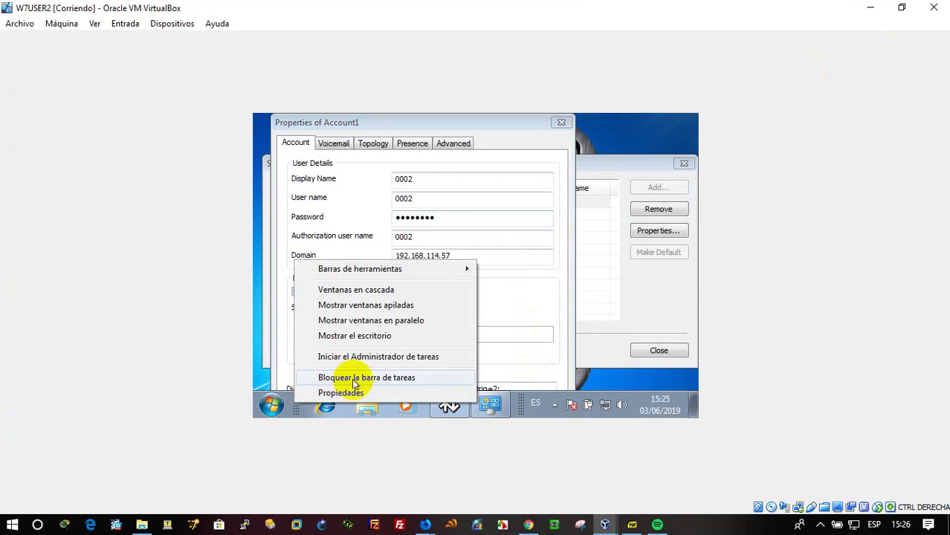
click(355, 379)
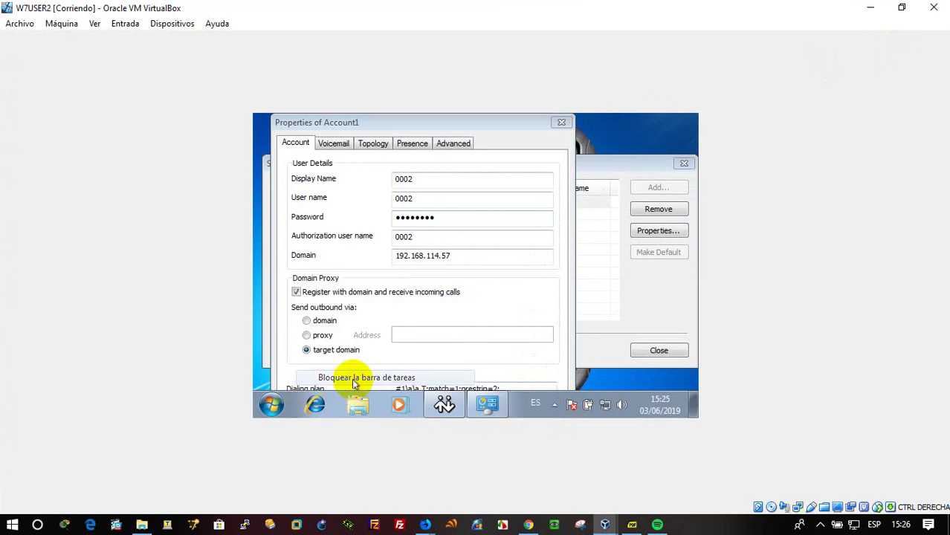
right_click(303, 408)
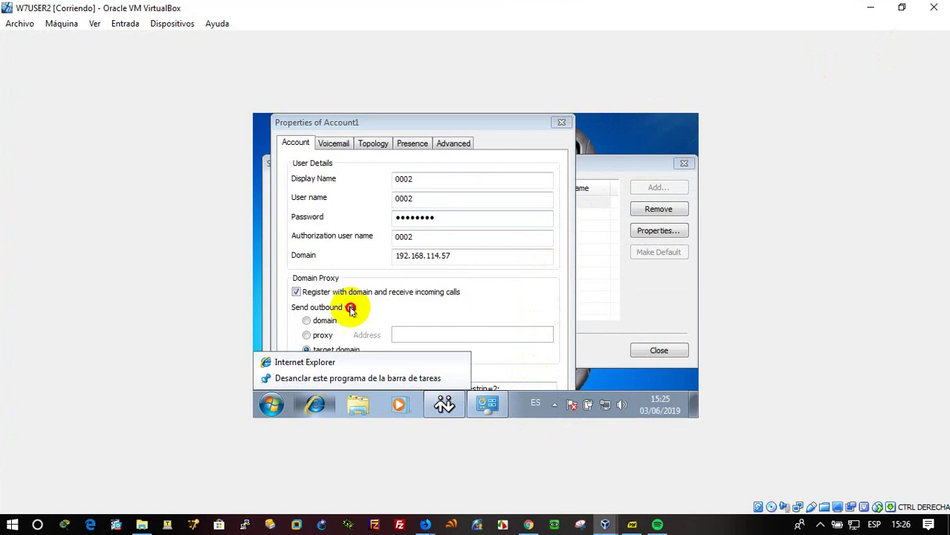
right_click(552, 416)
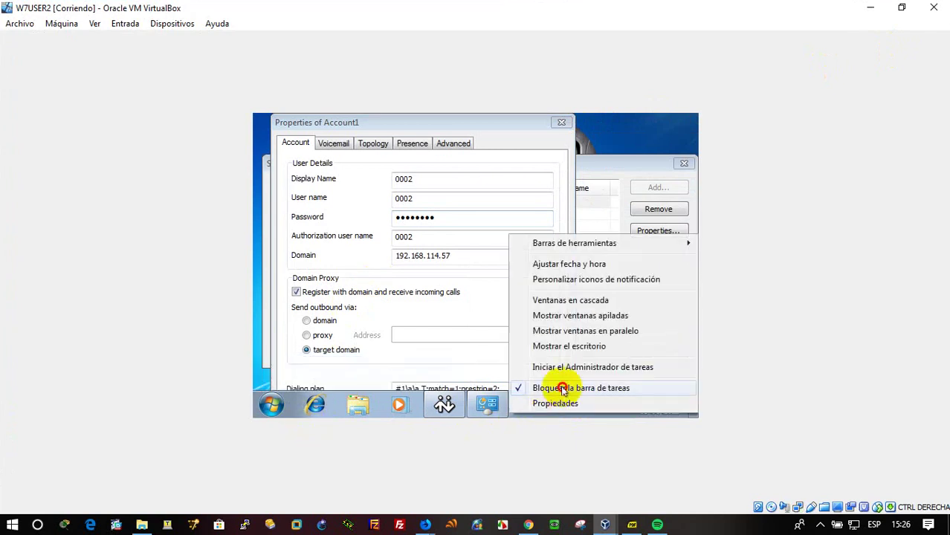
click(563, 388)
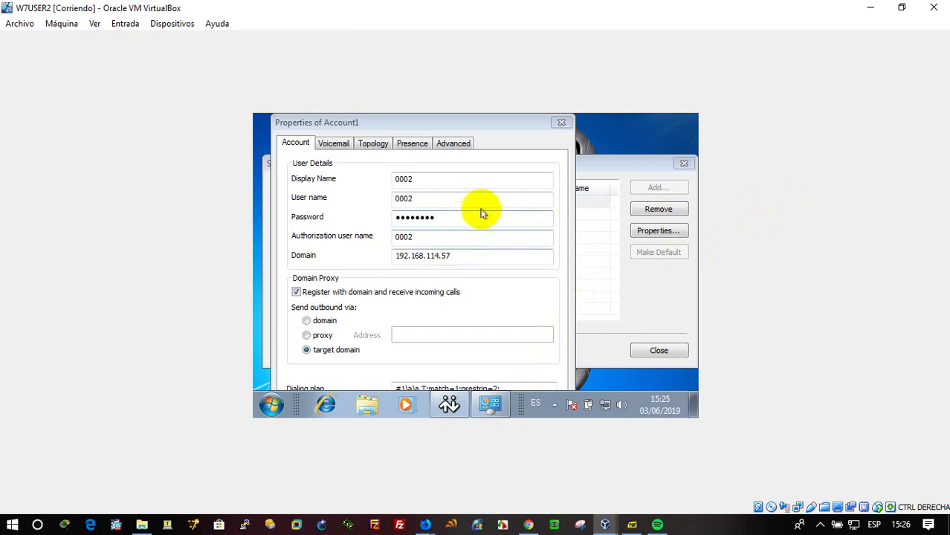
Open the guest's Screen Resolution settings, keep the same display, and put the window away.
right_click(601, 139)
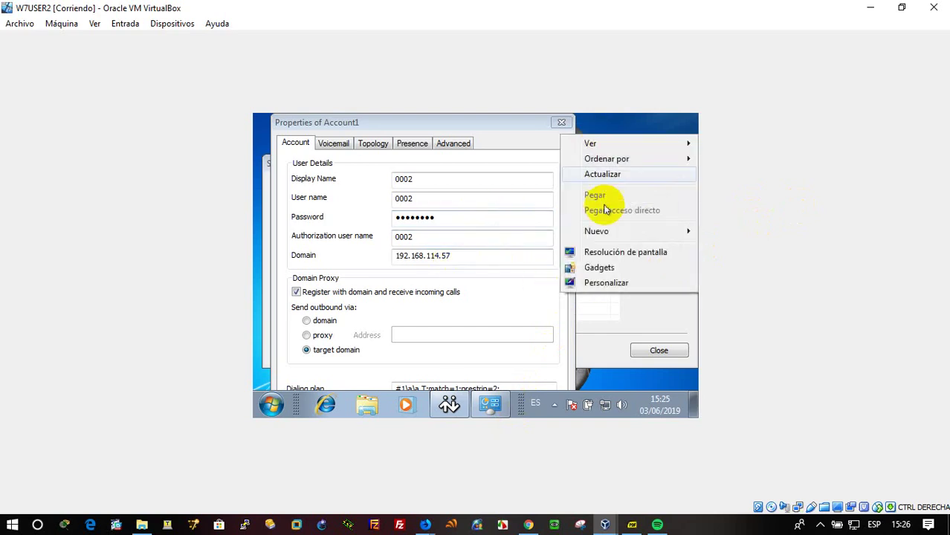
click(611, 252)
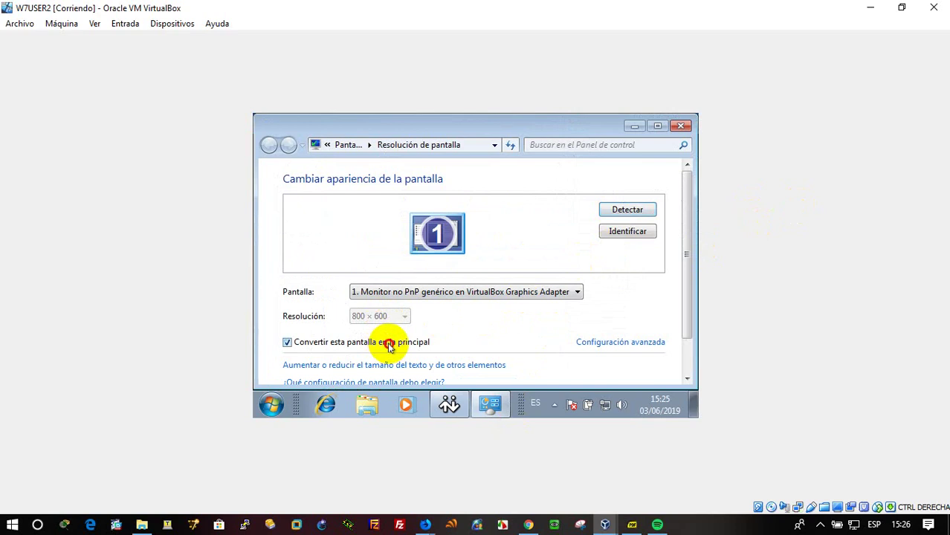
click(415, 292)
click(424, 290)
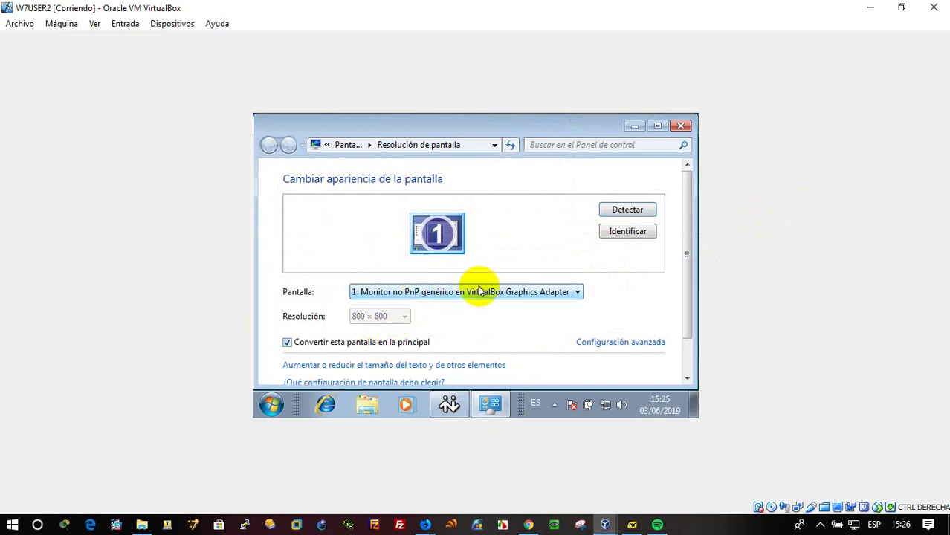
drag(757, 10, 589, 6)
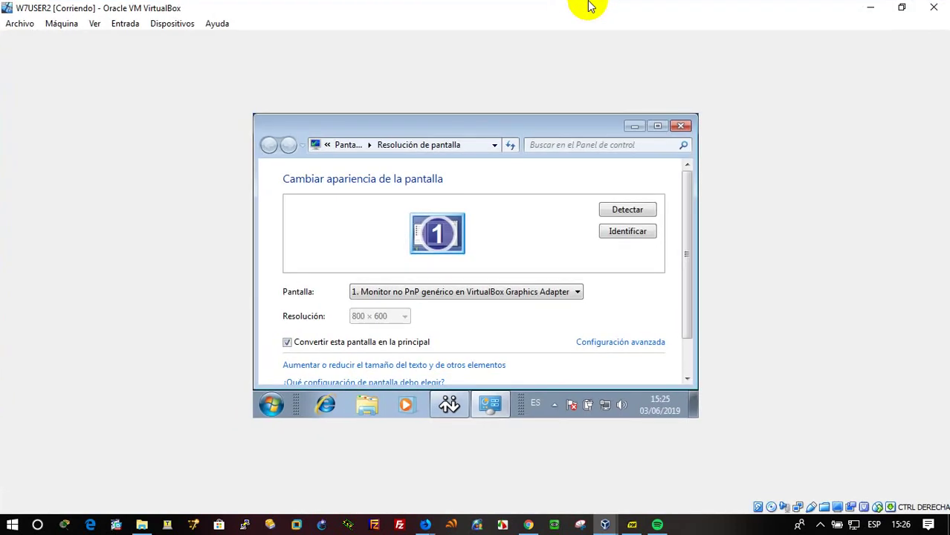
click(635, 126)
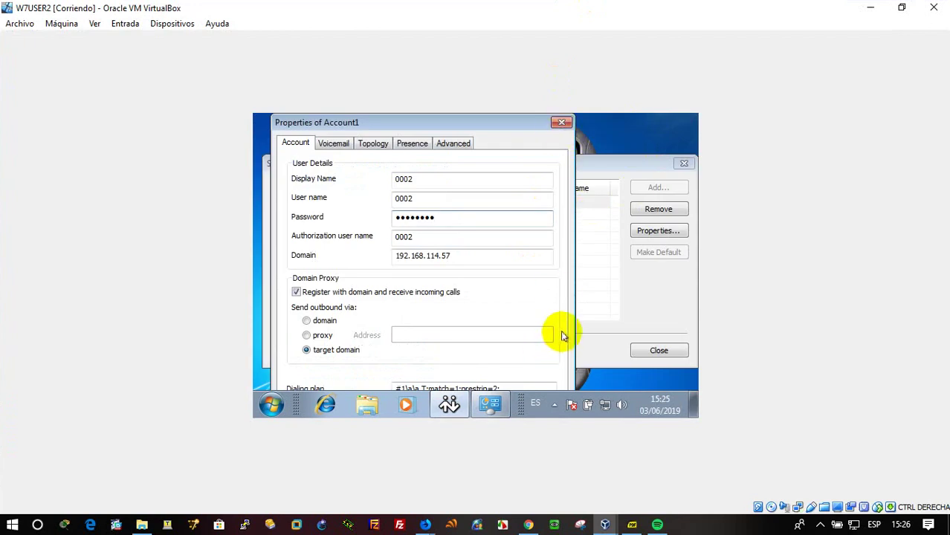
Save account 0002's properties and close the SIP Accounts list.
key(Tab)
key(Tab)
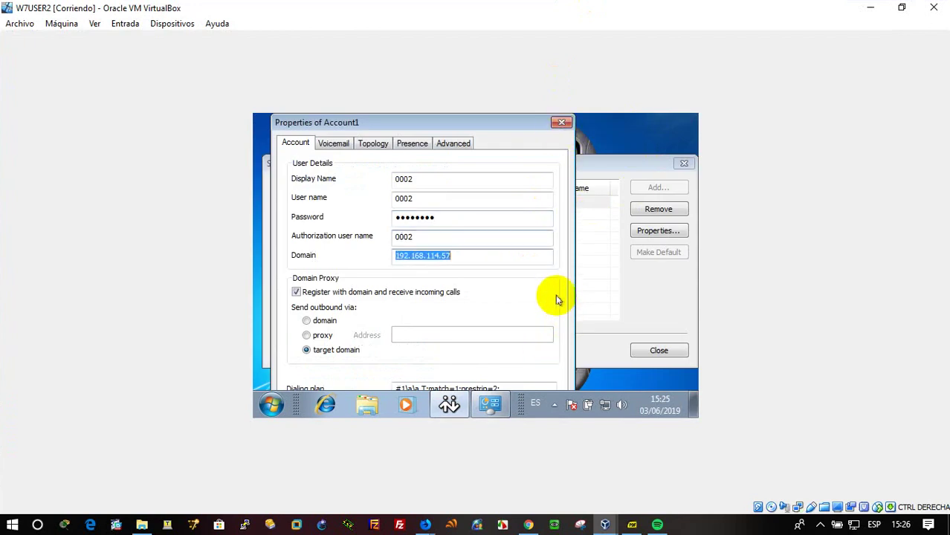
key(Tab)
key(Tab)
key(Tab)
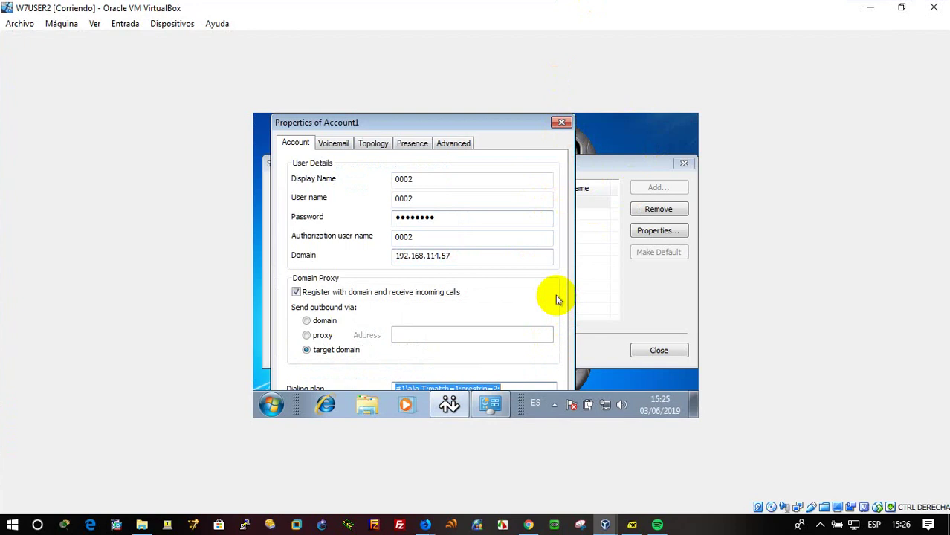
key(Tab)
key(Return)
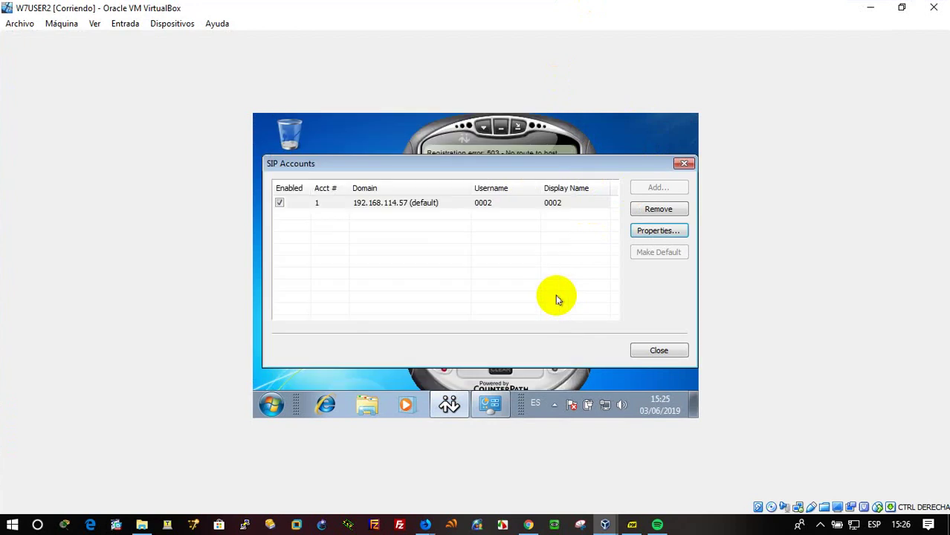
click(659, 358)
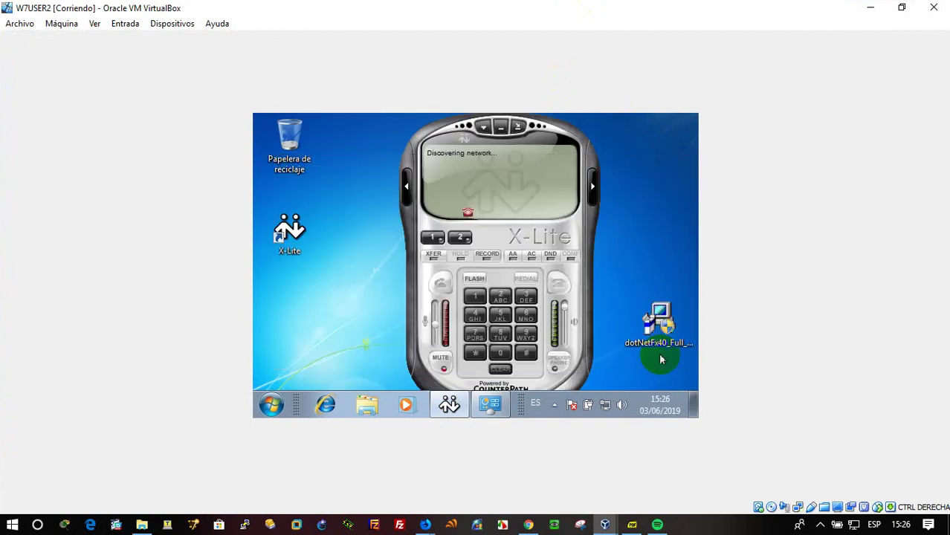
Switch to the W7USER1 VM and back to W7USER2 via the taskbar previews.
mouse_move(608, 524)
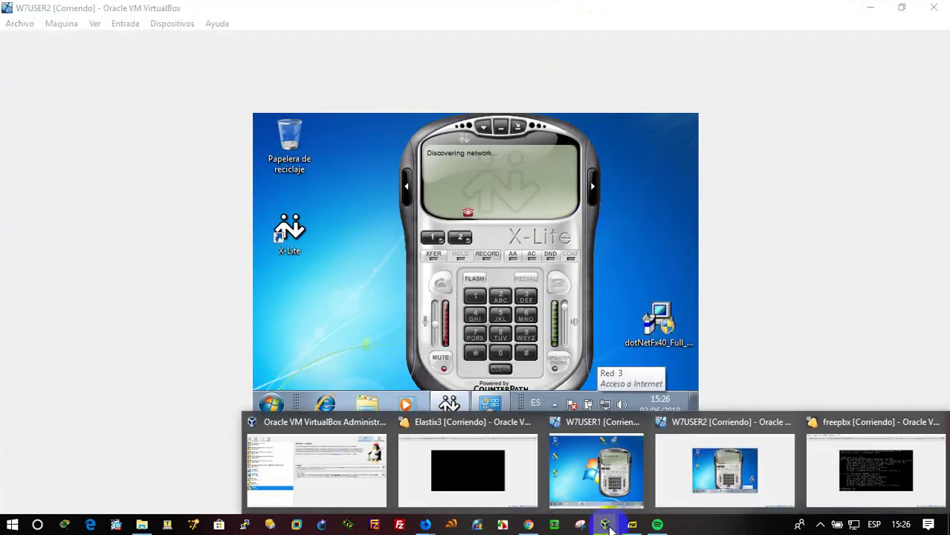
click(604, 468)
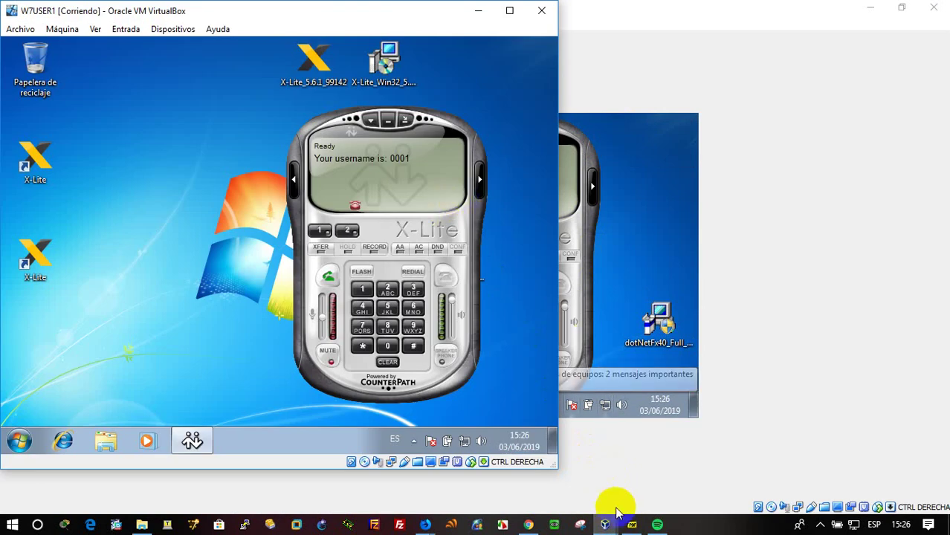
mouse_move(605, 525)
click(695, 498)
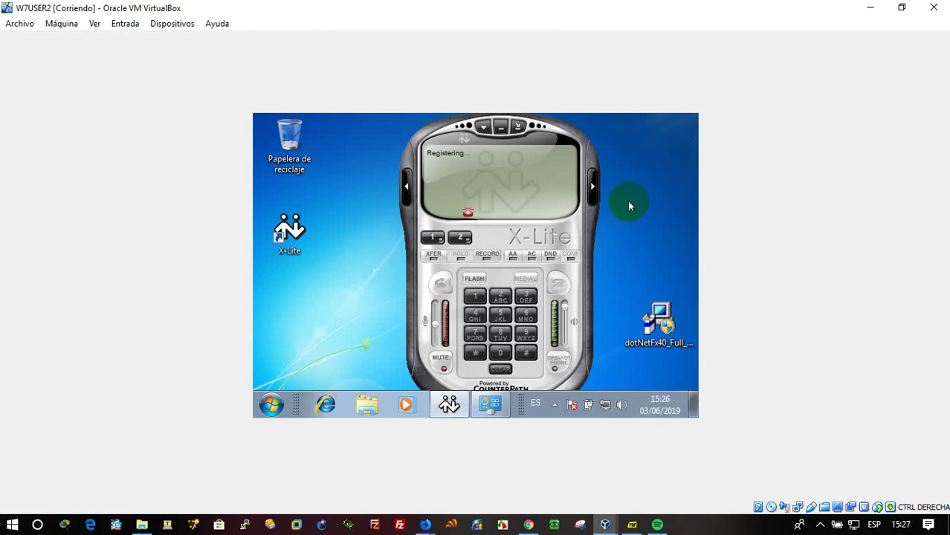
On W7USER2's X-Lite softphone, dial extension 0001 and place the call.
double_click(504, 356)
click(504, 356)
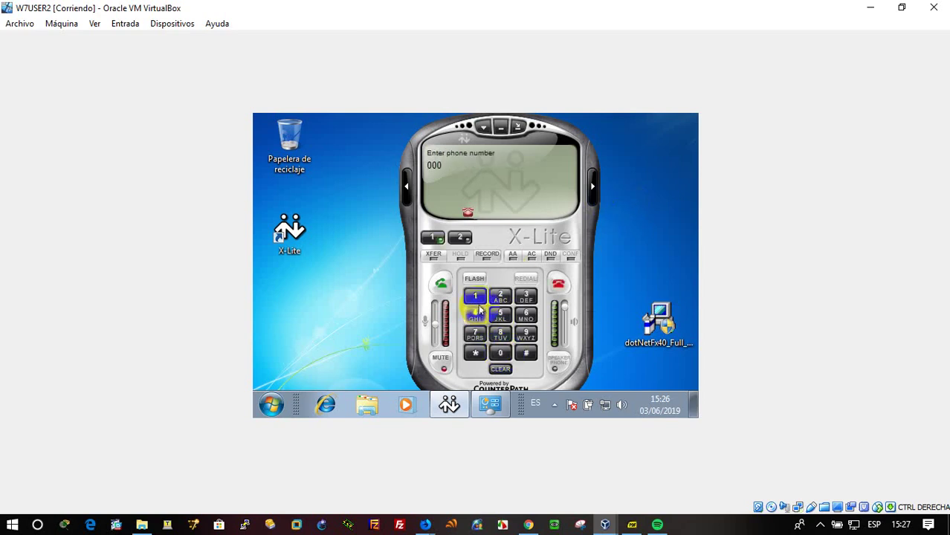
click(476, 305)
click(443, 283)
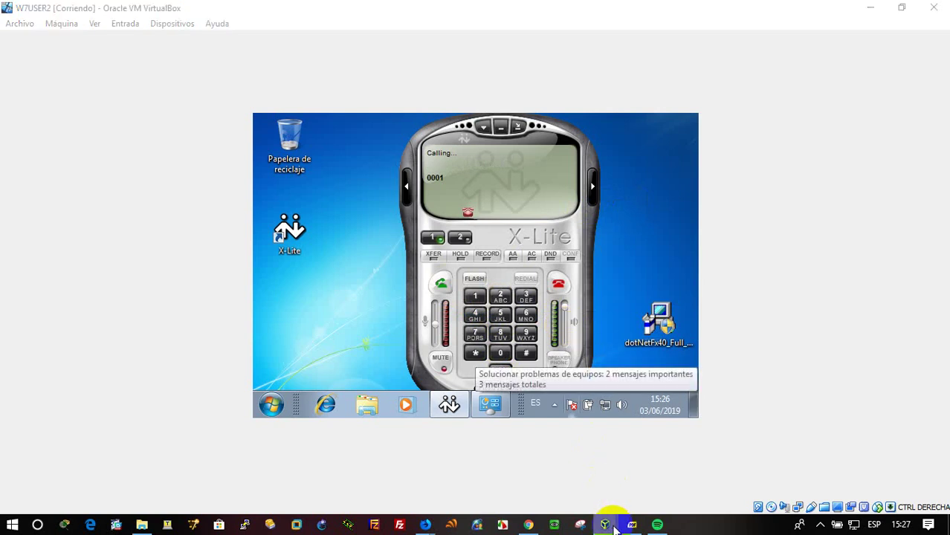
On W7USER1, answer the incoming call from extension 0002.
mouse_move(607, 521)
click(603, 481)
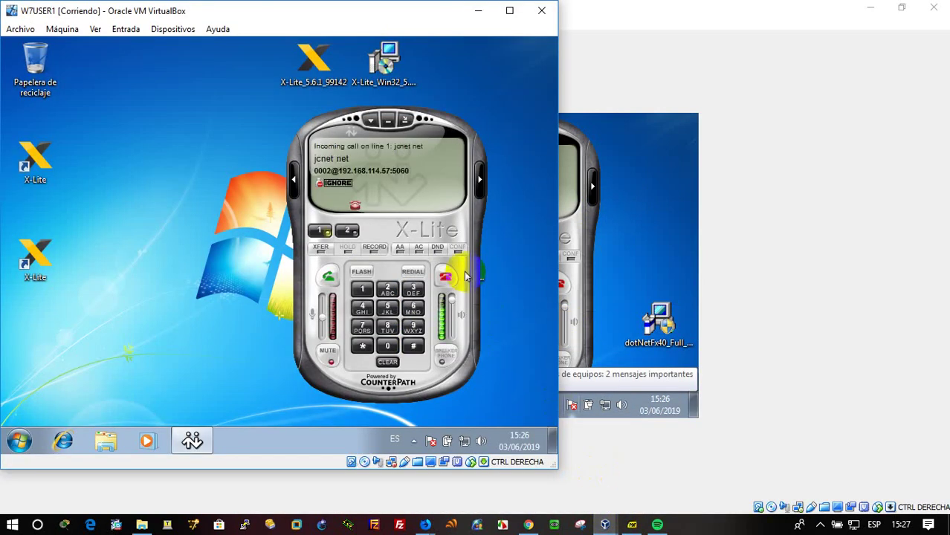
click(328, 277)
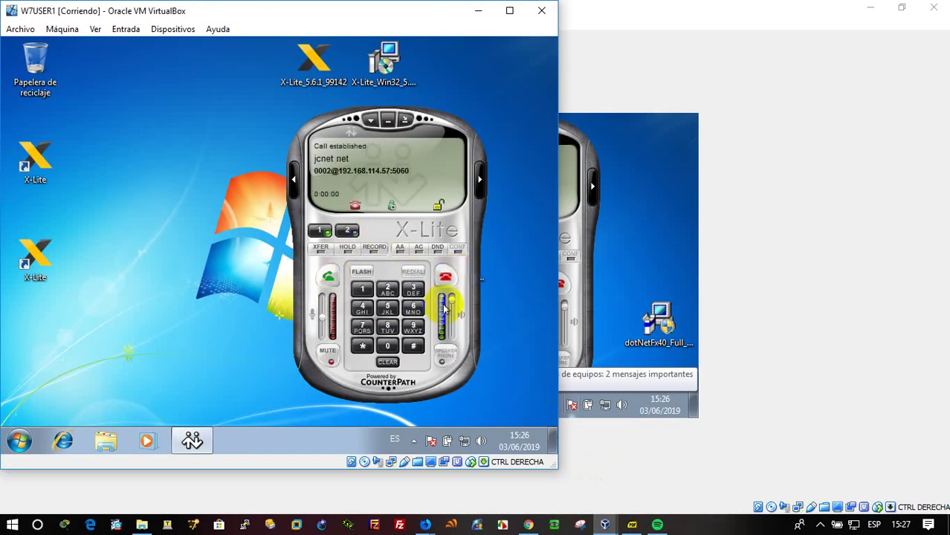